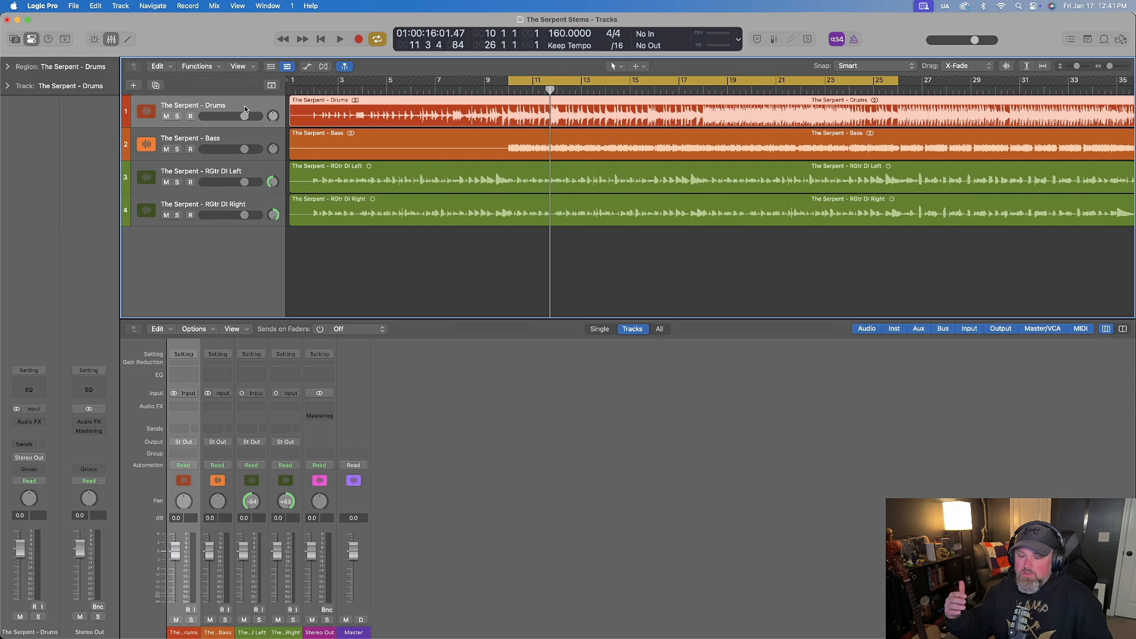
Select the Bass, RGtr DI Left and RGtr DI Right tracks in turn to review the stems.
{"action": "left_click", "coordinate": [243, 135]}
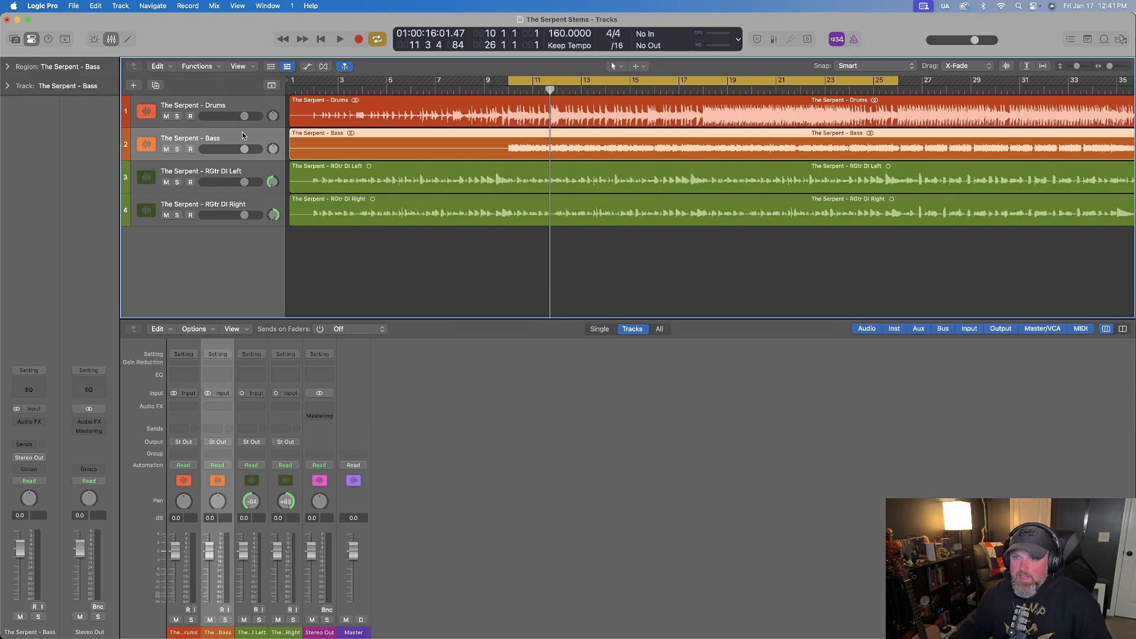
{"action": "left_click", "coordinate": [258, 175]}
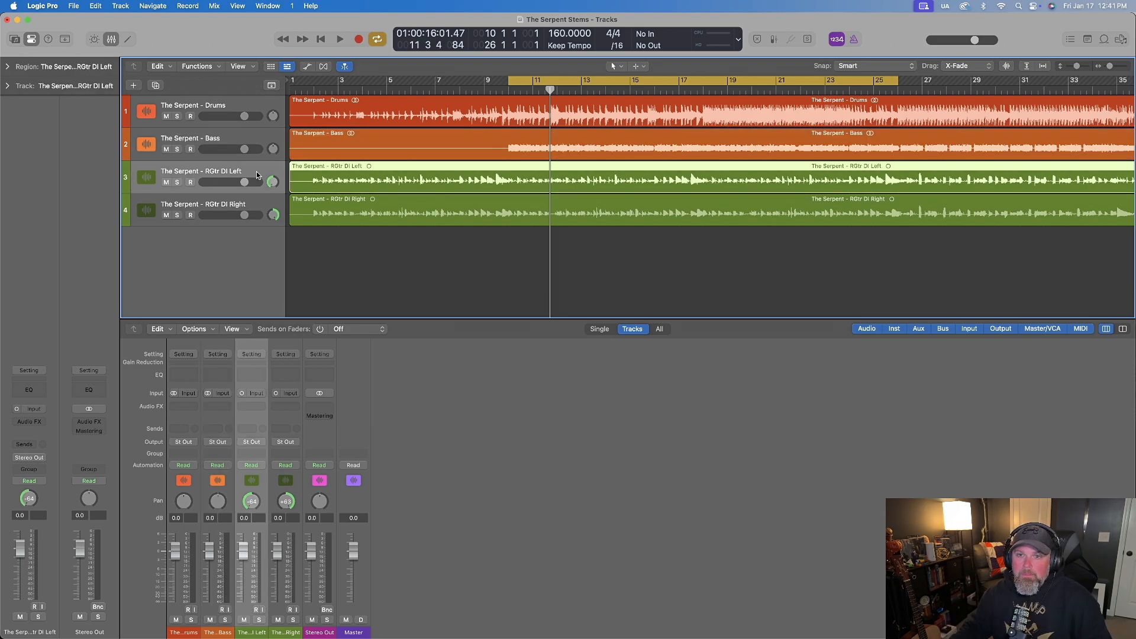
{"action": "left_click", "coordinate": [263, 208]}
{"action": "left_click", "coordinate": [265, 188]}
{"action": "left_click", "coordinate": [265, 204]}
{"action": "left_click", "coordinate": [259, 168]}
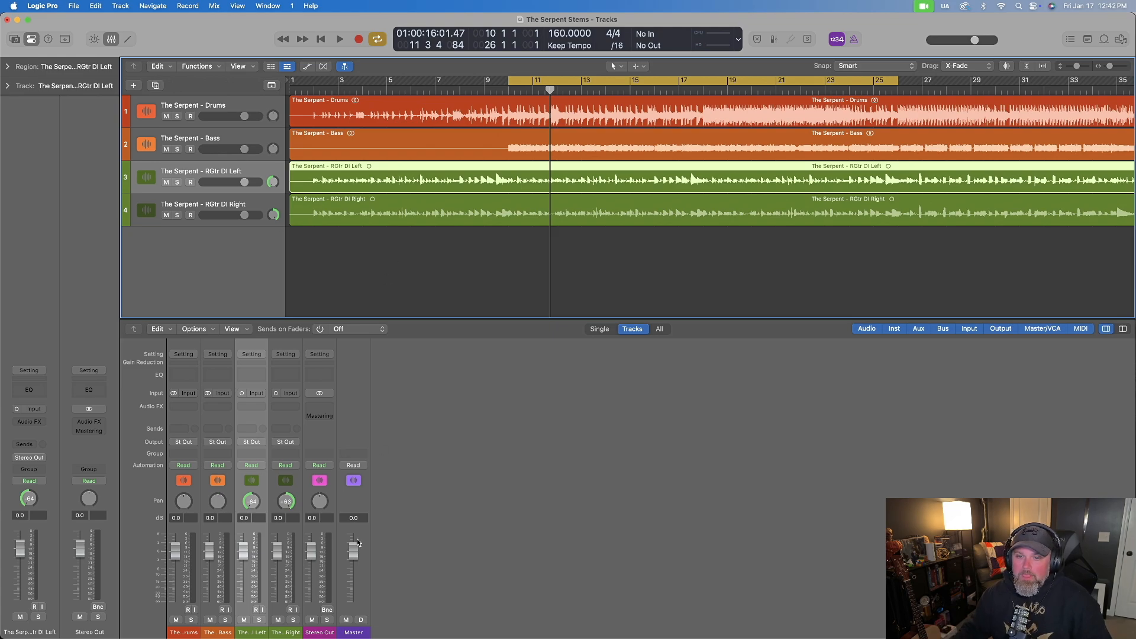
Pull the Stereo Out fader fully down, start playback and bring the output up to -4.5 dB.
{"action": "left_click_drag", "start_coordinate": [318, 558], "coordinate": [312, 602]}
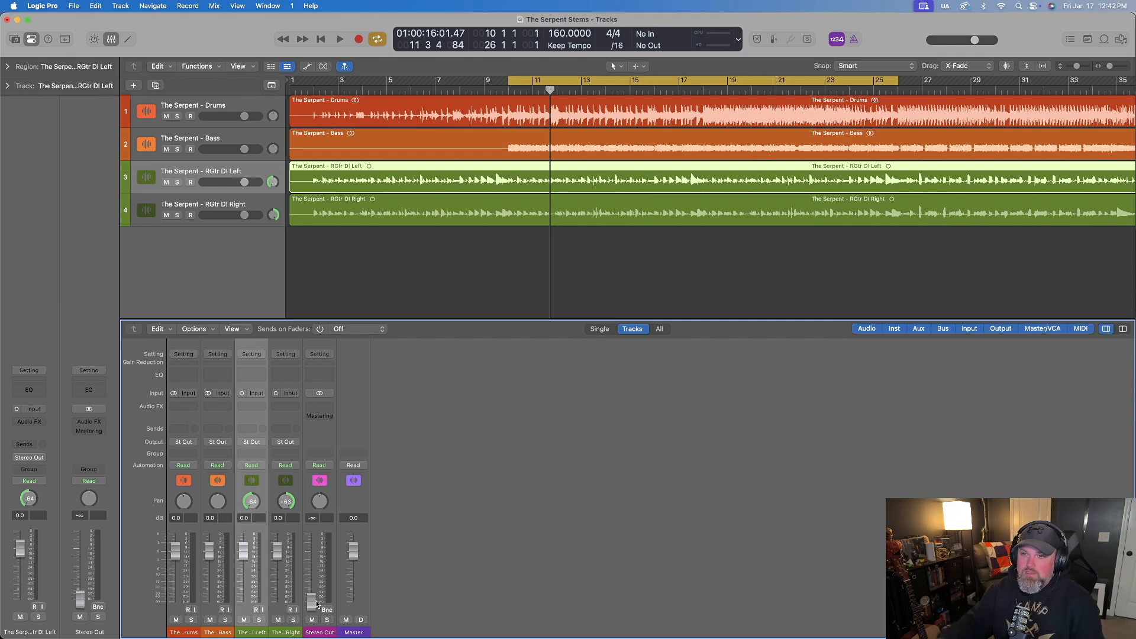
{"action": "key", "text": "space"}
{"action": "left_click_drag", "start_coordinate": [316, 604], "coordinate": [315, 579]}
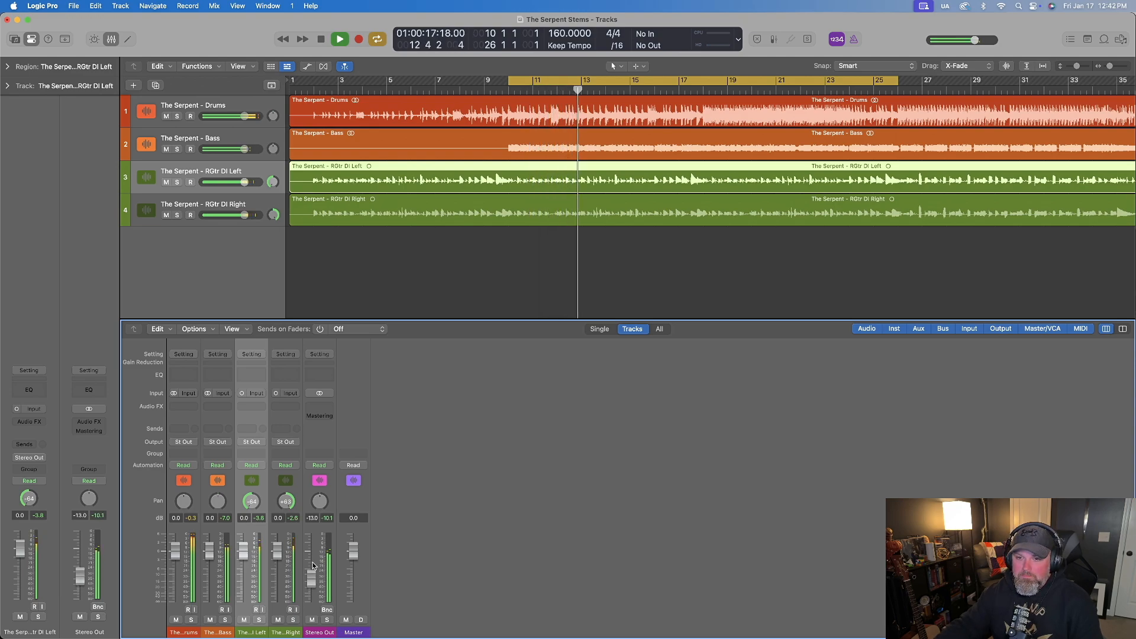
{"action": "left_click_drag", "start_coordinate": [312, 578], "coordinate": [312, 564]}
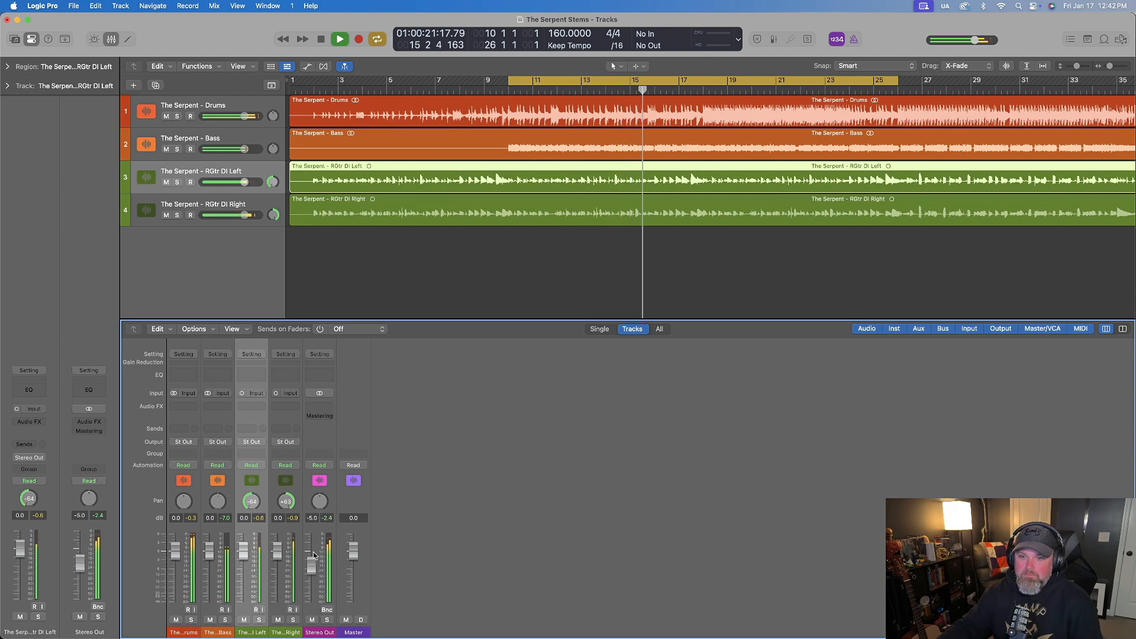
{"action": "left_click_drag", "start_coordinate": [313, 556], "coordinate": [312, 566]}
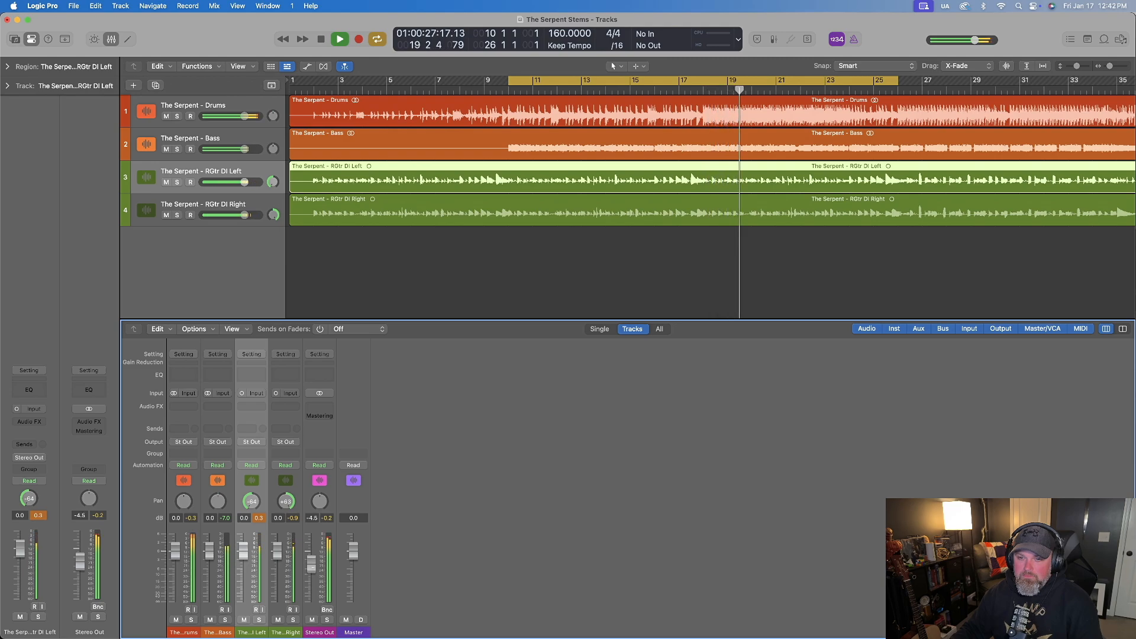
{"action": "left_click_drag", "start_coordinate": [311, 566], "coordinate": [314, 571]}
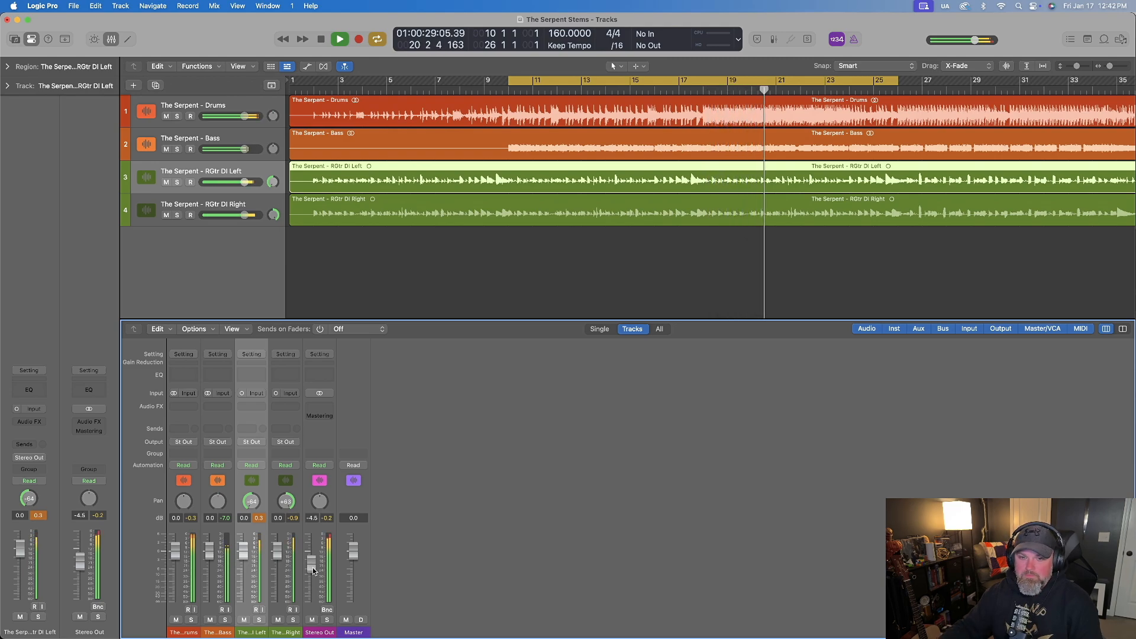
Set the Drums fader to -2.9 dB and the Bass fader to -7.8 dB during playback.
{"action": "left_click_drag", "start_coordinate": [175, 550], "coordinate": [207, 573]}
{"action": "left_click", "coordinate": [207, 556]}
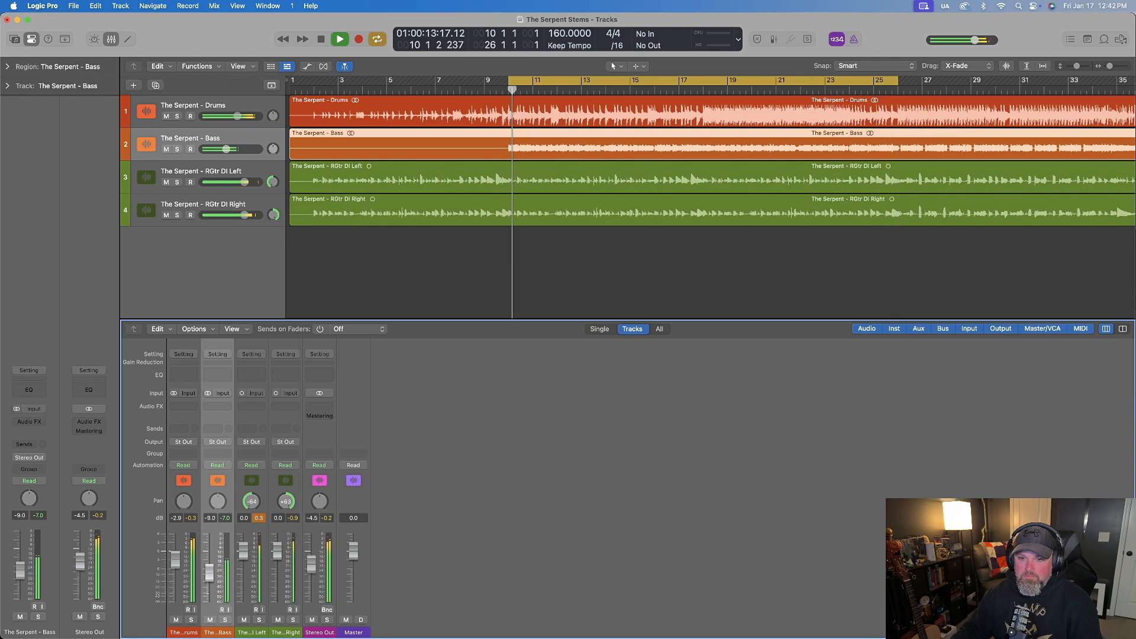
{"action": "left_click_drag", "start_coordinate": [207, 573], "coordinate": [207, 570]}
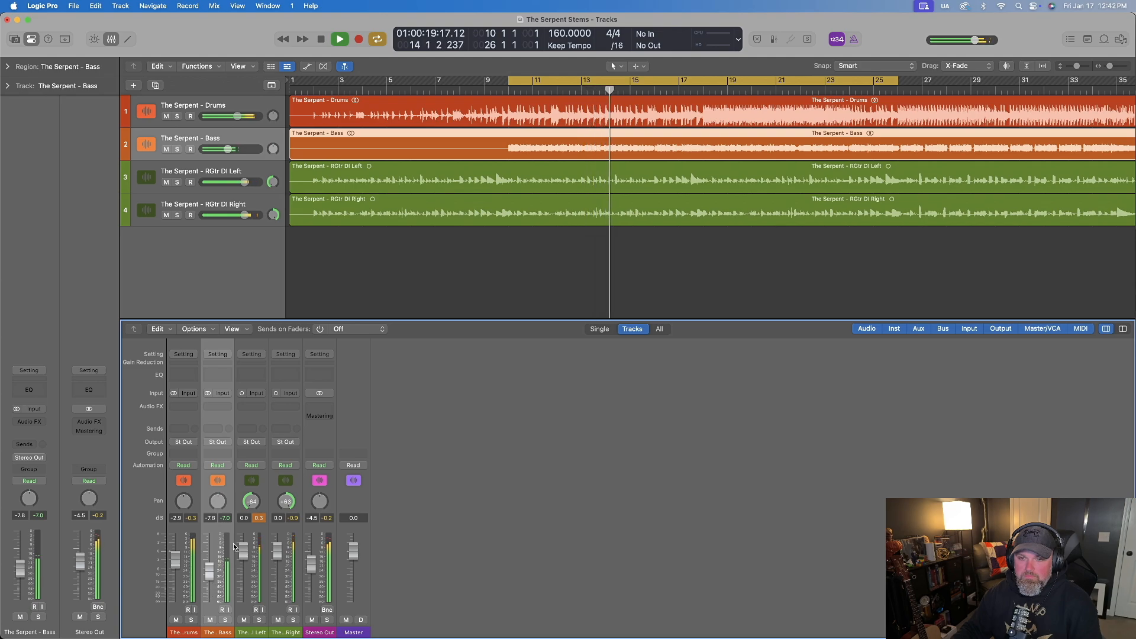
Lower both rhythm guitar faders together to -4.3 dB, stop playback and clear the mixer's peak readings.
{"action": "left_click_drag", "start_coordinate": [255, 586], "coordinate": [244, 564]}
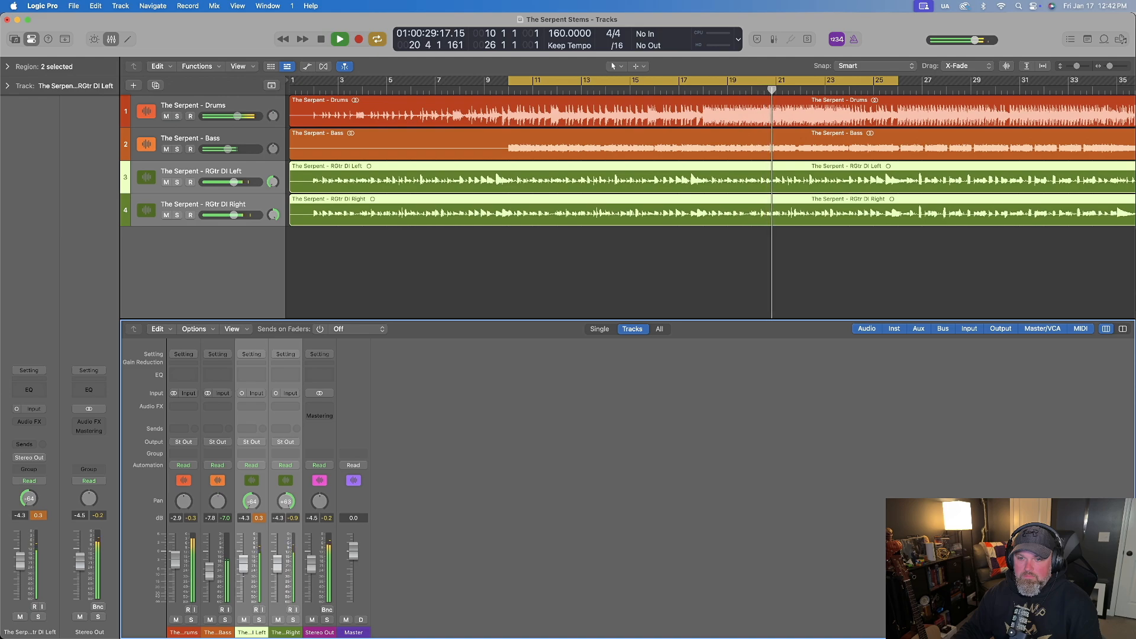
{"action": "key", "text": "space"}
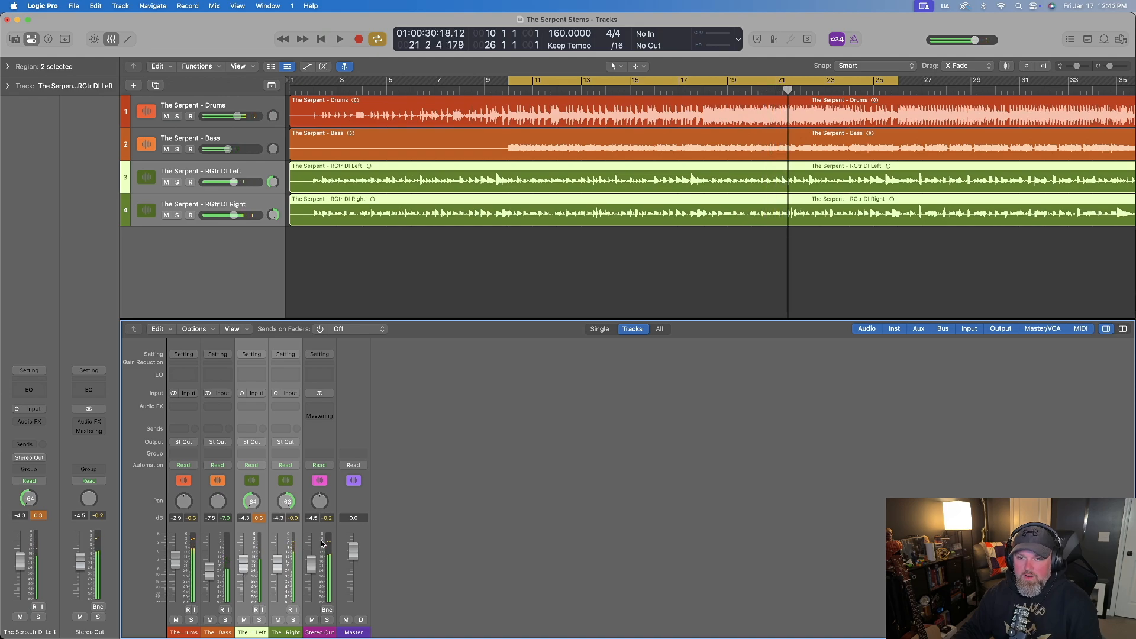
{"action": "left_click", "coordinate": [259, 518]}
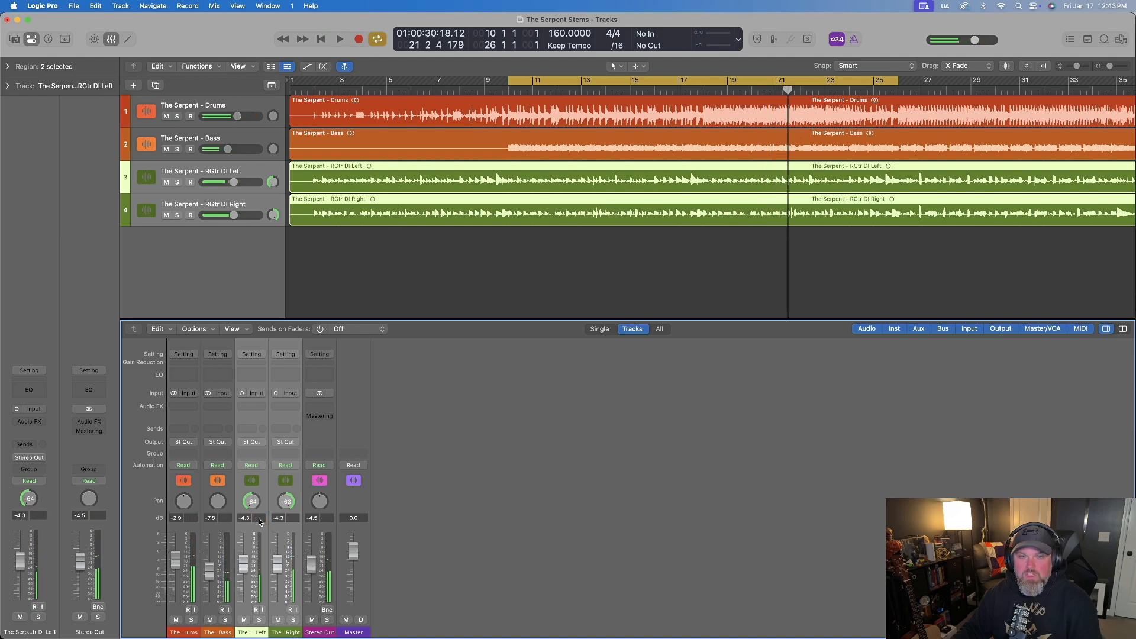
Find the Neural DSP plugins and insert a mono Archetype Nolly X as an audio effect on the RGtr DI Left track.
{"action": "left_click", "coordinate": [250, 611]}
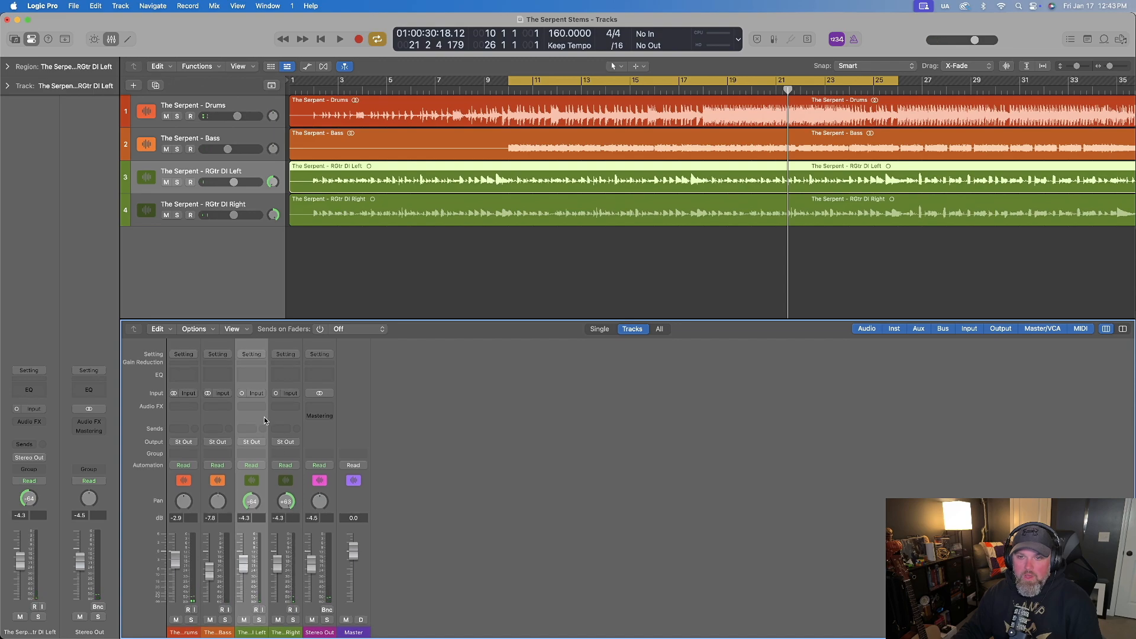
{"action": "left_click", "coordinate": [252, 407]}
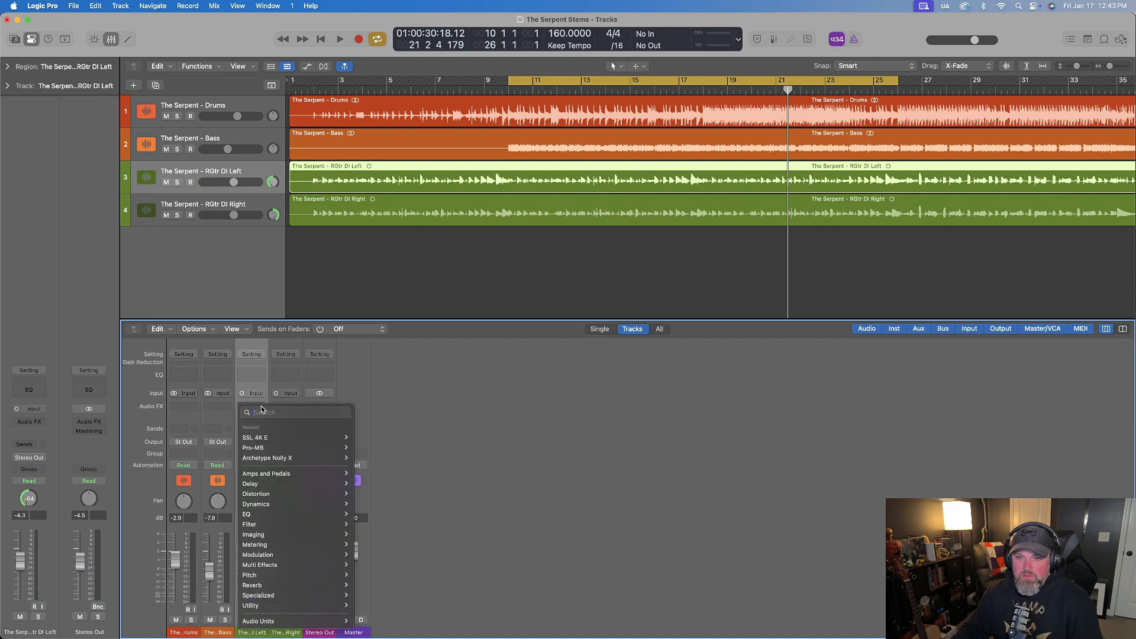
{"action": "type", "text": "neu"}
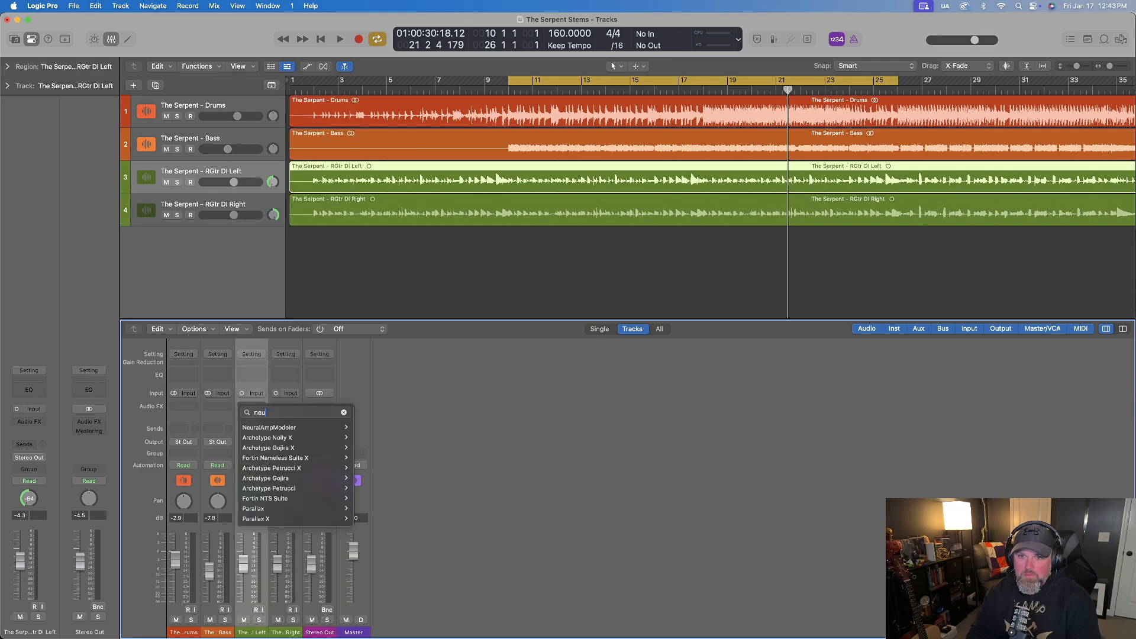
{"action": "type", "text": "ral dsp"}
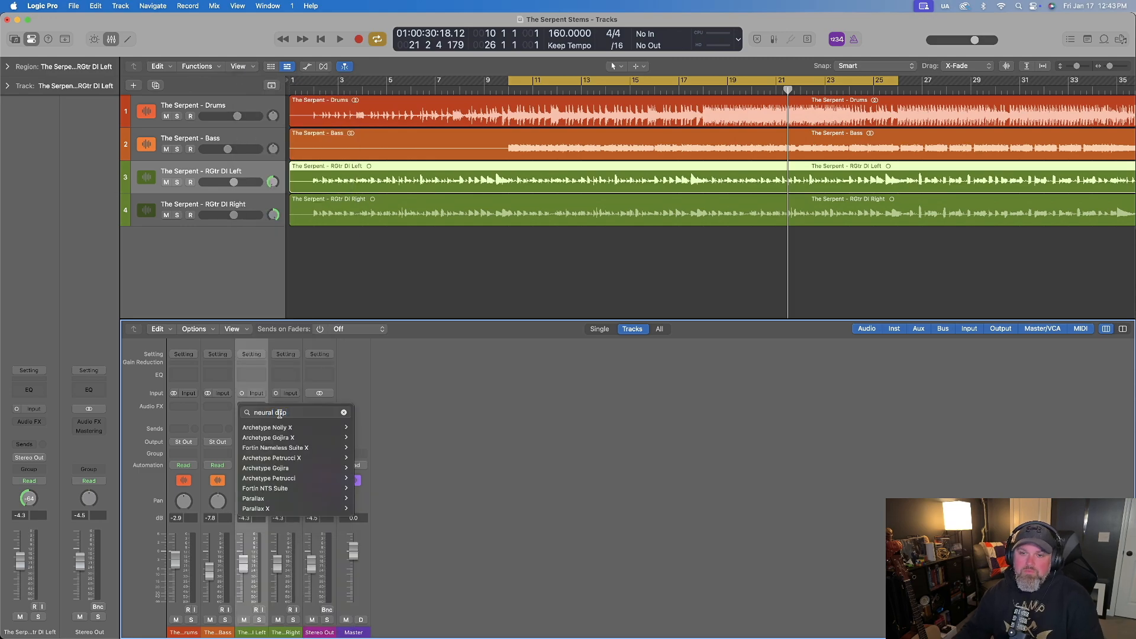
{"action": "mouse_move", "coordinate": [294, 511]}
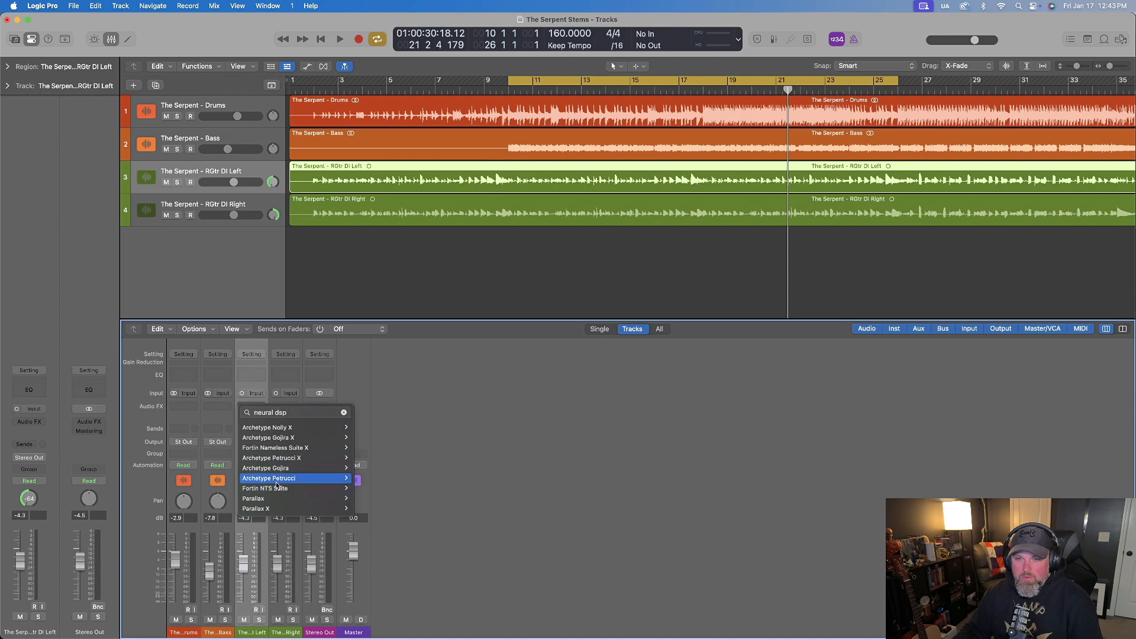
{"action": "mouse_move", "coordinate": [280, 450]}
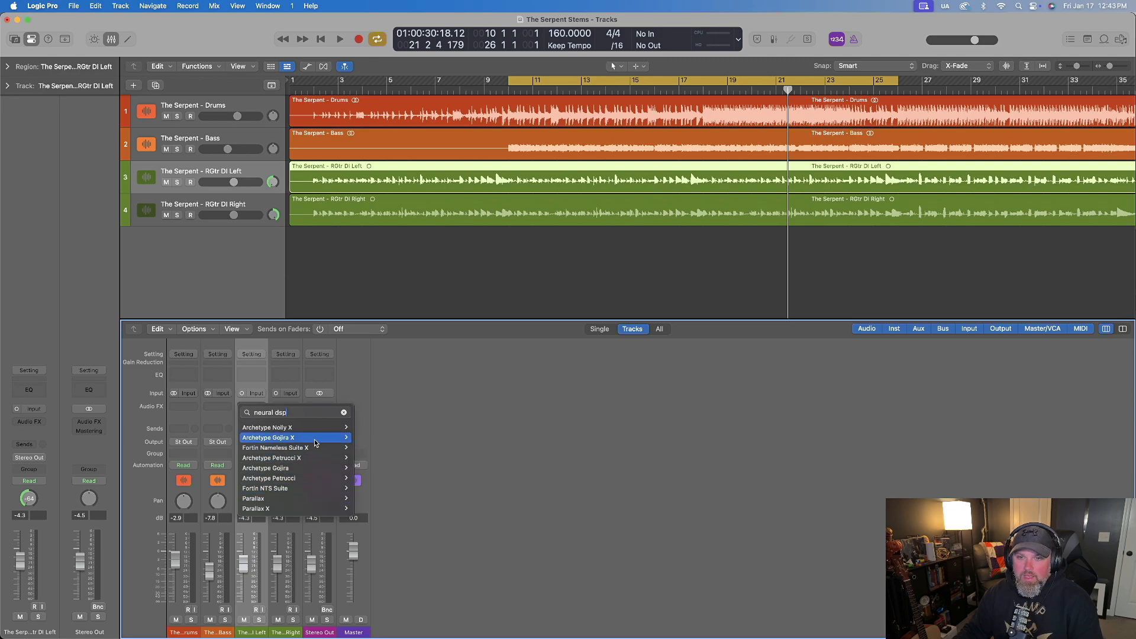
{"action": "mouse_move", "coordinate": [317, 431]}
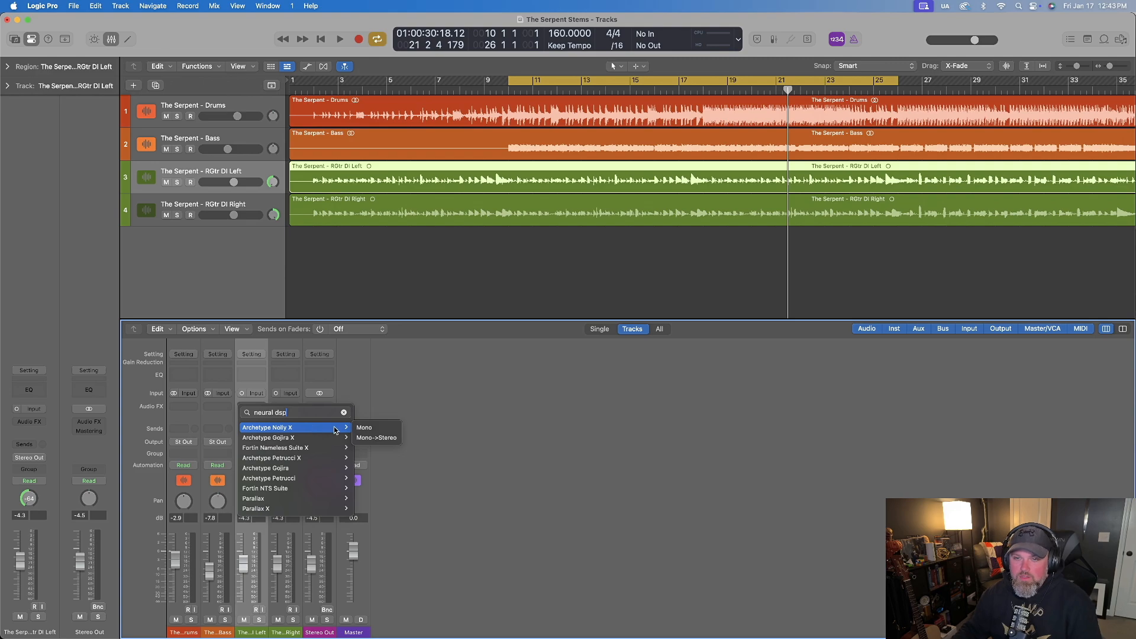
{"action": "left_click", "coordinate": [366, 427]}
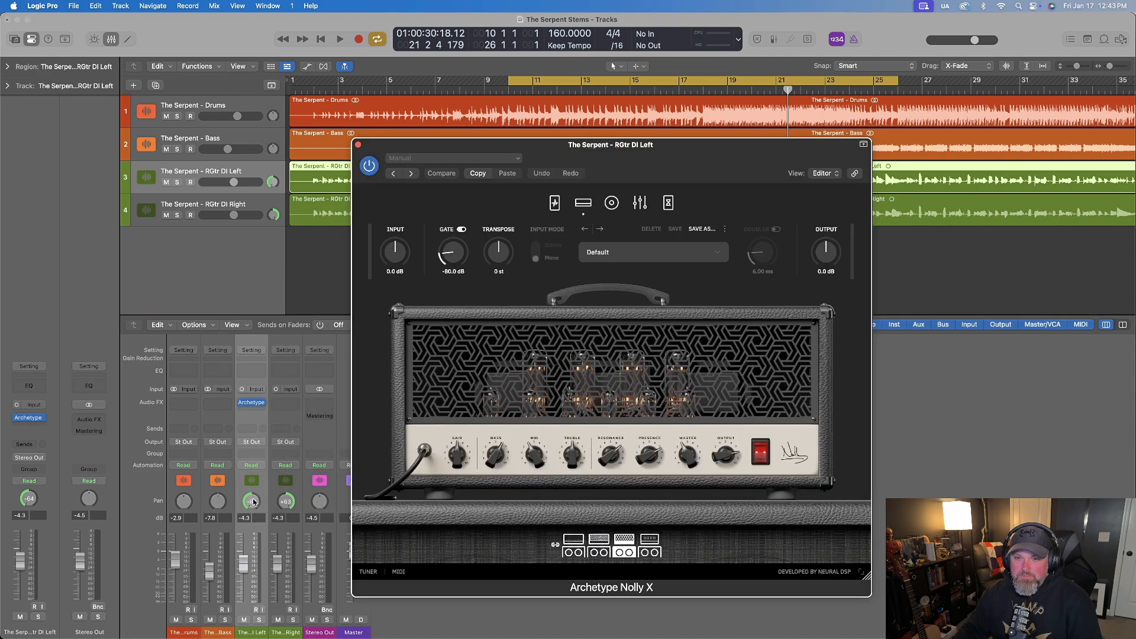
Audition the left guitar in the mix with its pan centred, the right guitar muted and its fader at 0.0 dB.
{"action": "left_click", "coordinate": [253, 502], "text": "alt"}
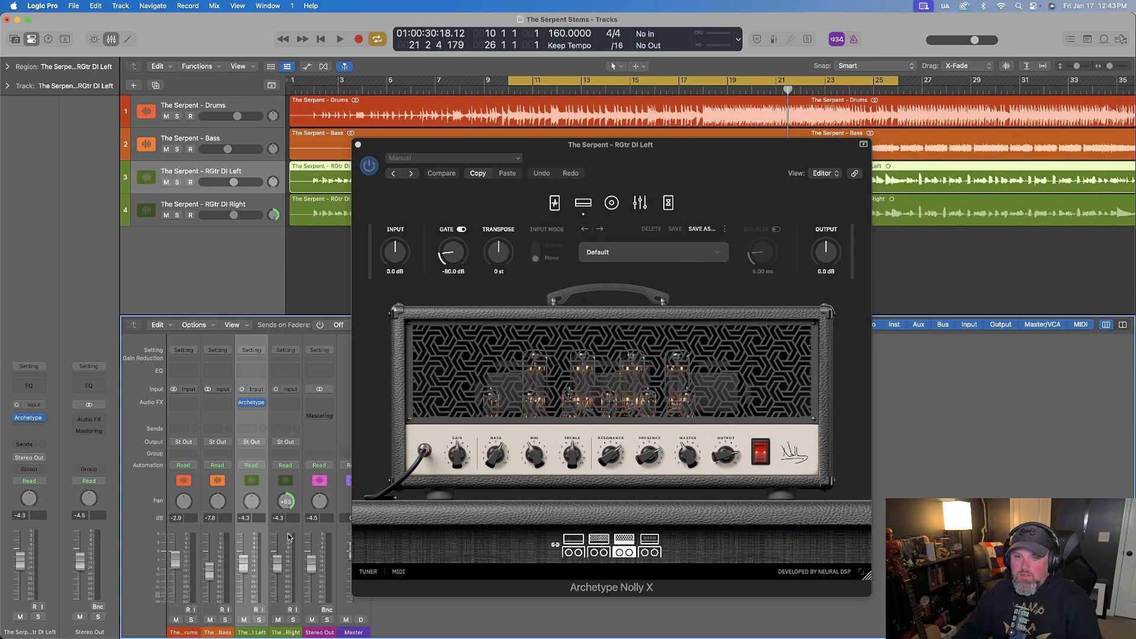
{"action": "key", "text": "space"}
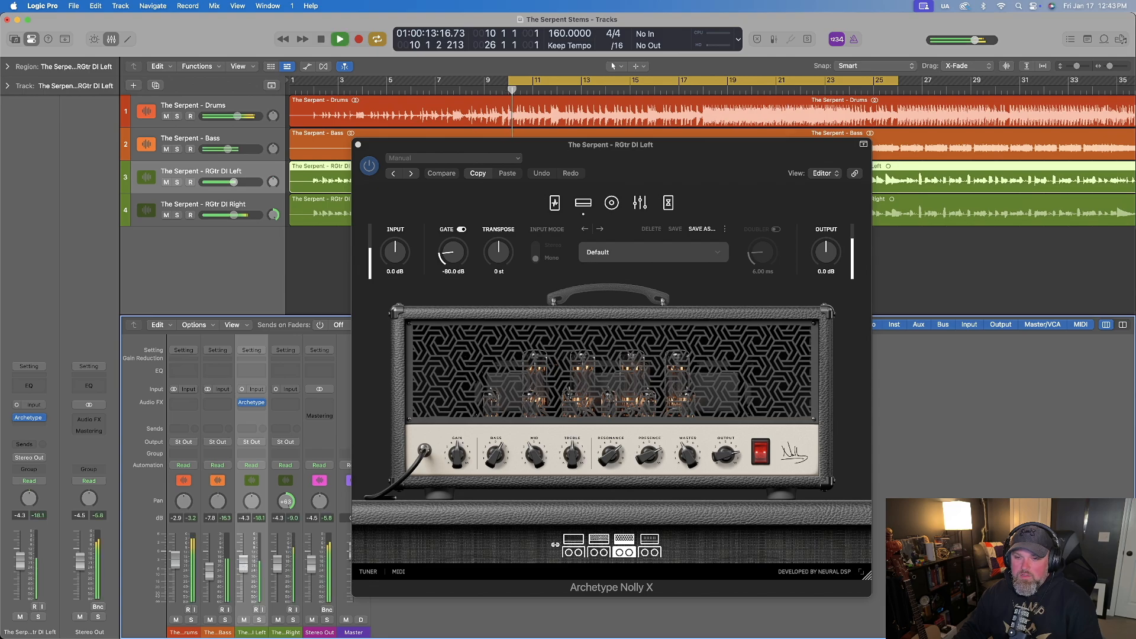
{"action": "left_click", "coordinate": [278, 619]}
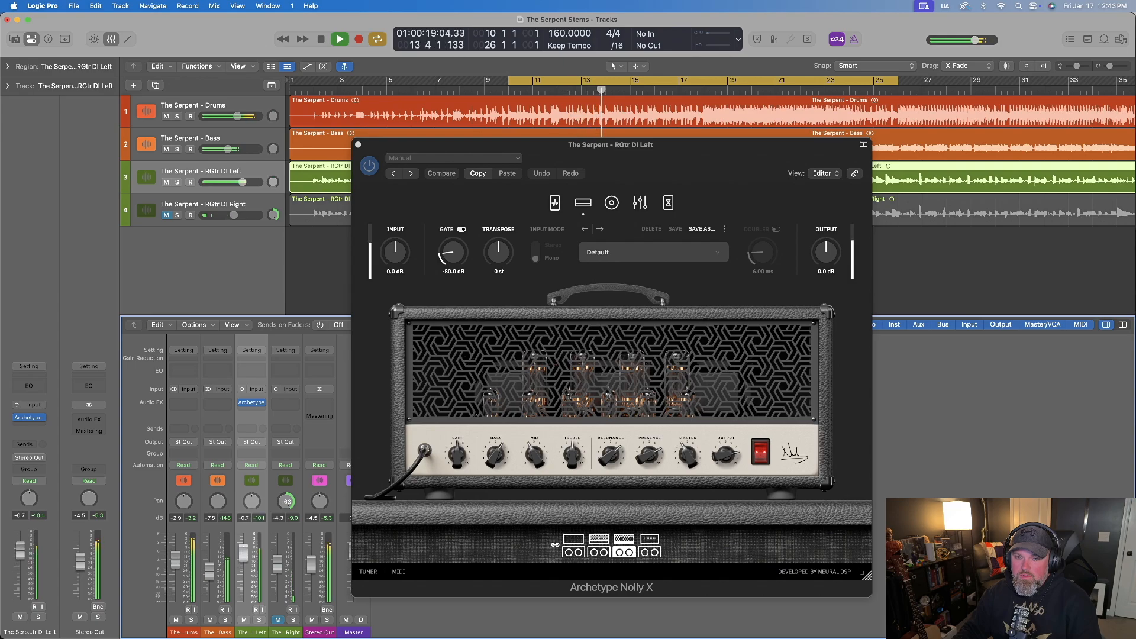
{"action": "left_click_drag", "start_coordinate": [244, 553], "coordinate": [243, 551]}
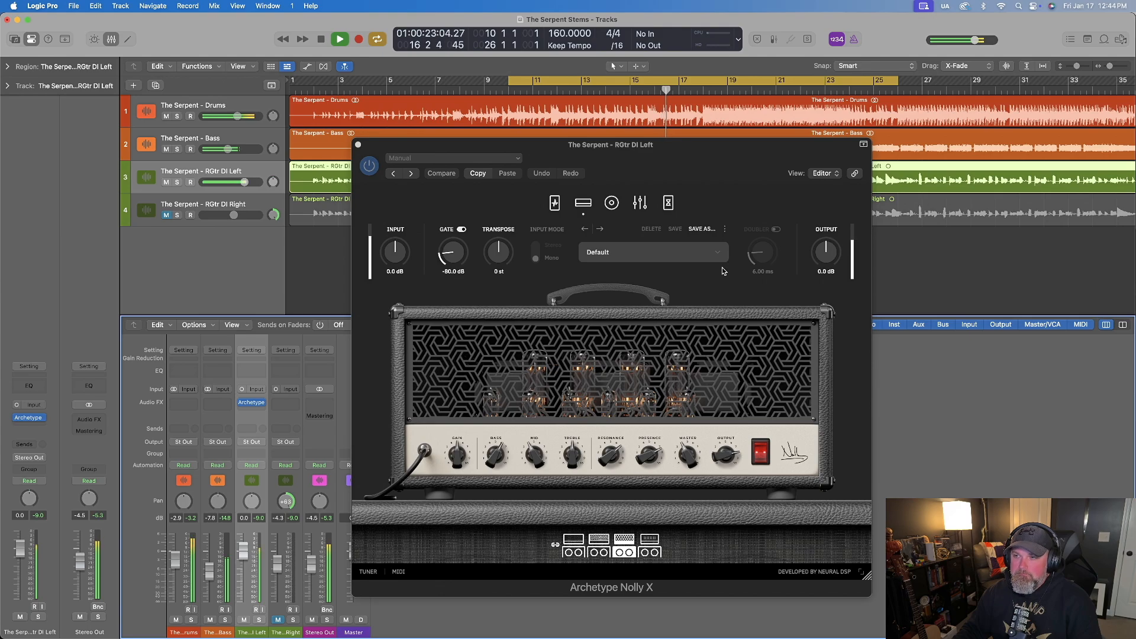
Load the "Got Dayum Son" preset in Archetype Nolly X and reset its input gain to 0.0 dB during playback.
{"action": "key", "text": "space"}
{"action": "left_click", "coordinate": [669, 253]}
{"action": "mouse_move", "coordinate": [607, 358]}
{"action": "left_click", "coordinate": [769, 362]}
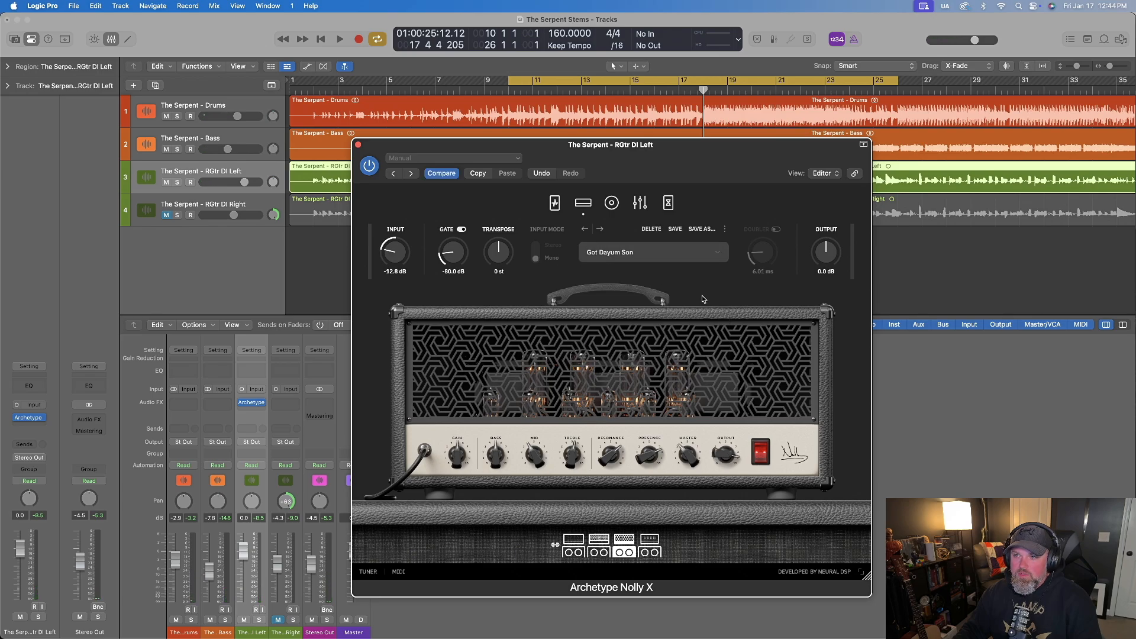
{"action": "key", "text": "space"}
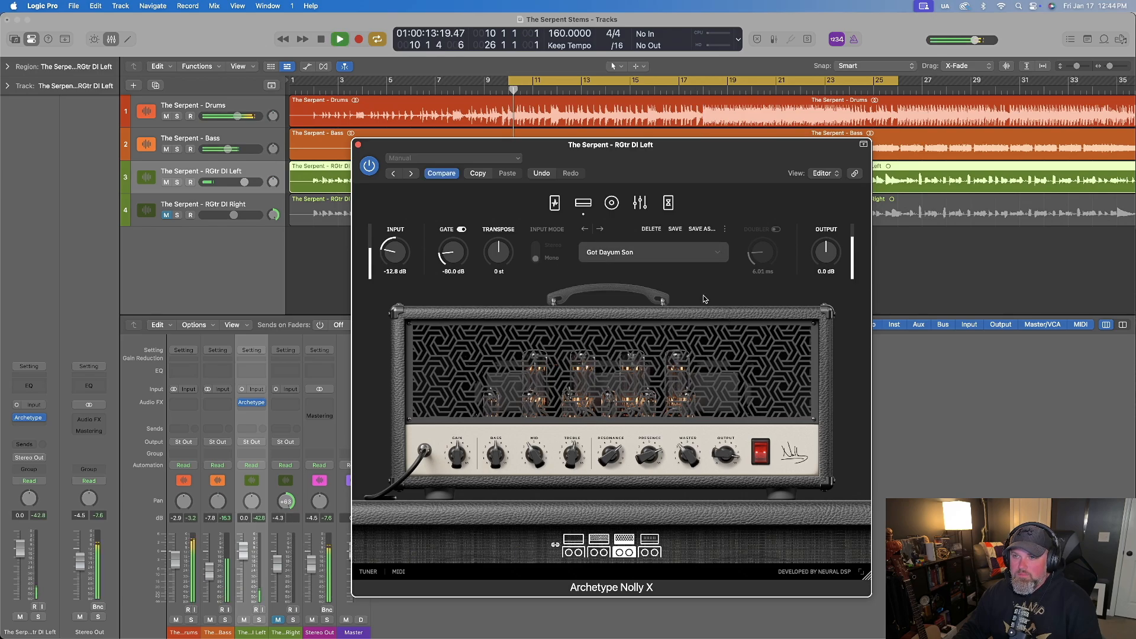
{"action": "double_click", "coordinate": [395, 253]}
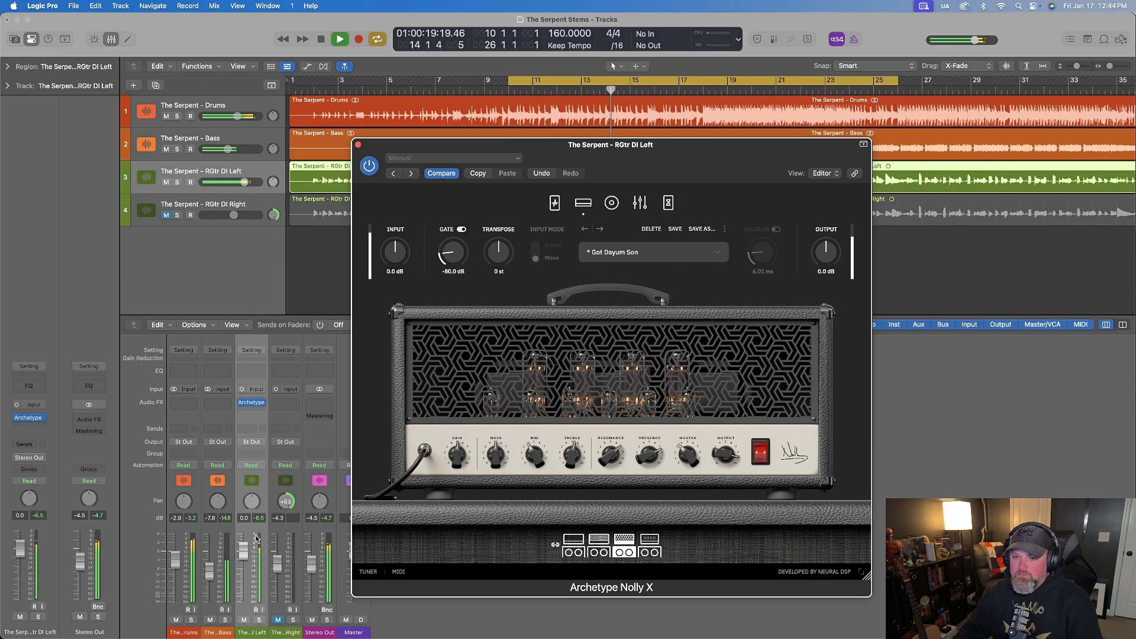
Stop playback, close the amp plugin, unmute the right guitar and match both guitar faders at -2.0 dB.
{"action": "left_click_drag", "start_coordinate": [243, 550], "coordinate": [243, 556]}
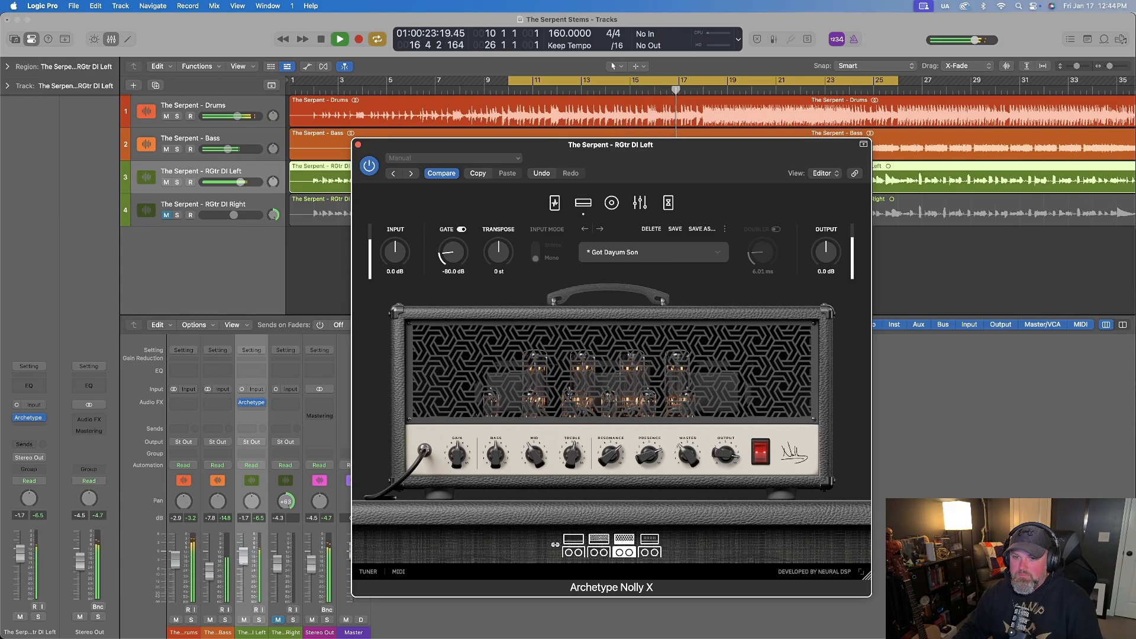
{"action": "left_click", "coordinate": [240, 566]}
{"action": "key", "text": "space"}
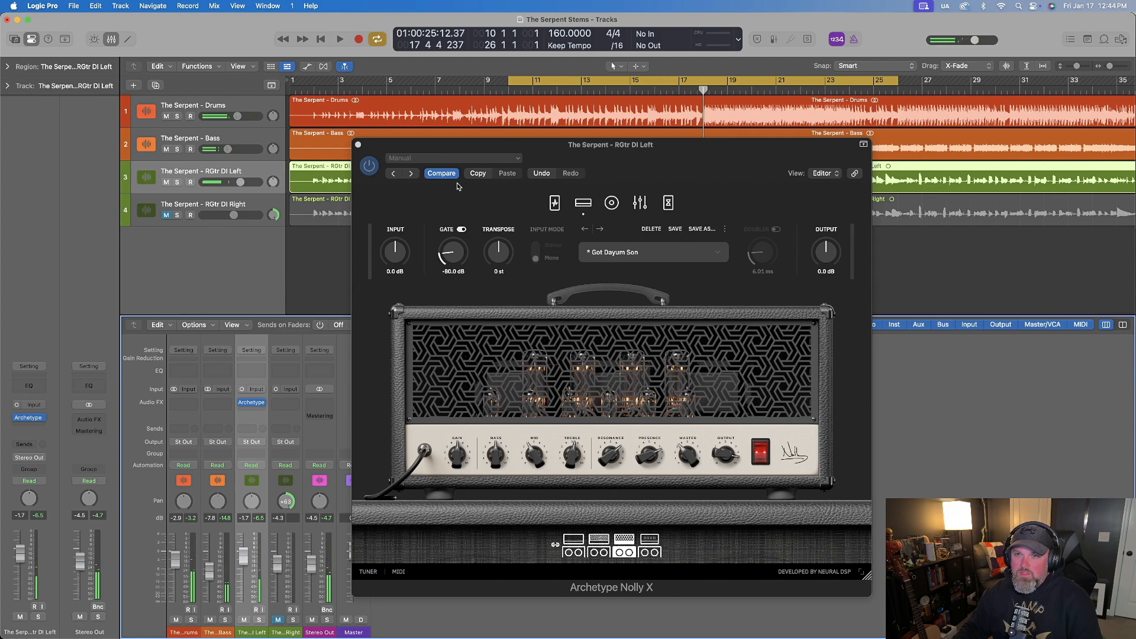
{"action": "left_click", "coordinate": [358, 145]}
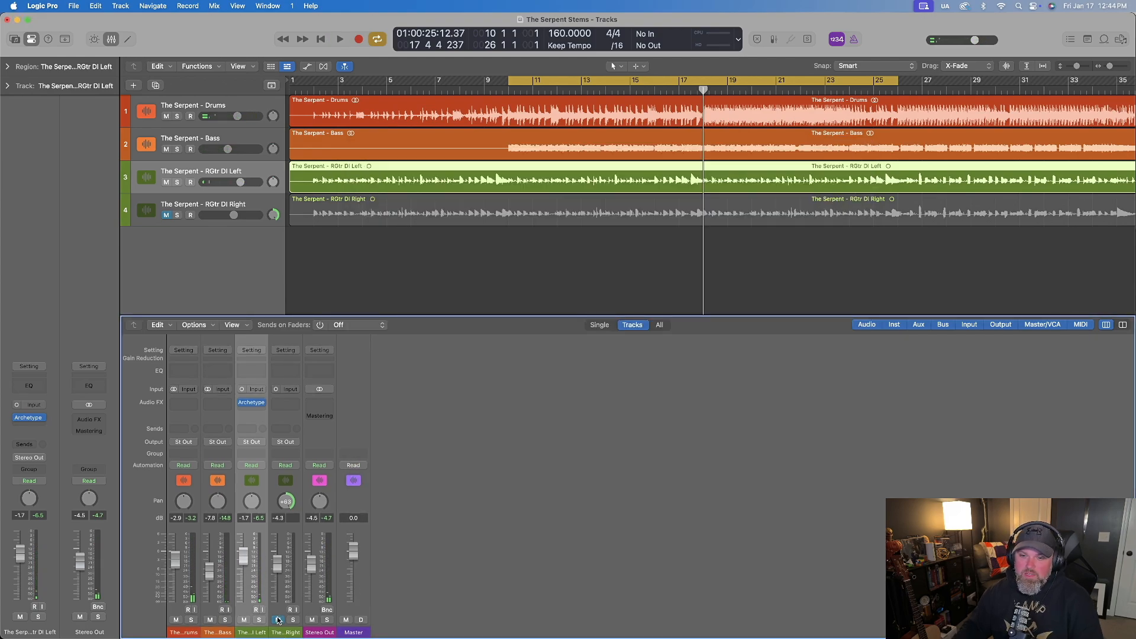
{"action": "left_click_drag", "start_coordinate": [277, 557], "coordinate": [244, 556]}
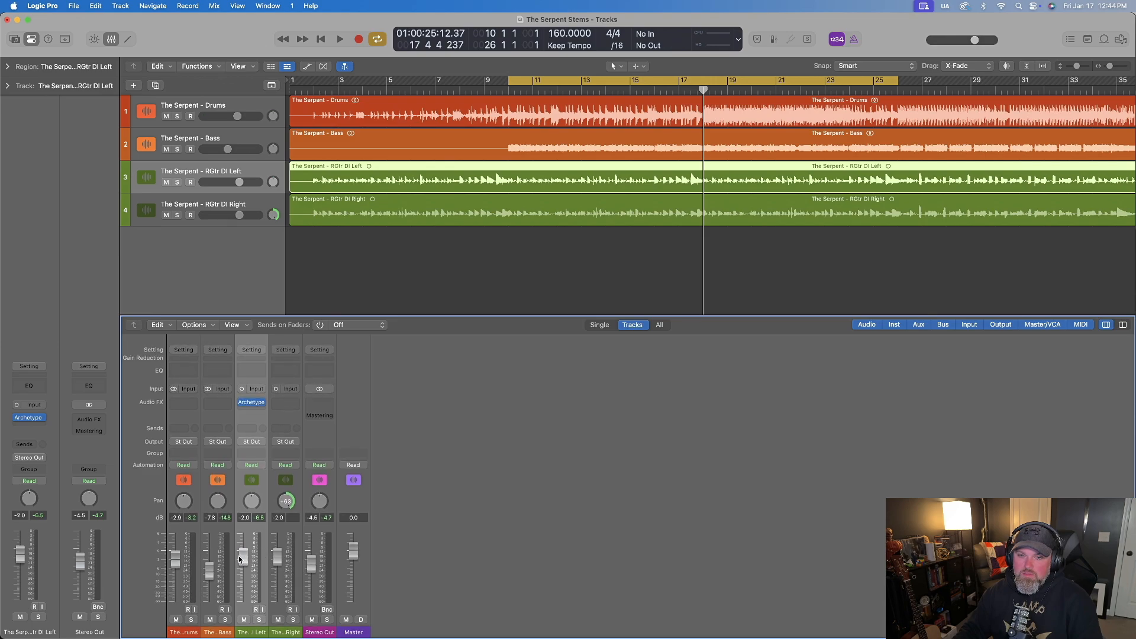
Pan the left guitar to -64 and copy its Archetype Nolly X plugin to the RGtr DI Right track.
{"action": "left_click_drag", "start_coordinate": [249, 500], "coordinate": [249, 535]}
{"action": "left_click_drag", "start_coordinate": [253, 405], "coordinate": [283, 404]}
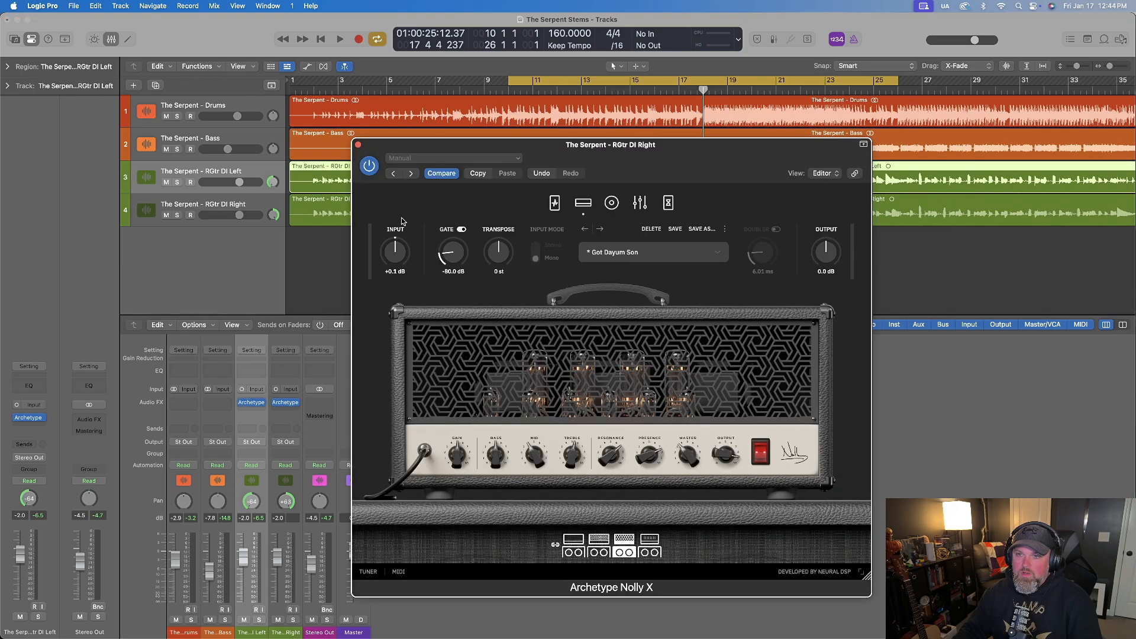
{"action": "left_click", "coordinate": [358, 146]}
Play the mix and lower both rhythm guitar faders together to -4.4 dB.
{"action": "key", "text": "space"}
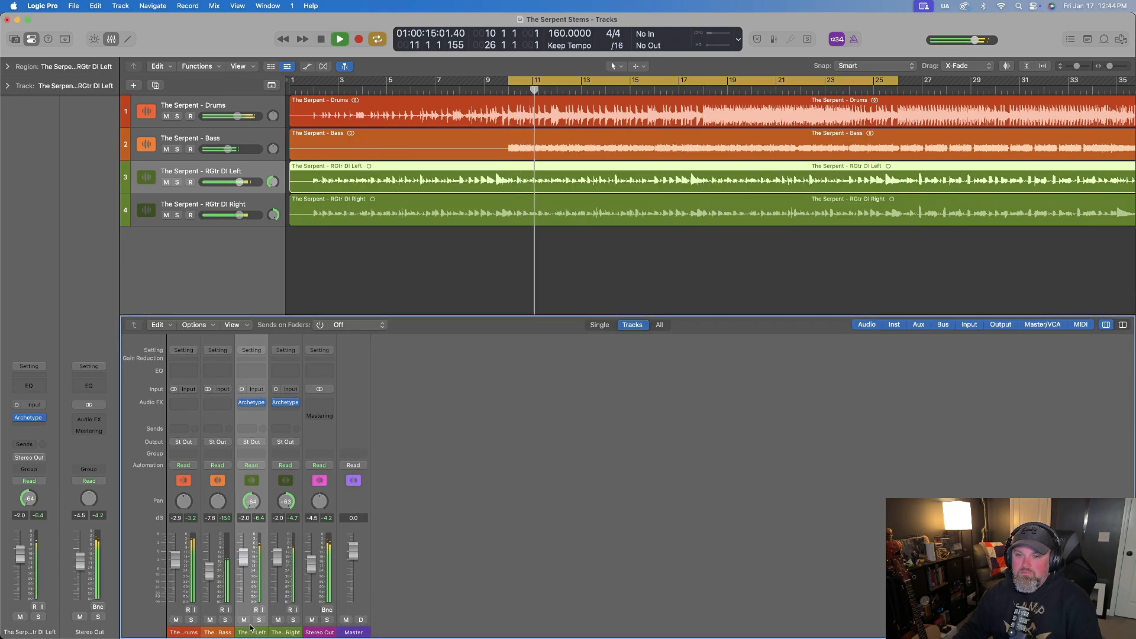
{"action": "left_click", "coordinate": [284, 632], "text": "shift"}
{"action": "left_click_drag", "start_coordinate": [278, 557], "coordinate": [277, 562]}
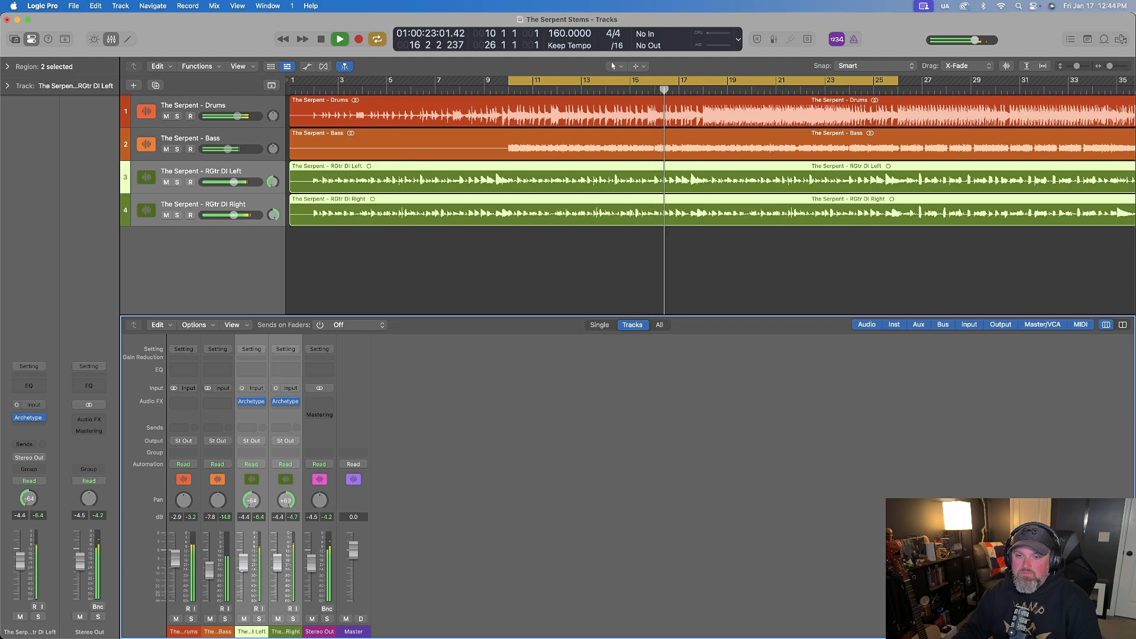
Stop playback and add Archetype Gojira X to the next free effect slot on the RGtr DI Left track.
{"action": "key", "text": "space"}
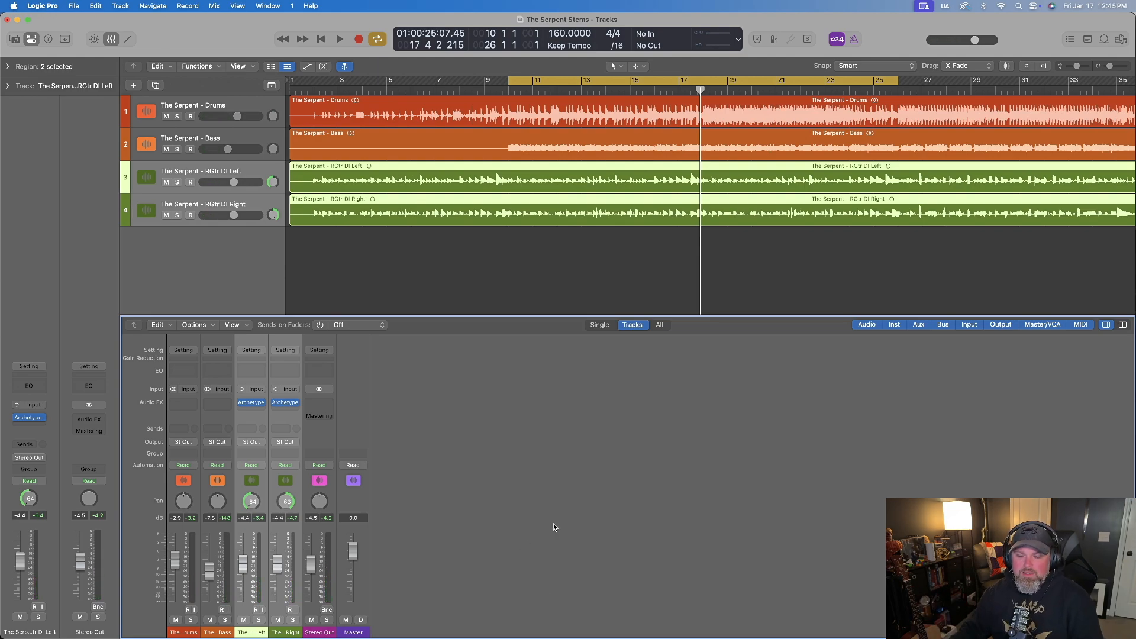
{"action": "left_click", "coordinate": [263, 610]}
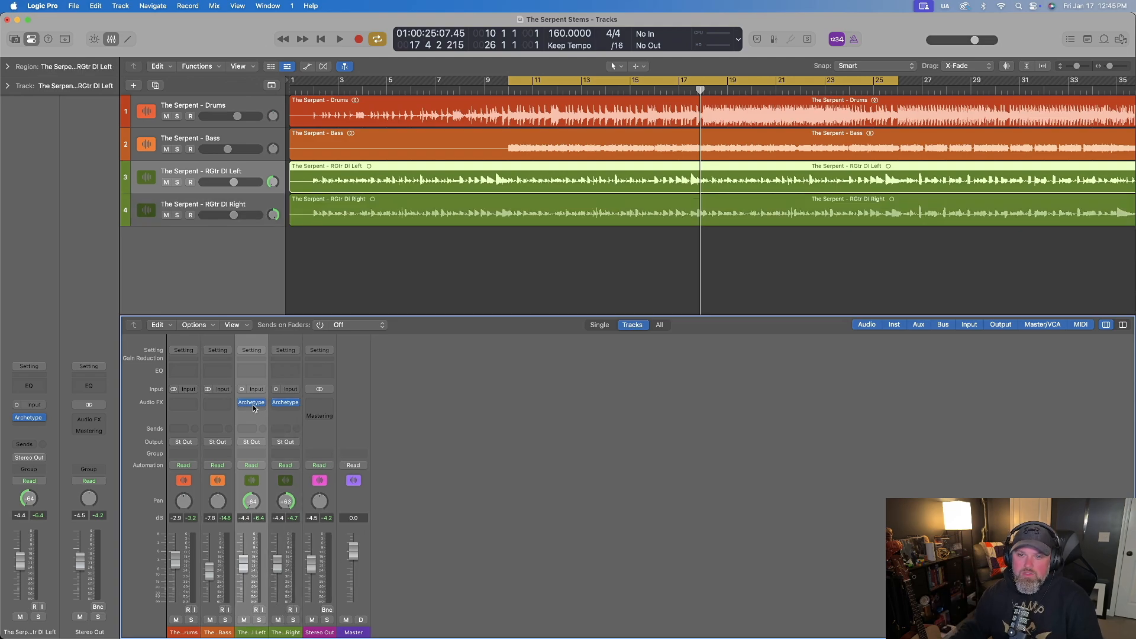
{"action": "left_click", "coordinate": [282, 421]}
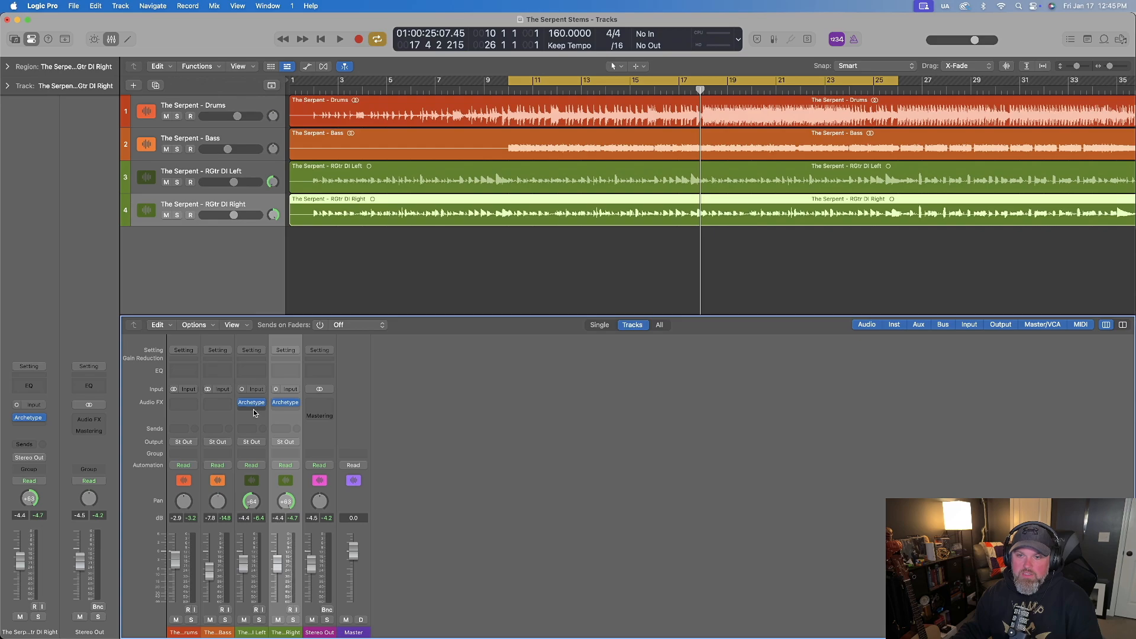
{"action": "left_click", "coordinate": [253, 410]}
{"action": "left_click", "coordinate": [445, 418]}
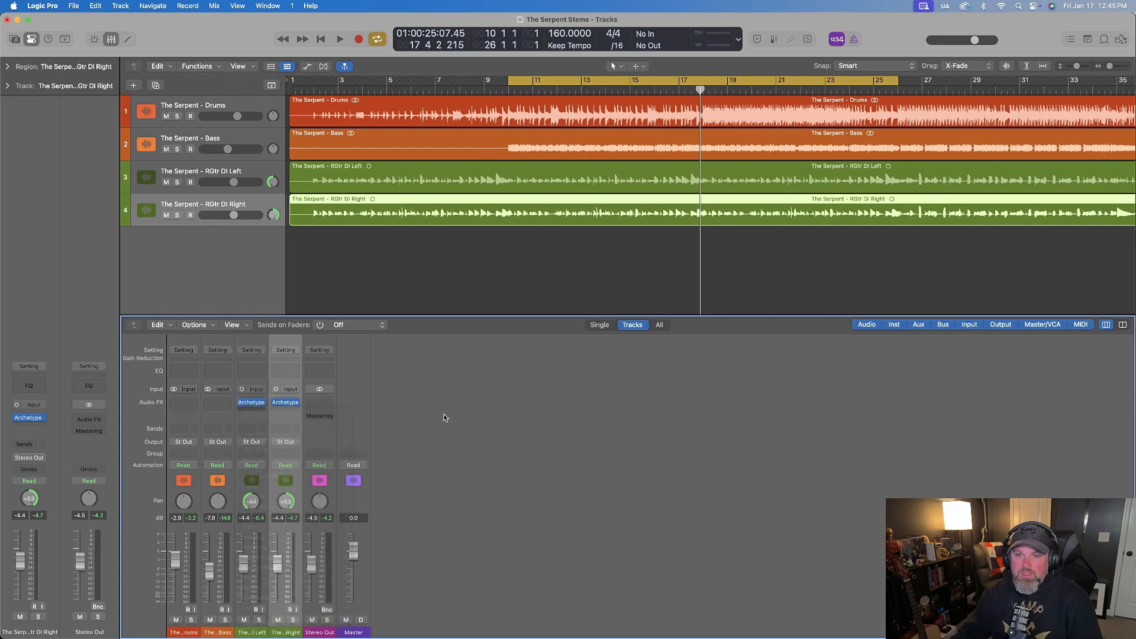
{"action": "left_click", "coordinate": [250, 409]}
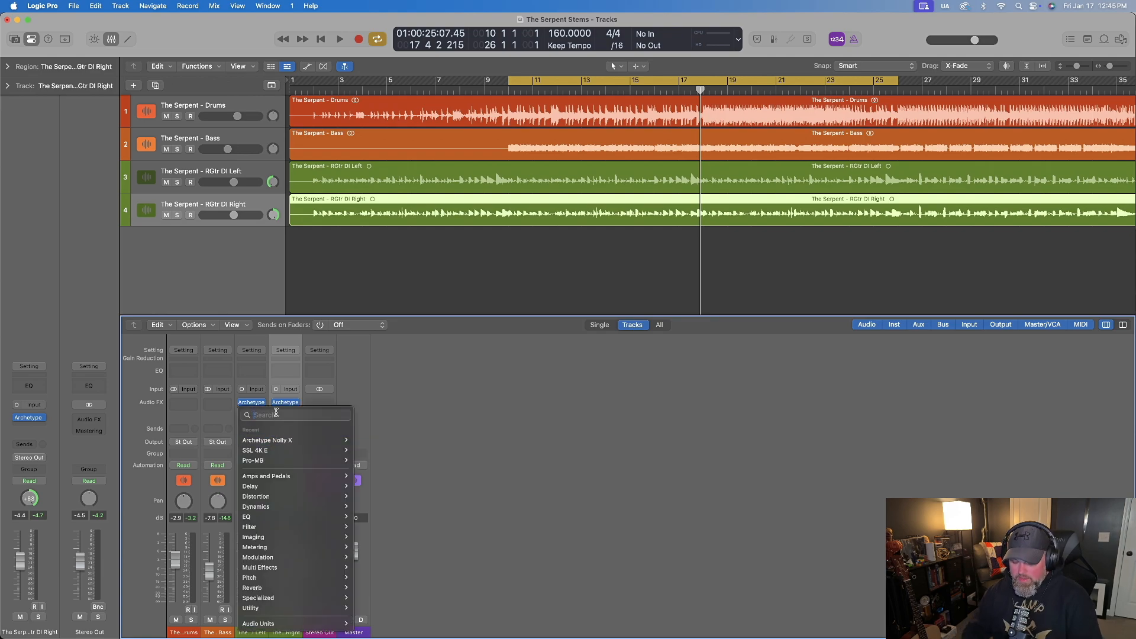
{"action": "type", "text": "go"}
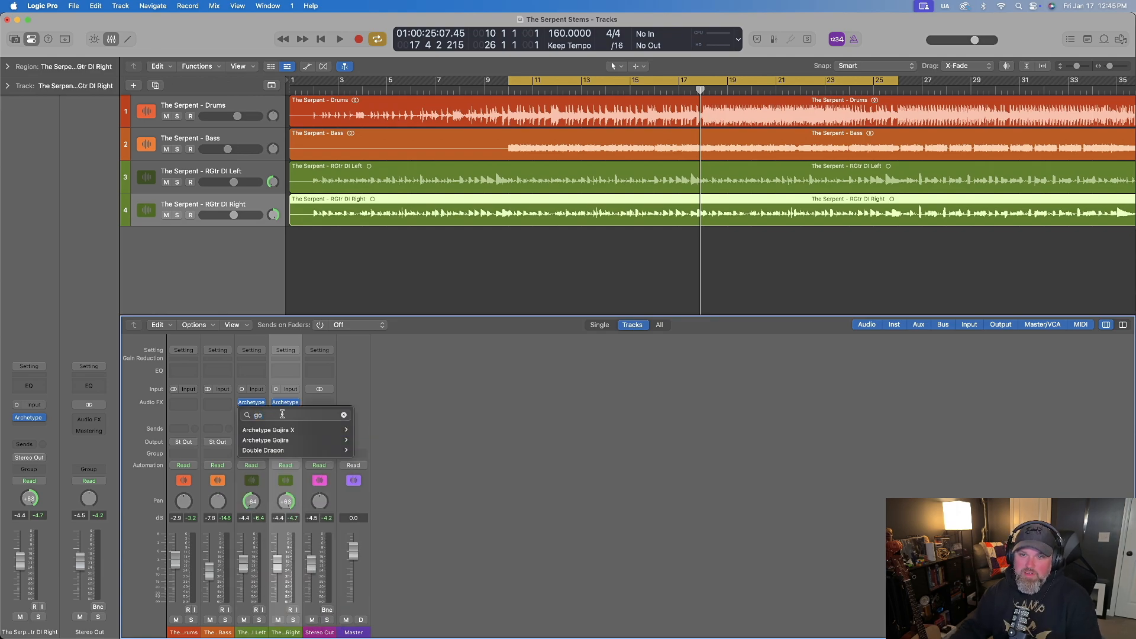
{"action": "mouse_move", "coordinate": [325, 436]}
{"action": "left_click", "coordinate": [375, 438]}
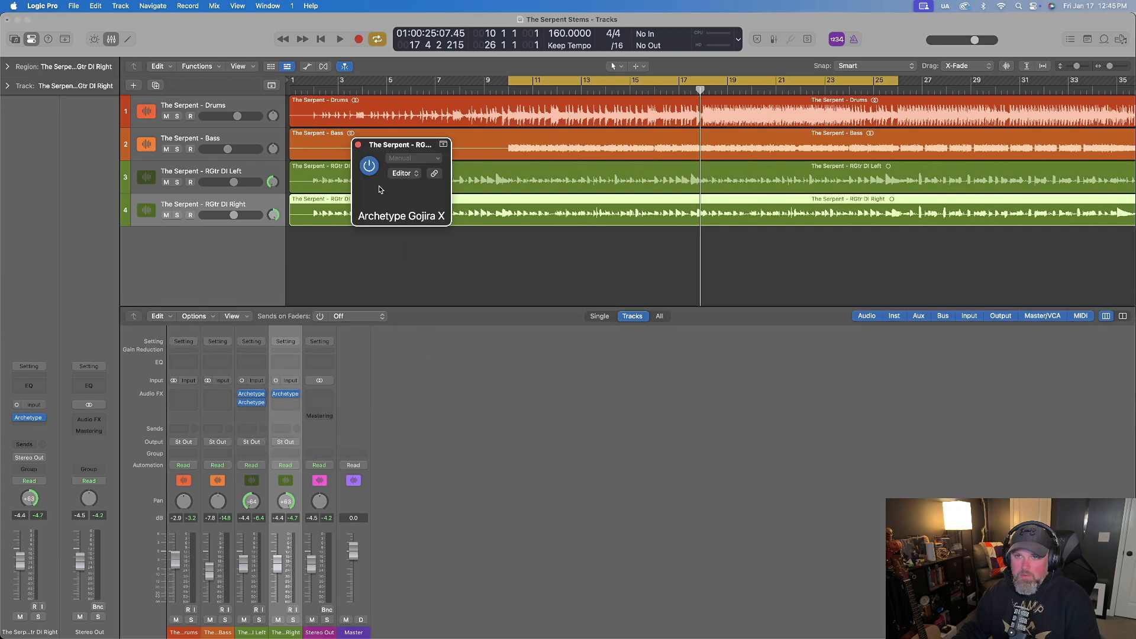
{"action": "left_click", "coordinate": [393, 173]}
{"action": "left_click", "coordinate": [359, 143]}
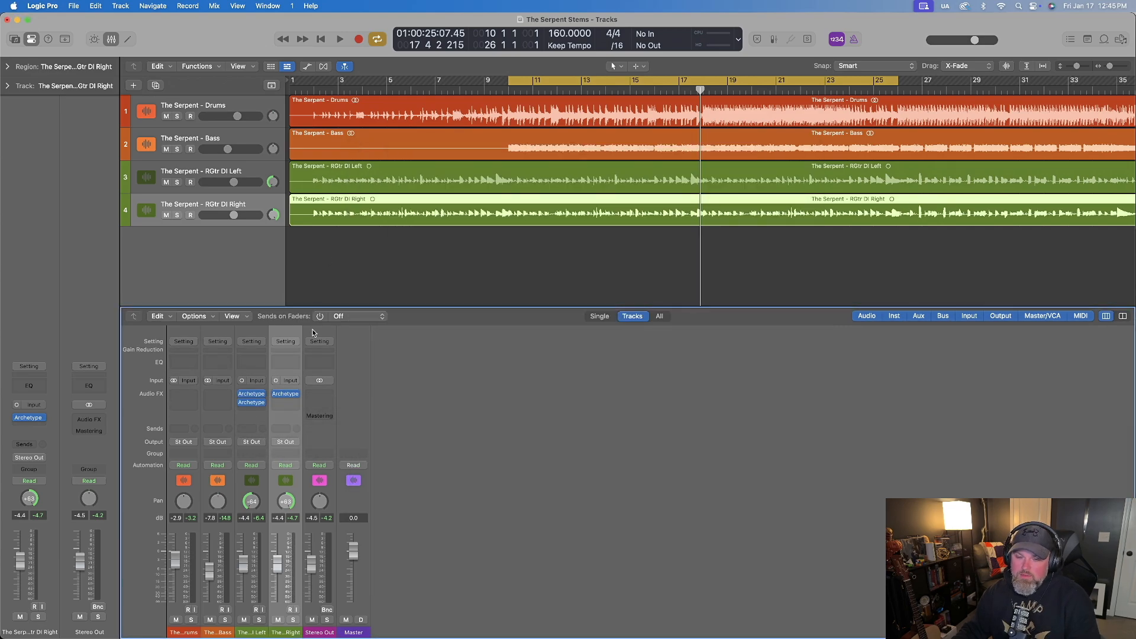
Bypass the cabinet, EQ and post effects sections in Archetype Nolly X on both rhythm guitar tracks.
{"action": "left_click", "coordinate": [251, 394]}
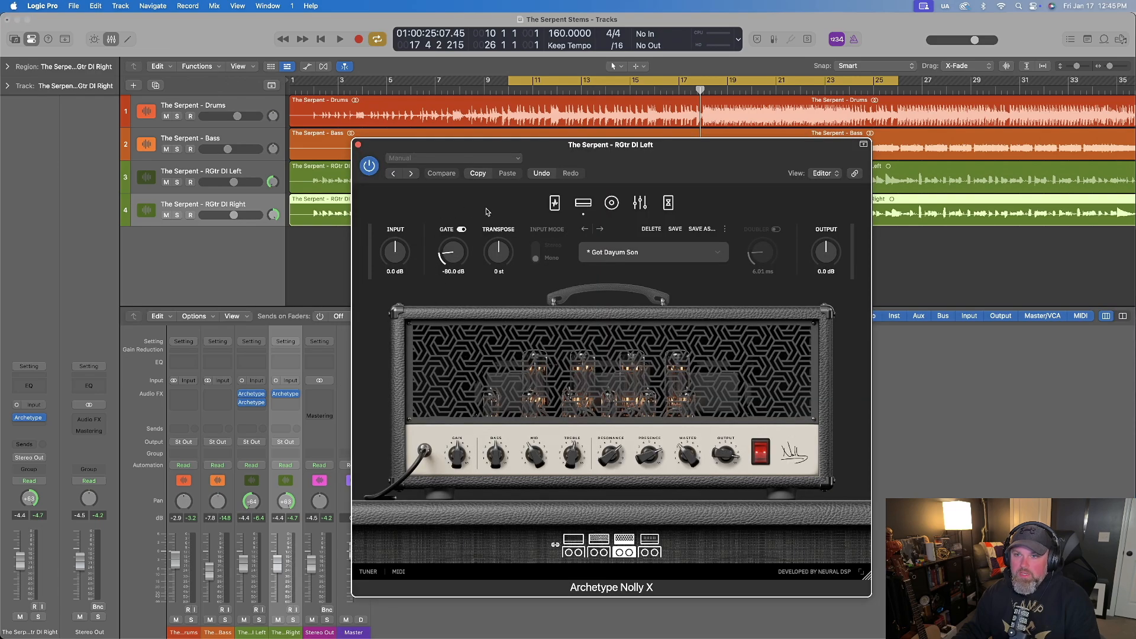
{"action": "right_click", "coordinate": [669, 210]}
{"action": "right_click", "coordinate": [641, 206]}
{"action": "right_click", "coordinate": [613, 206]}
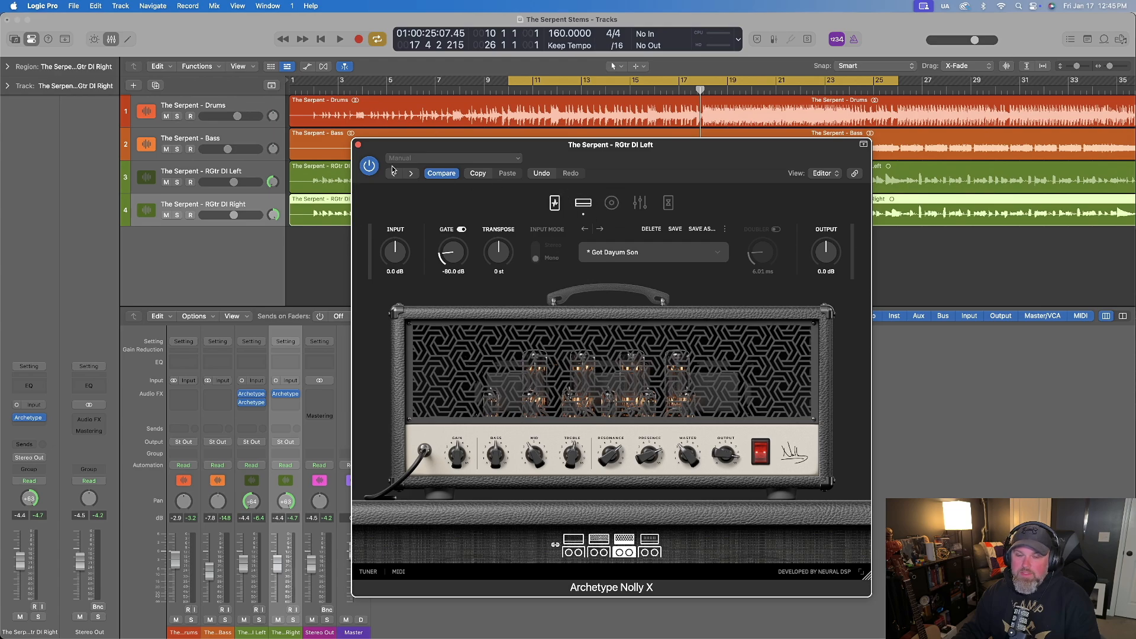
{"action": "left_click", "coordinate": [554, 203]}
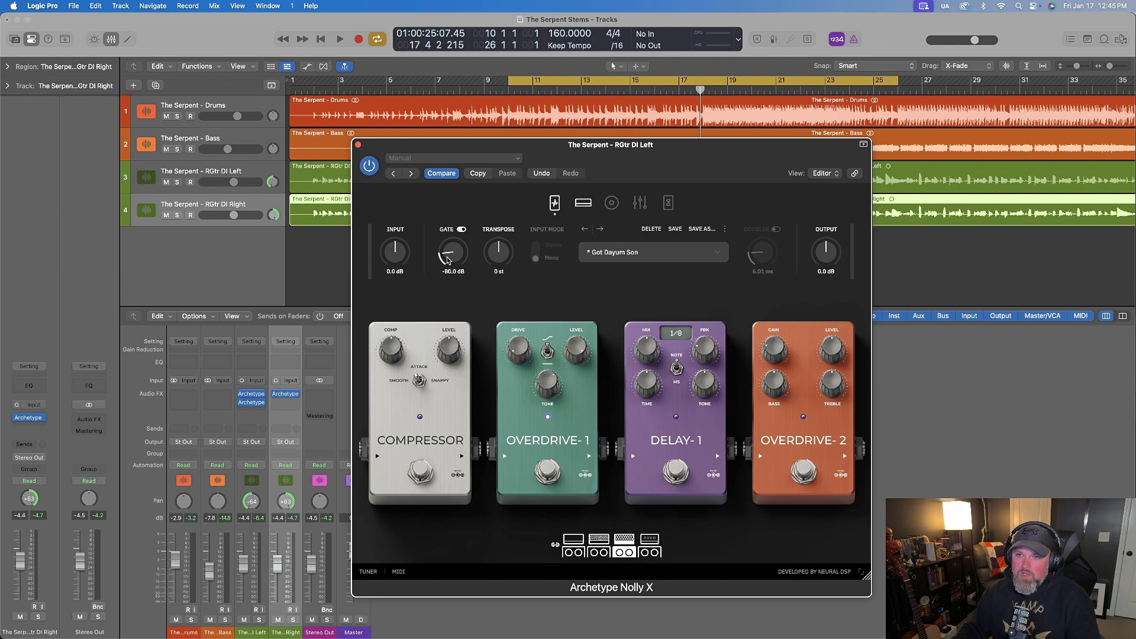
{"action": "left_click", "coordinate": [358, 145]}
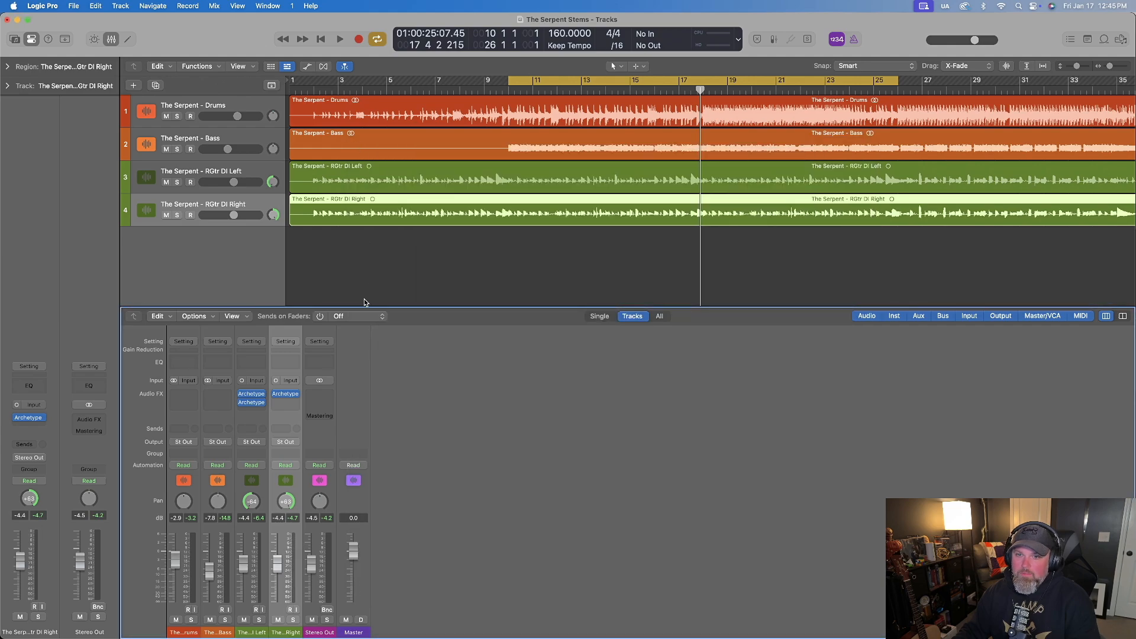
{"action": "left_click", "coordinate": [285, 395]}
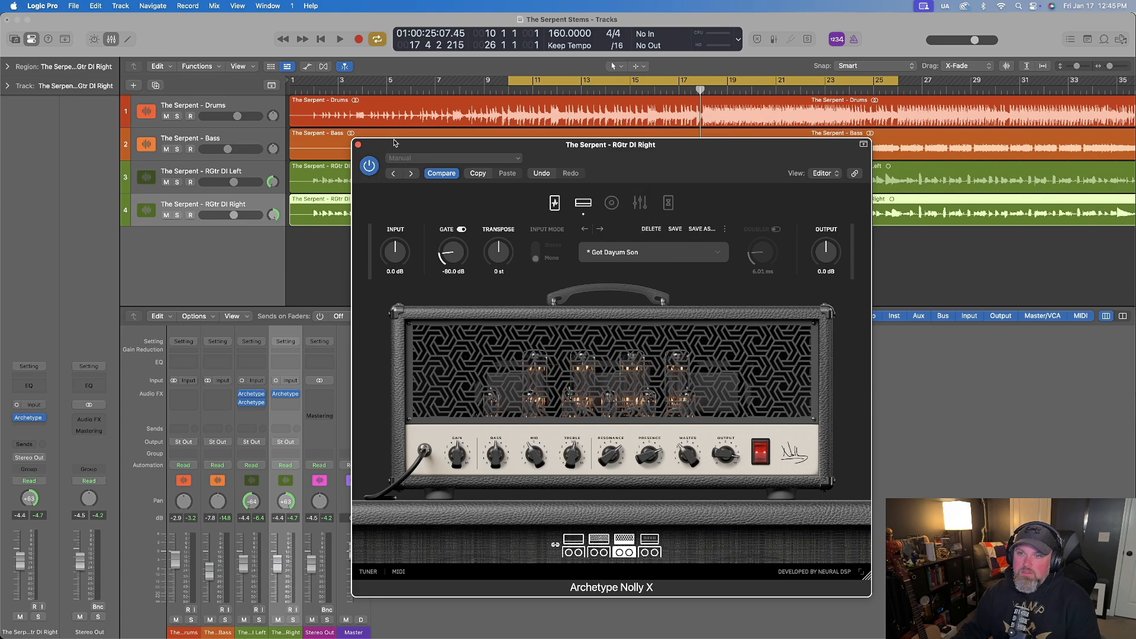
{"action": "left_click", "coordinate": [358, 145]}
Leave only the cabinet section active in the left track's Archetype Gojira X, with its gate off and output at 0.0 dB.
{"action": "left_click", "coordinate": [250, 394]}
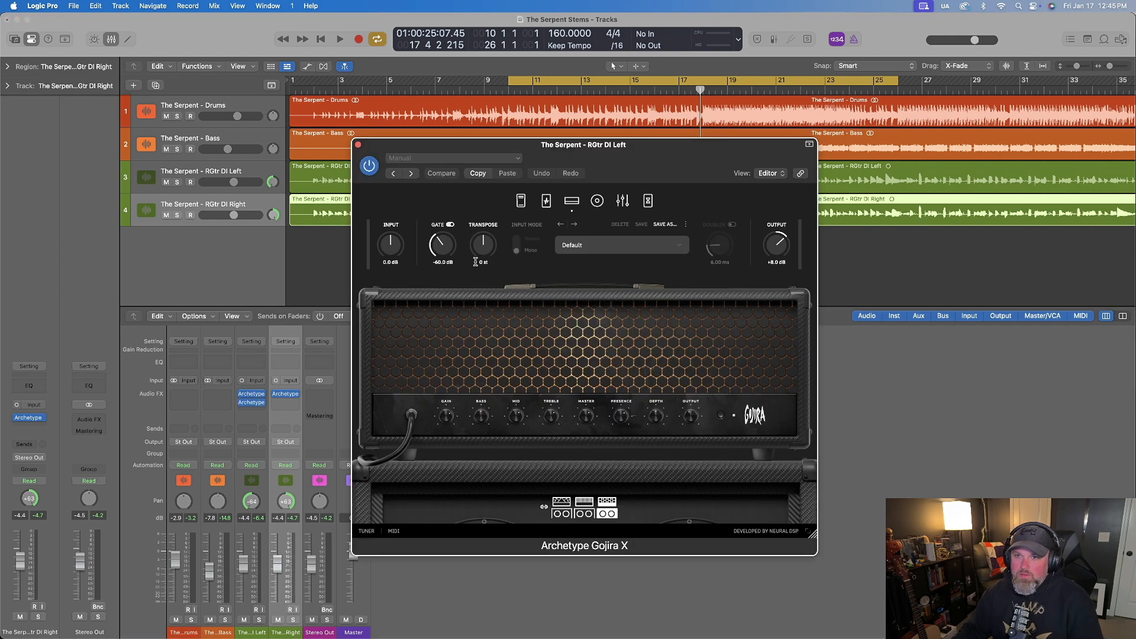
{"action": "left_click", "coordinate": [522, 206]}
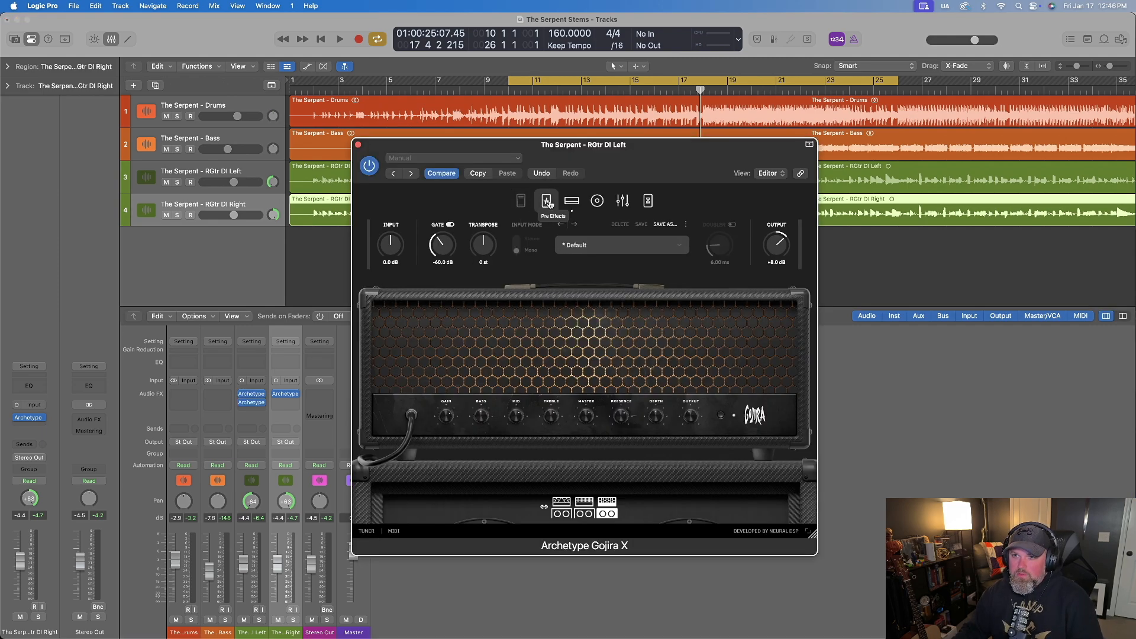
{"action": "left_click", "coordinate": [597, 202]}
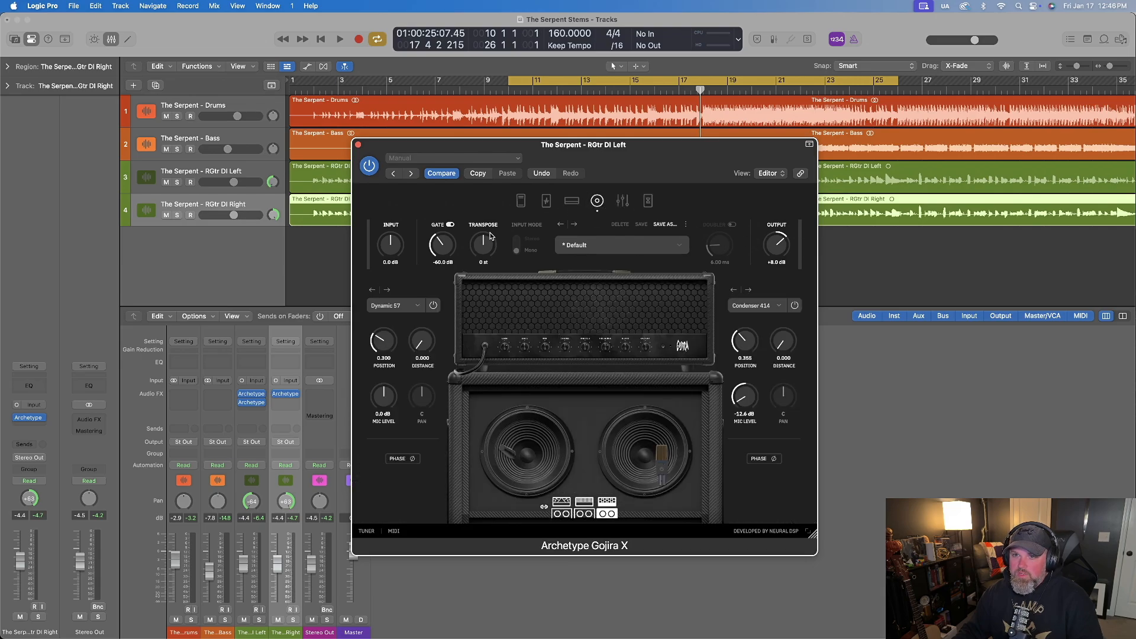
{"action": "left_click", "coordinate": [453, 225]}
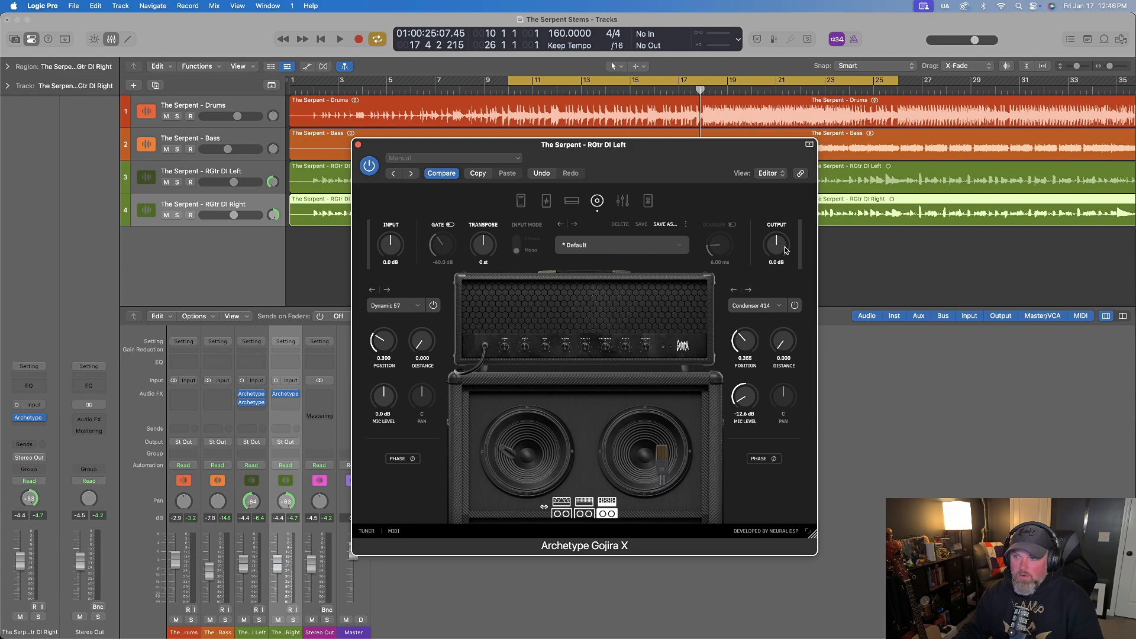
{"action": "left_click", "coordinate": [358, 145]}
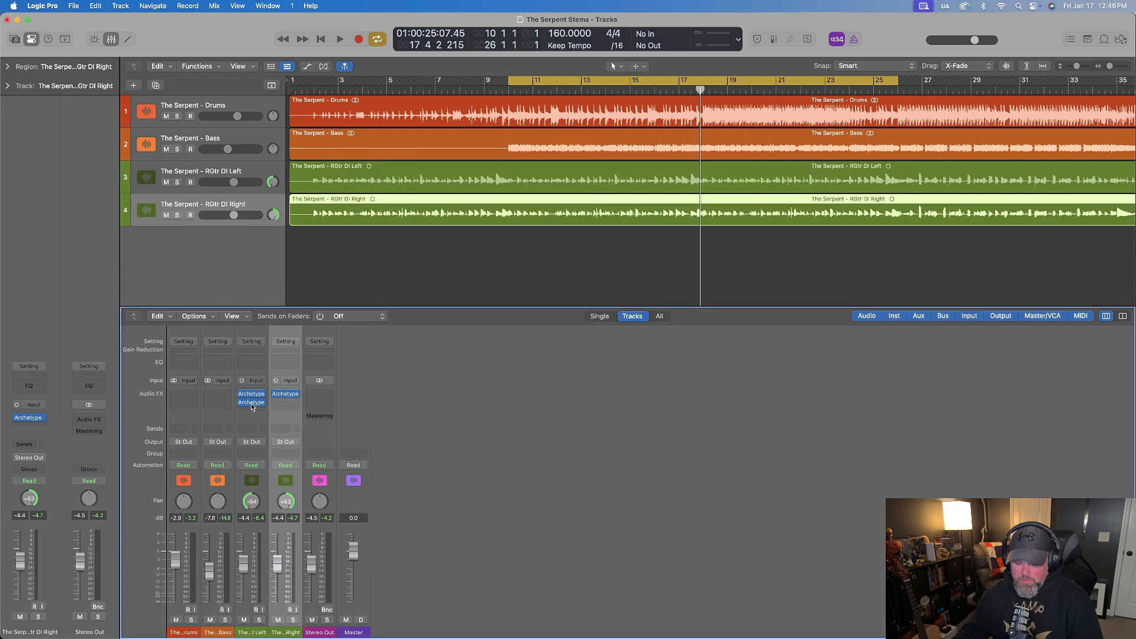
Copy the Archetype Gojira X plugin to the RGtr DI Right track and move its window clear of the tracks.
{"action": "mouse_move", "coordinate": [264, 404]}
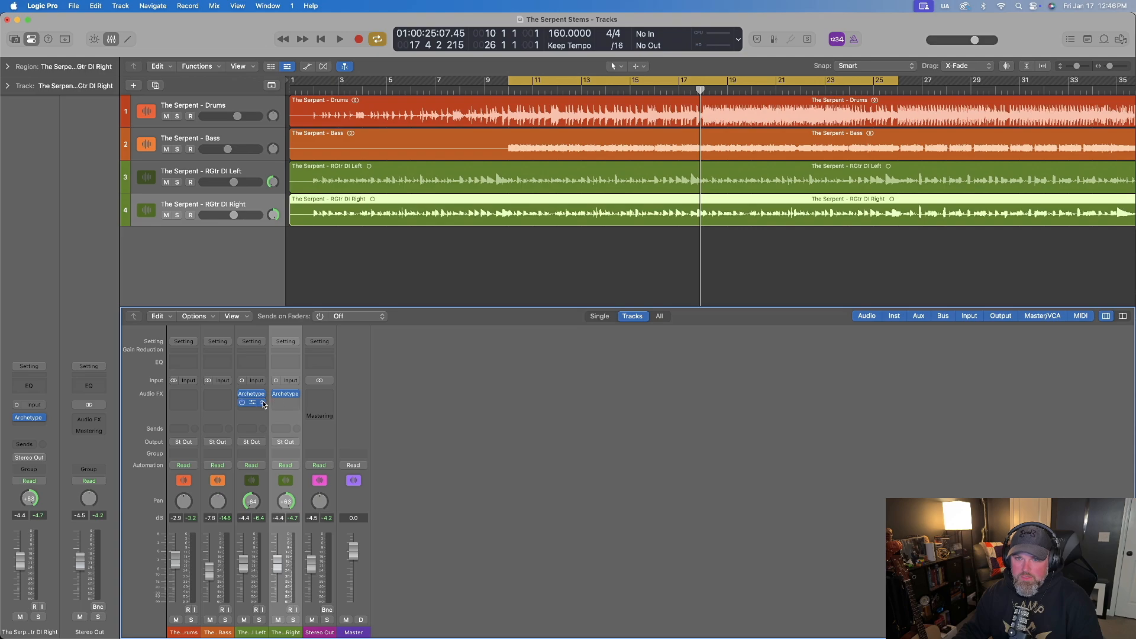
{"action": "left_click_drag", "start_coordinate": [254, 404], "coordinate": [290, 406]}
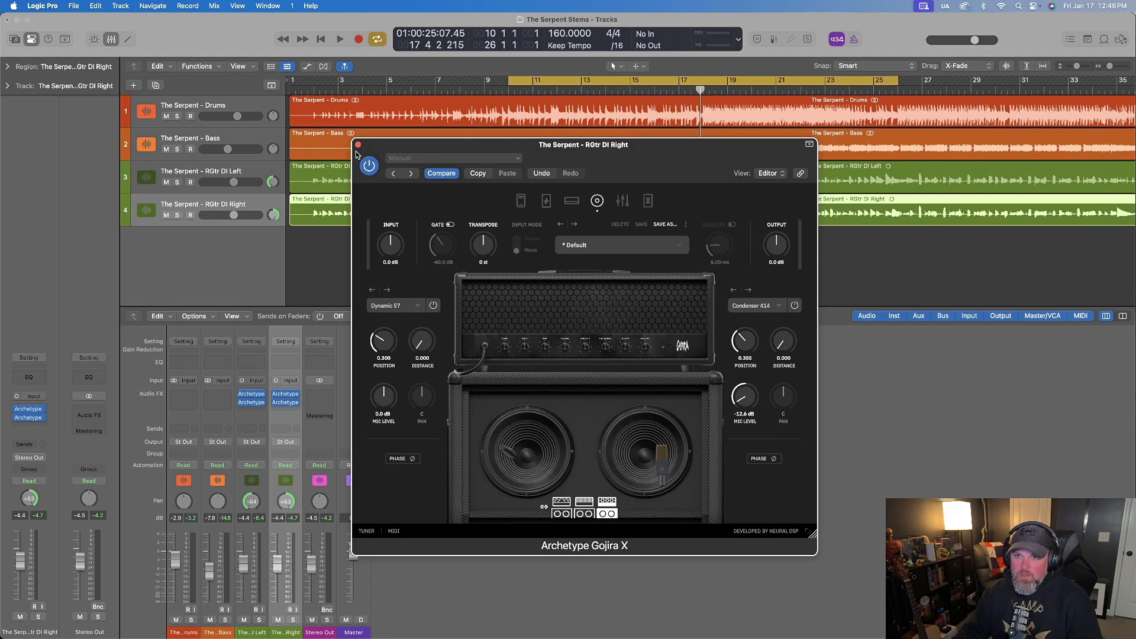
{"action": "left_click_drag", "start_coordinate": [631, 158], "coordinate": [706, 240]}
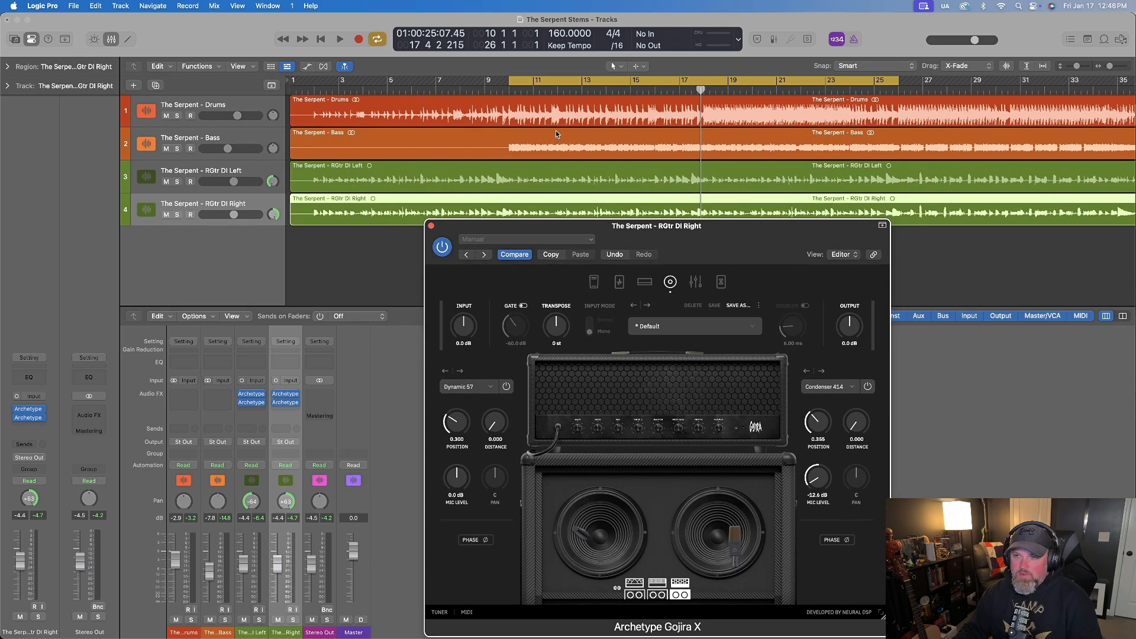
Play the mix with the Gojira X cabinets, turn cycle mode off, then stop playback and close the plugin.
{"action": "key", "text": "space"}
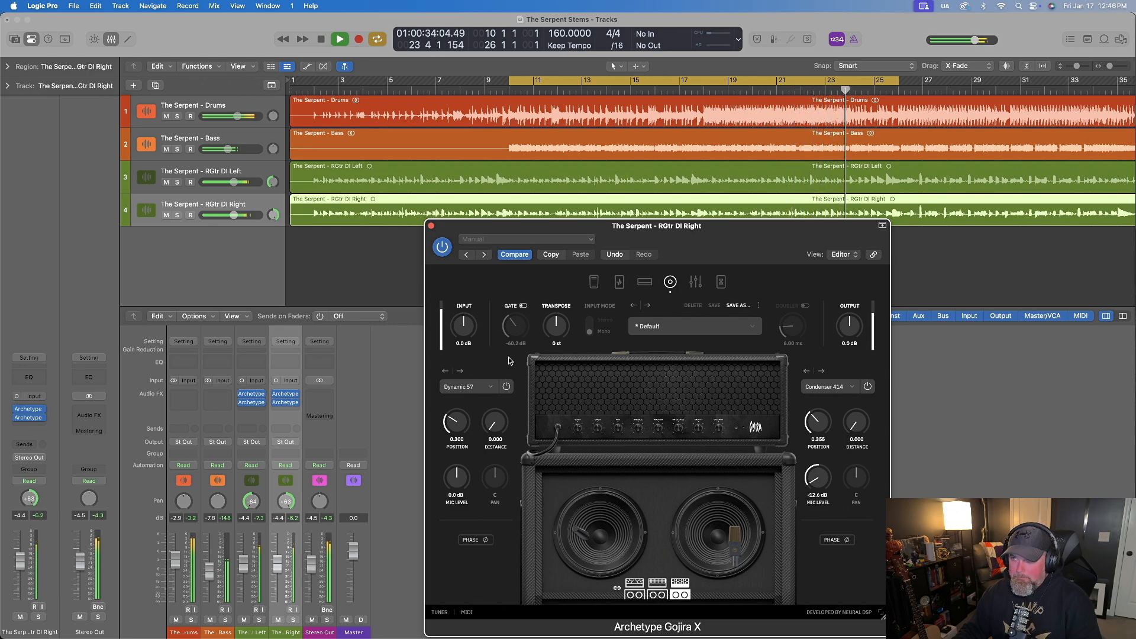
{"action": "key", "text": "c"}
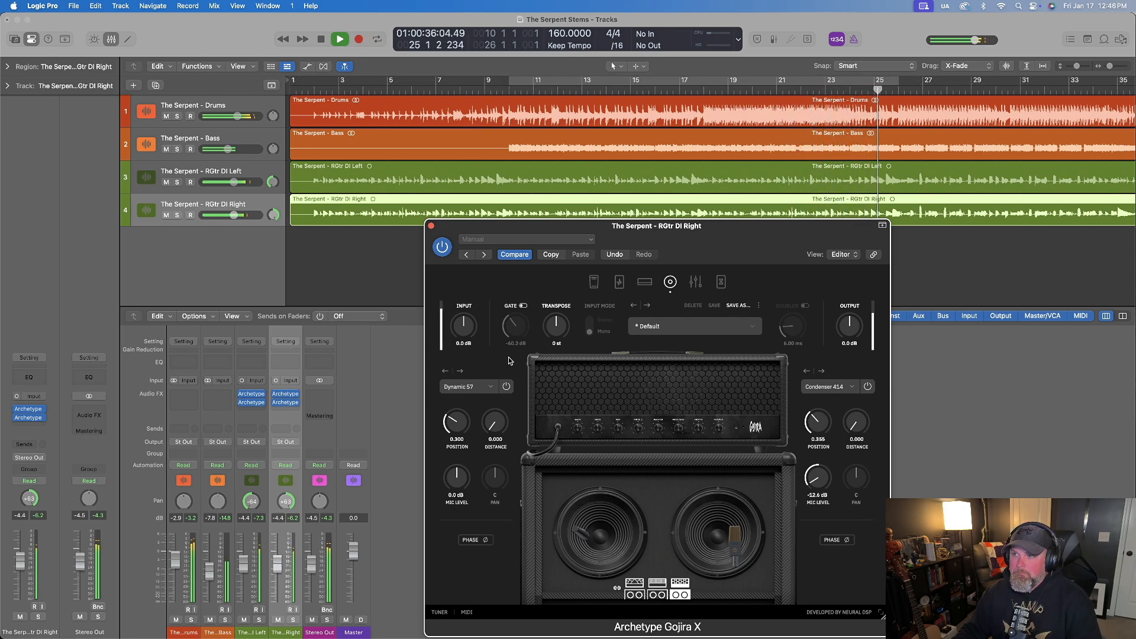
{"action": "key", "text": "space"}
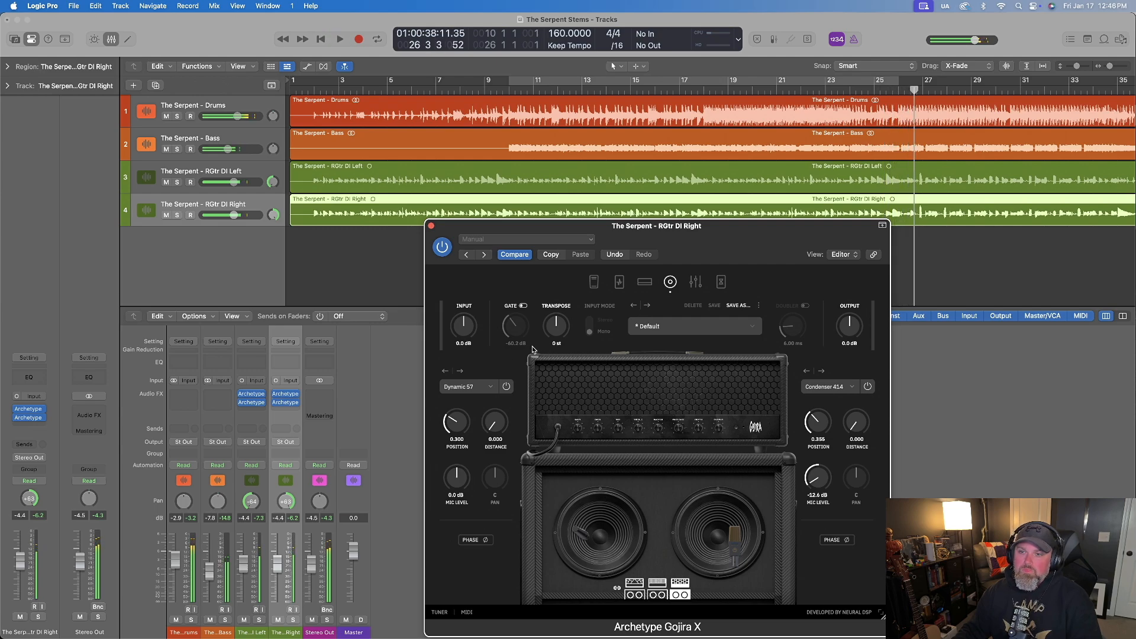
{"action": "left_click", "coordinate": [431, 226]}
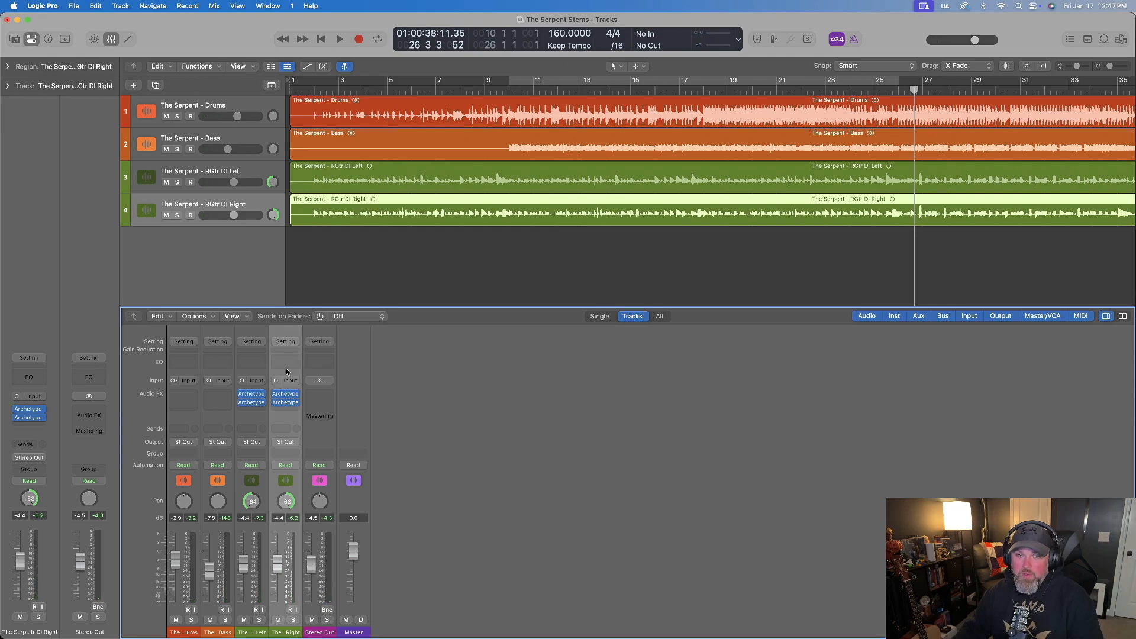
Duplicate Archetype Nolly X into the third effect slot on the RGtr DI Left track.
{"action": "left_click", "coordinate": [252, 403]}
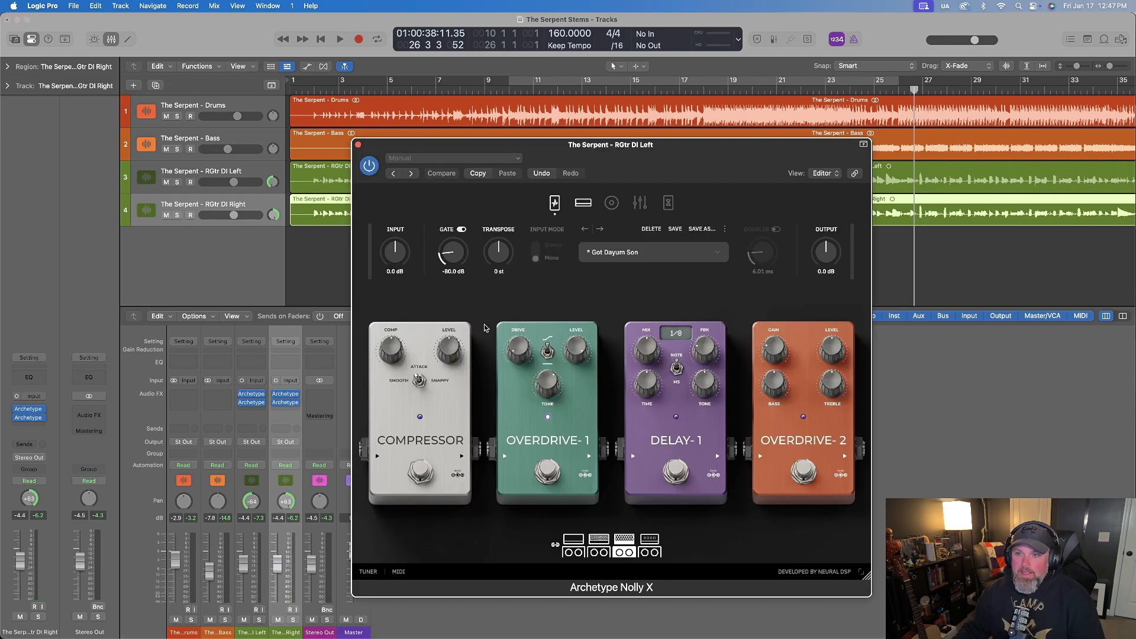
{"action": "left_click", "coordinate": [358, 144]}
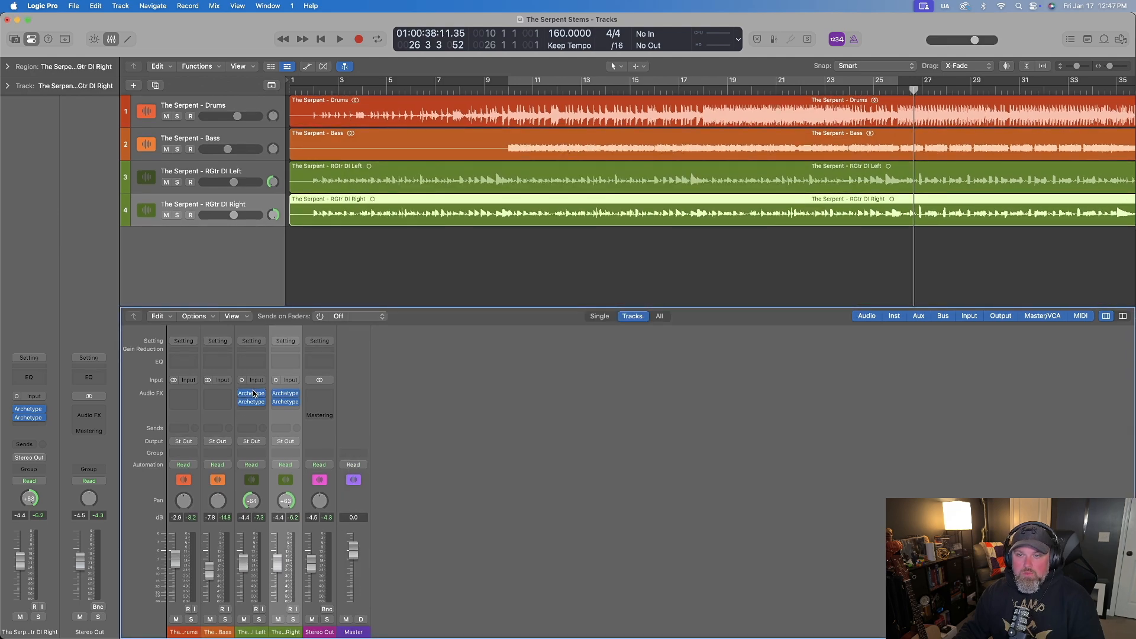
{"action": "mouse_move", "coordinate": [253, 395]}
{"action": "left_mouse_down"}
{"action": "mouse_move", "coordinate": [273, 405]}
{"action": "mouse_move", "coordinate": [255, 410]}
{"action": "left_mouse_up"}
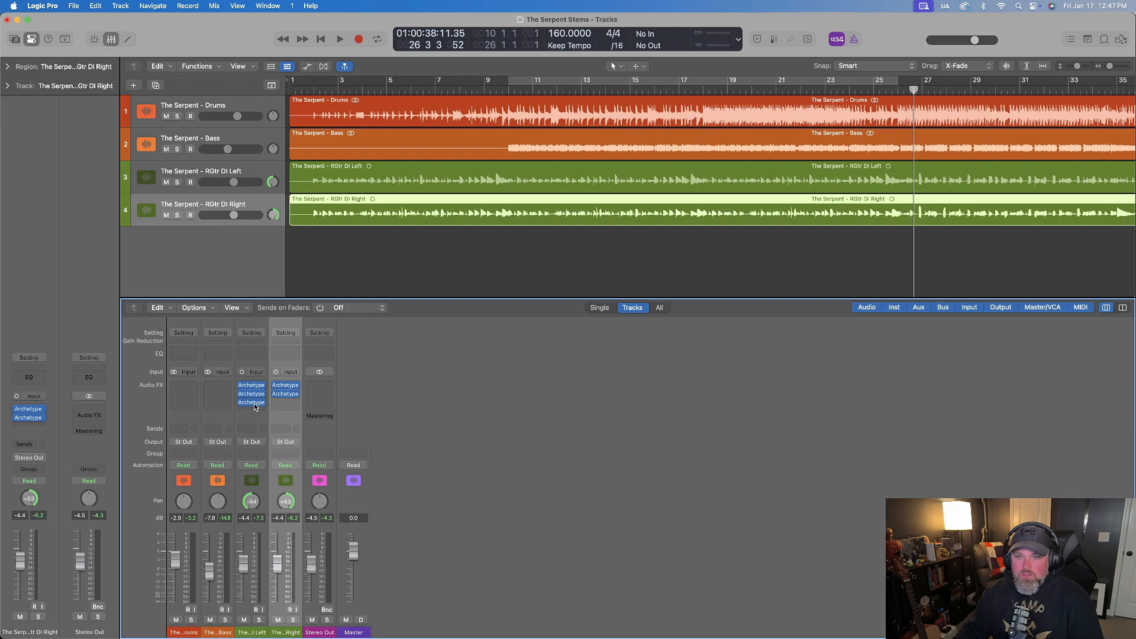
Set the third-slot Archetype Nolly X to EQ only with Nolly's Mod and the gate off, and copy it to RGtr DI Right.
{"action": "left_click", "coordinate": [255, 404]}
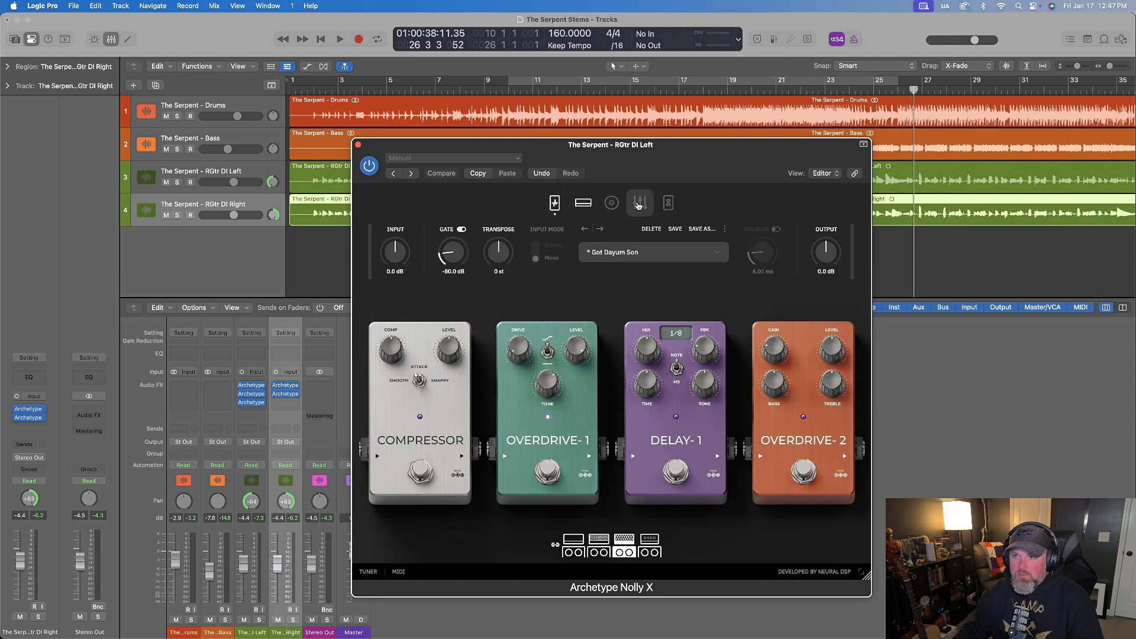
{"action": "left_click", "coordinate": [639, 203]}
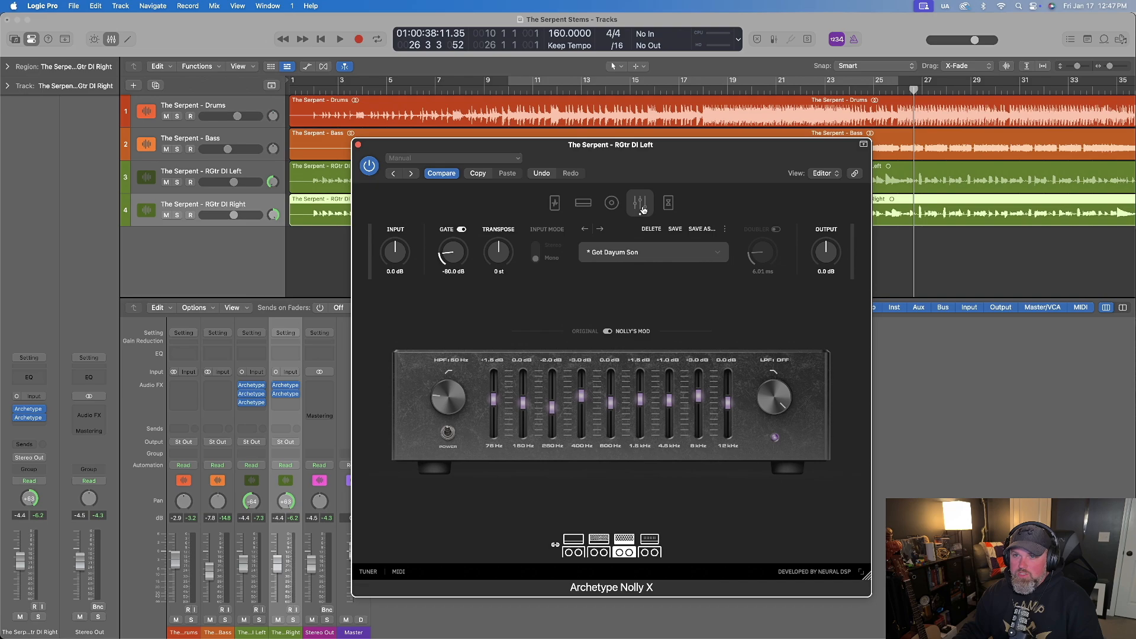
{"action": "left_click", "coordinate": [461, 229]}
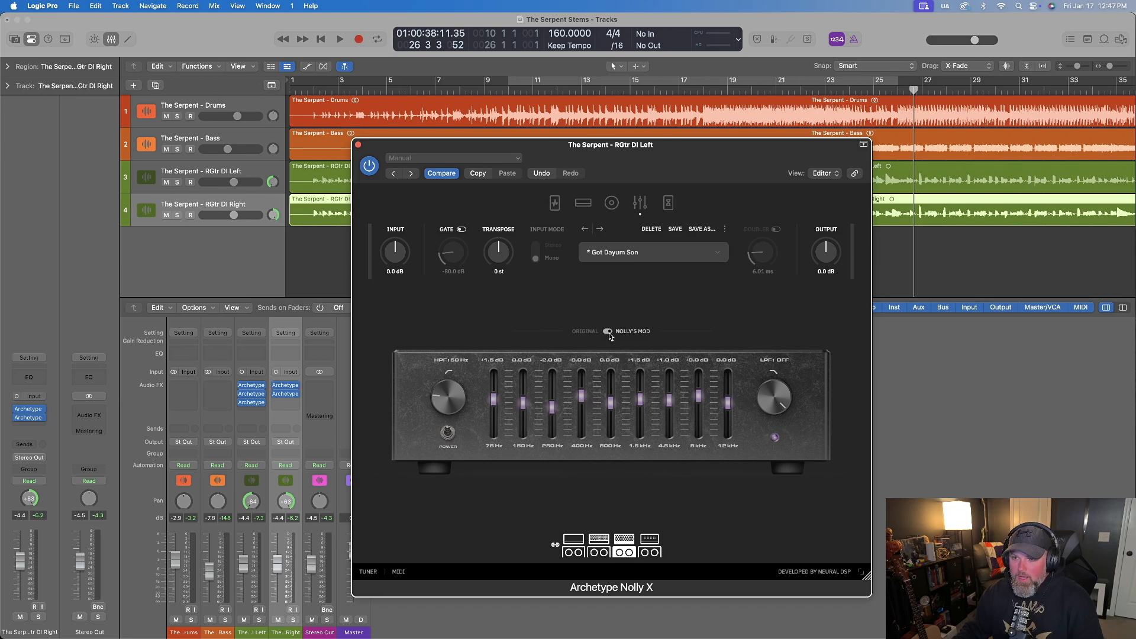
{"action": "left_click", "coordinate": [608, 332]}
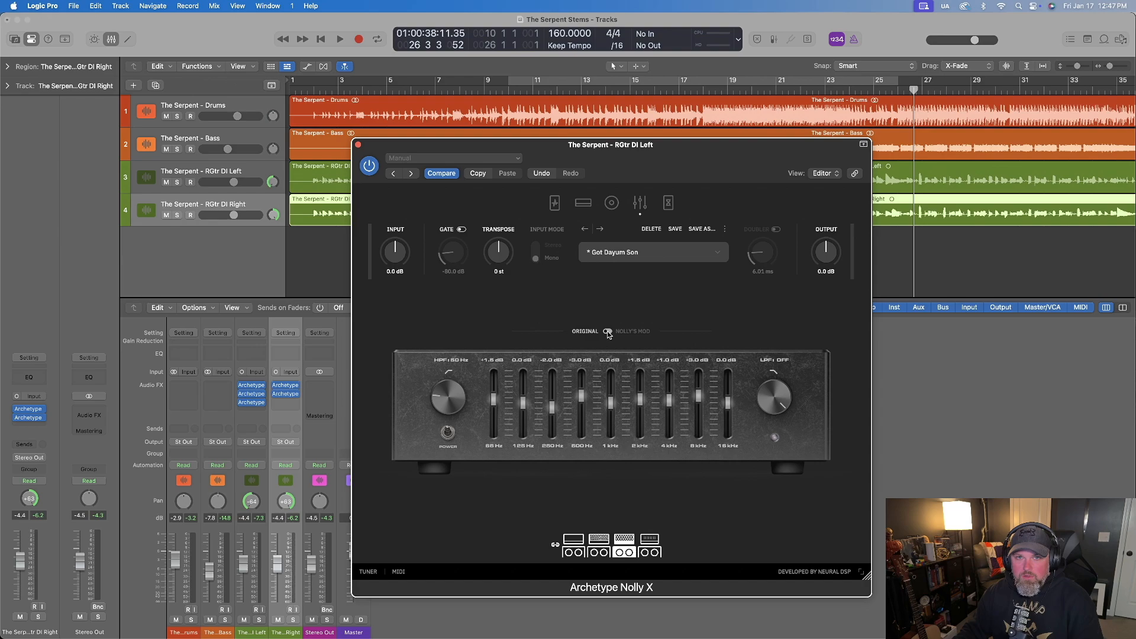
{"action": "left_click", "coordinate": [608, 332]}
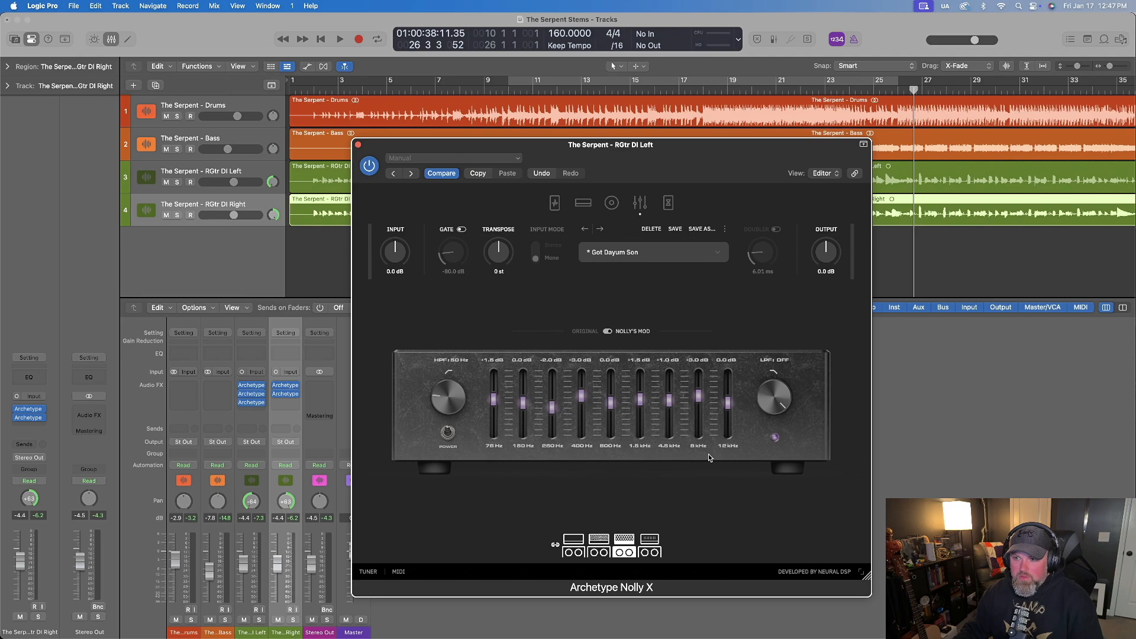
{"action": "left_click", "coordinate": [357, 144]}
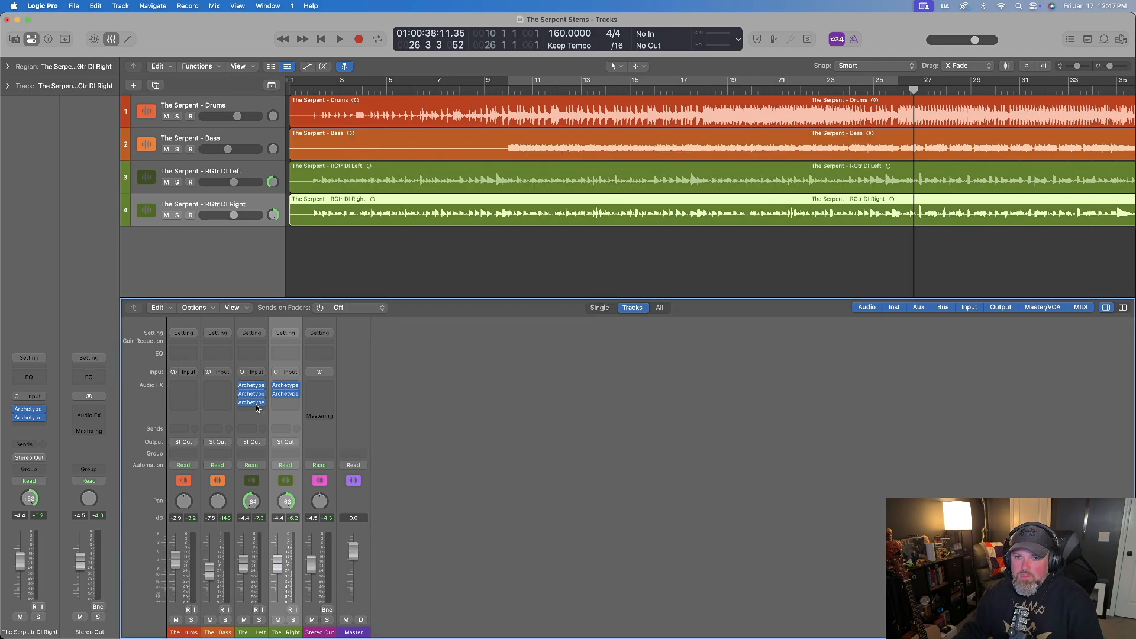
{"action": "left_click_drag", "start_coordinate": [289, 402], "coordinate": [288, 403]}
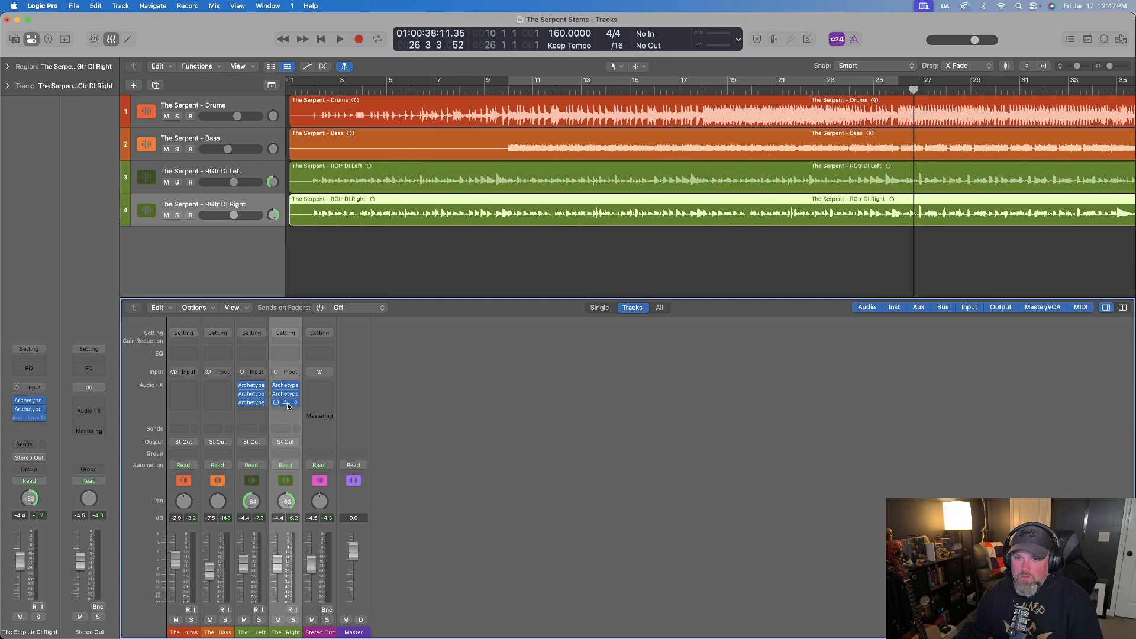
Audition both guitar tracks in the cycled mix with the third-slot Nolly X EQ bypassed and enabled, and finish with cycle mode off.
{"action": "left_click", "coordinate": [286, 402]}
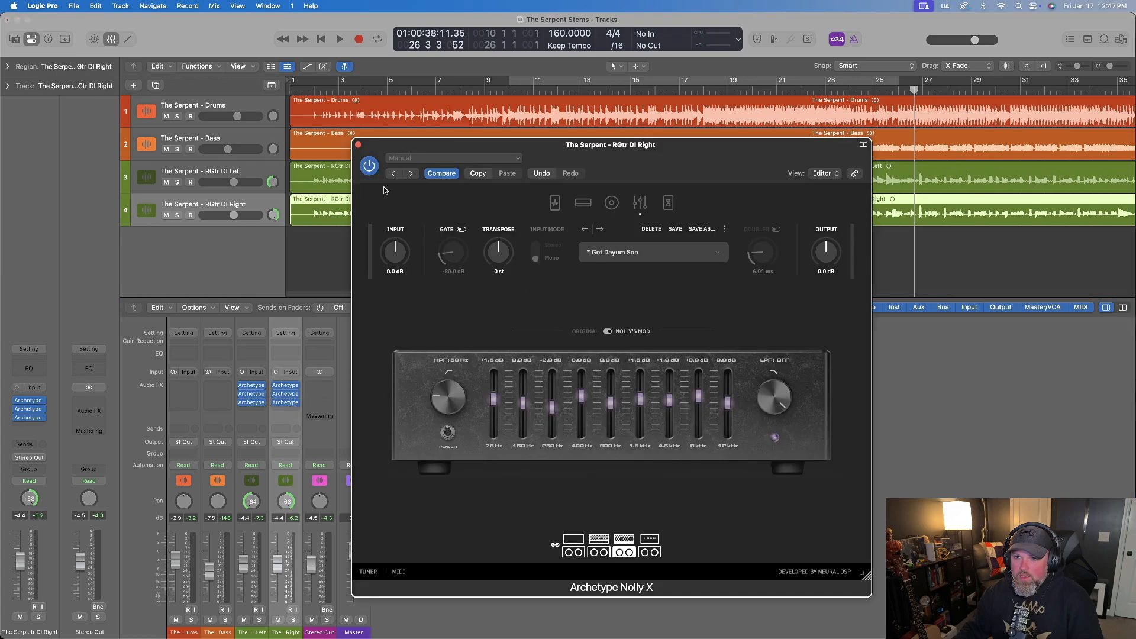
{"action": "left_click", "coordinate": [358, 145]}
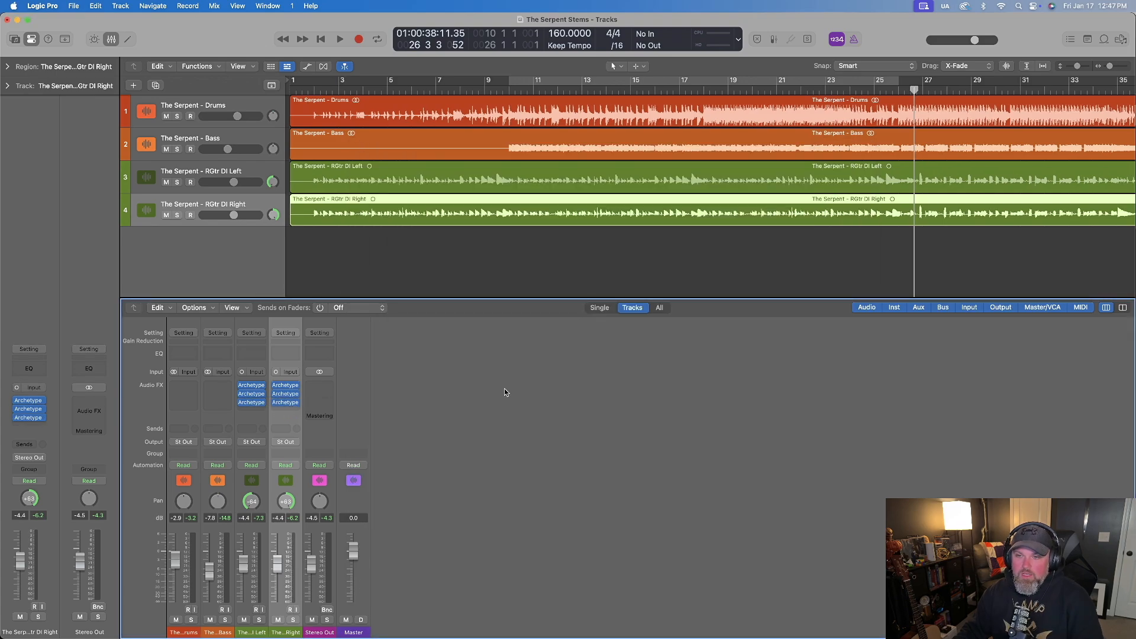
{"action": "key", "text": "c"}
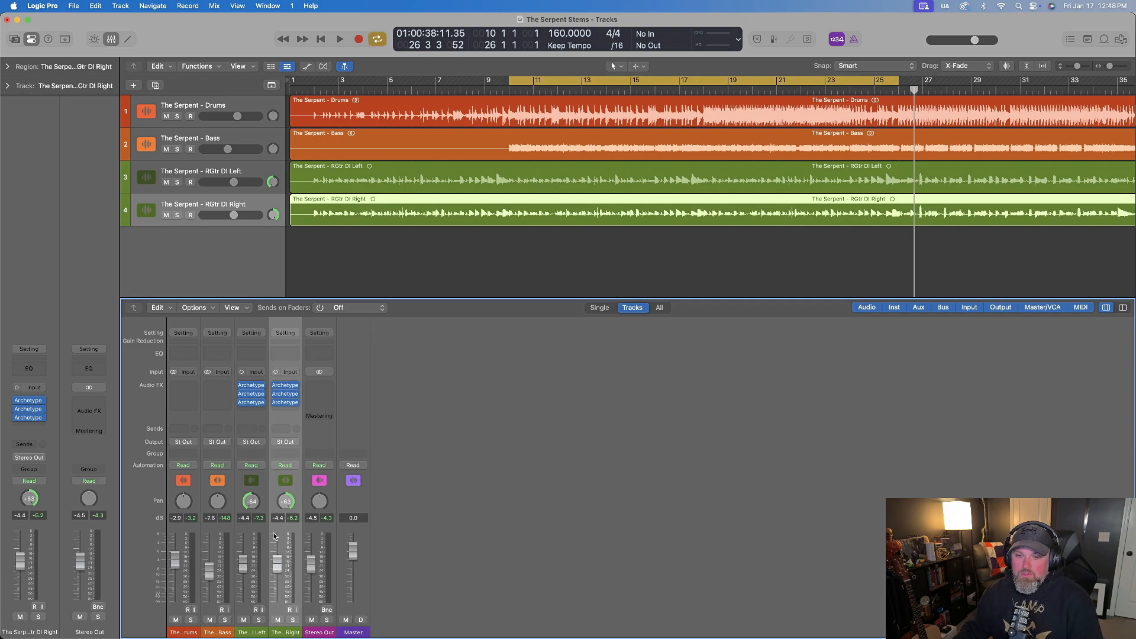
{"action": "left_click", "coordinate": [241, 613], "text": "shift"}
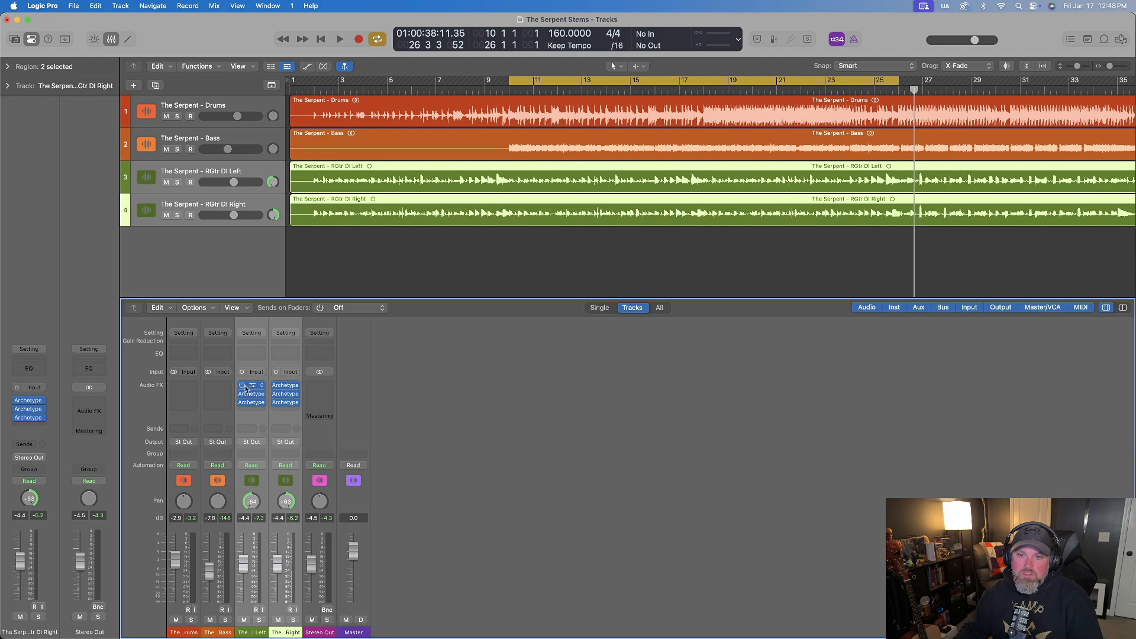
{"action": "key", "text": "space"}
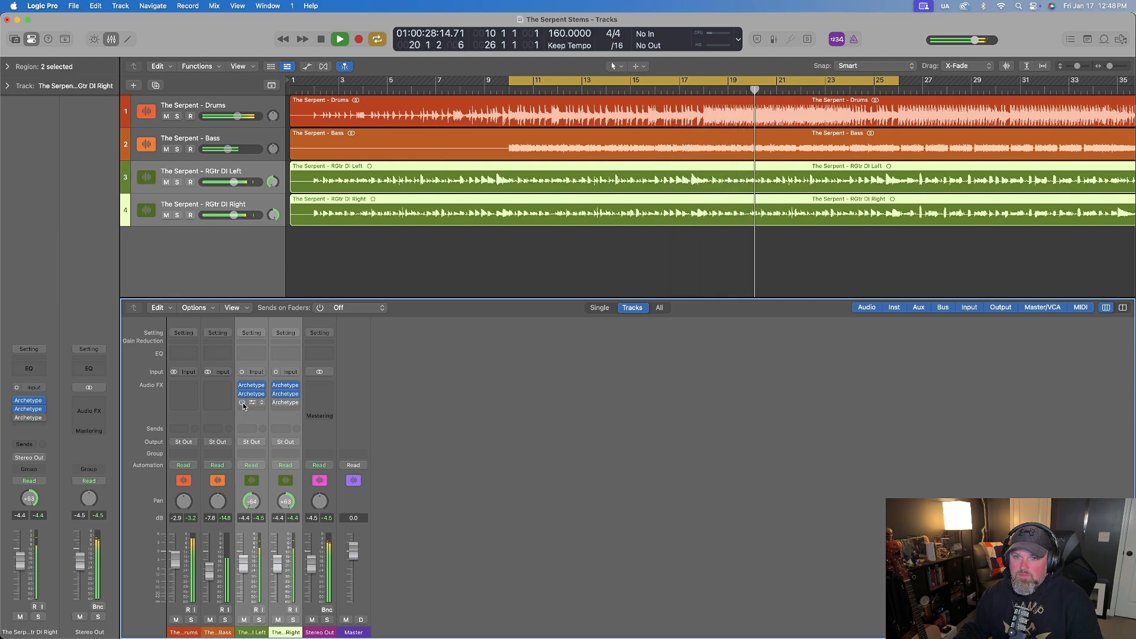
{"action": "left_click", "coordinate": [243, 404]}
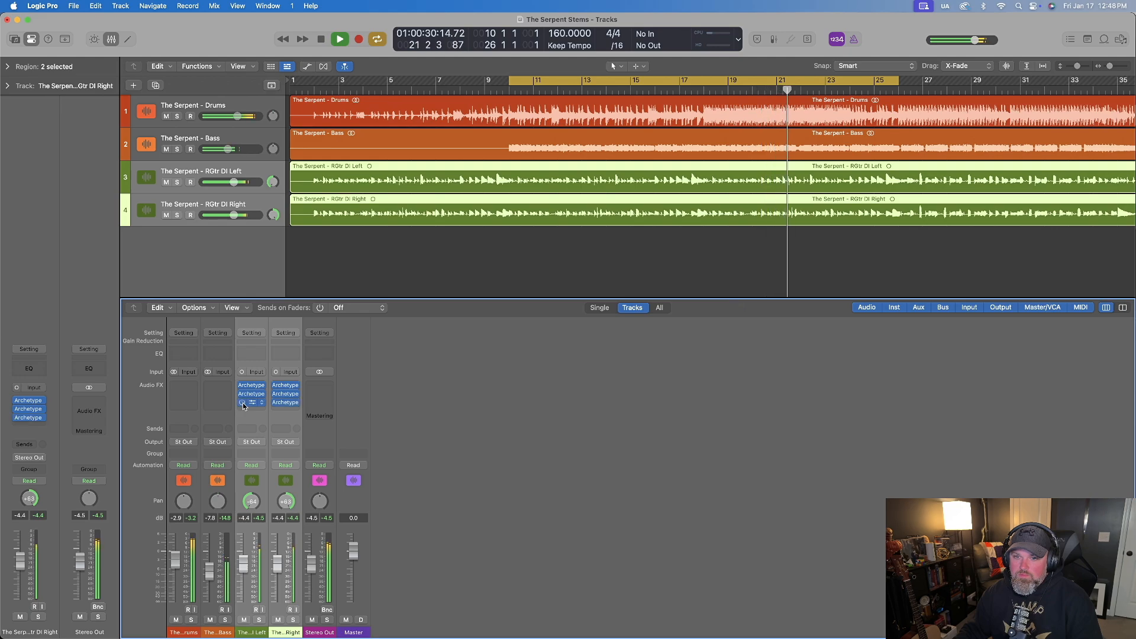
{"action": "key", "text": "space"}
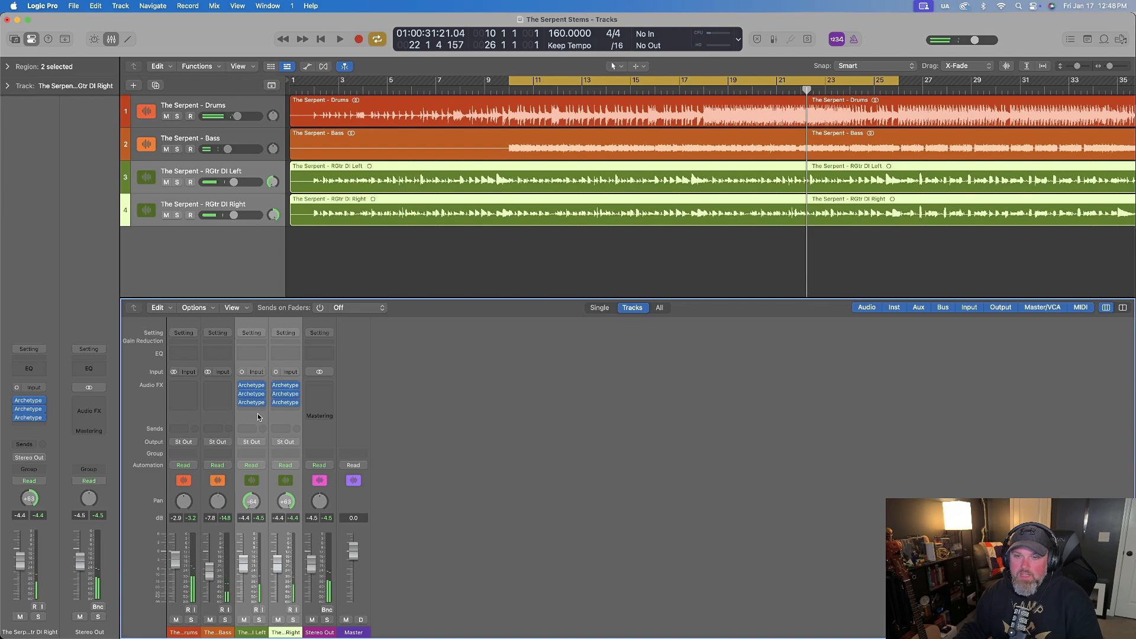
{"action": "left_click", "coordinate": [257, 413]}
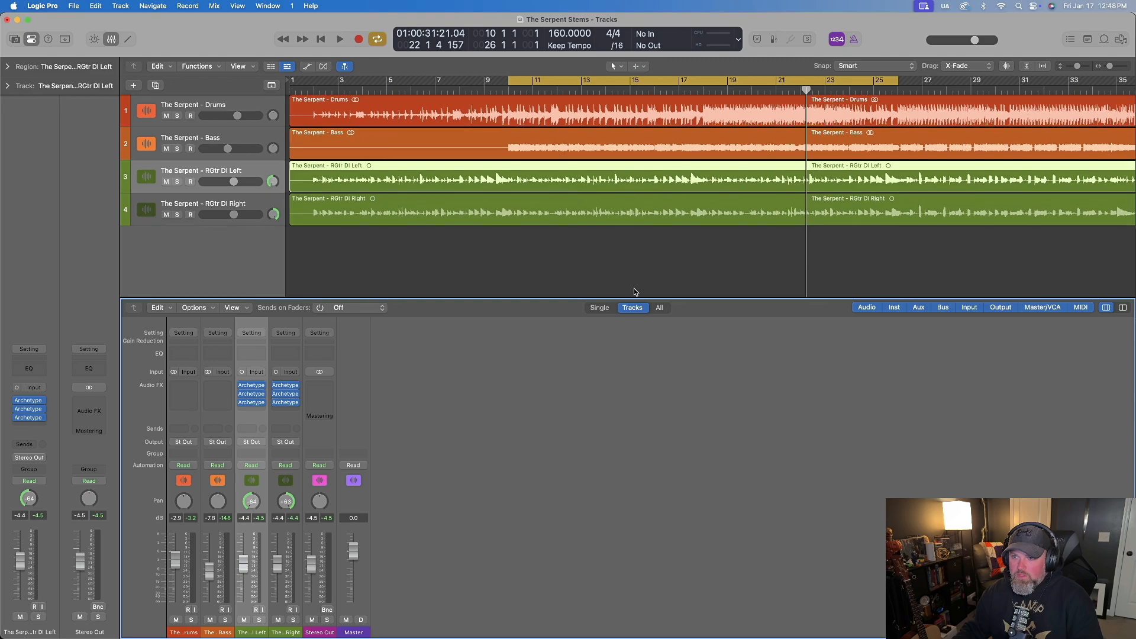
{"action": "key", "text": "c"}
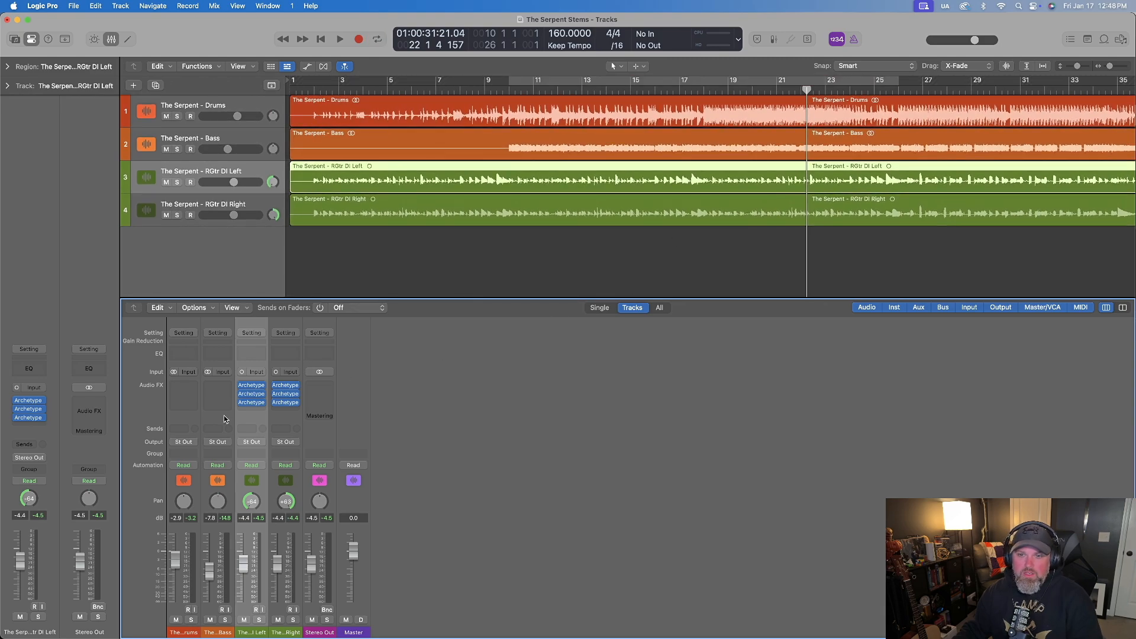
Check the first Archetype Nolly X's pedals on RGtr DI Left, and insert Fortin Nameless Suite X ahead of it.
{"action": "left_click", "coordinate": [258, 396]}
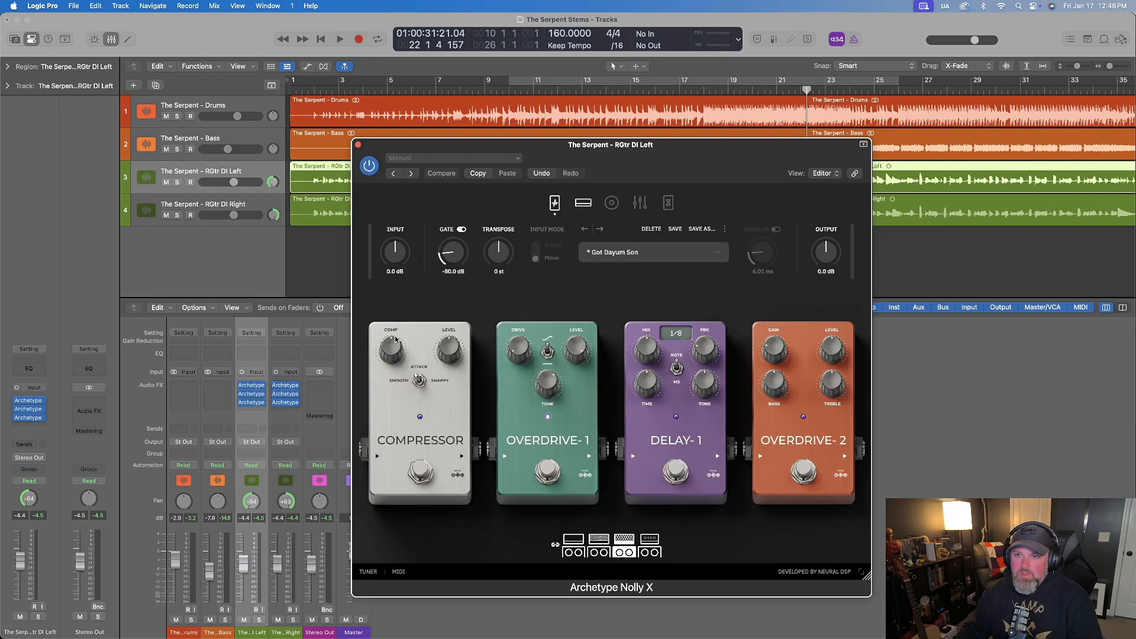
{"action": "left_click", "coordinate": [358, 145]}
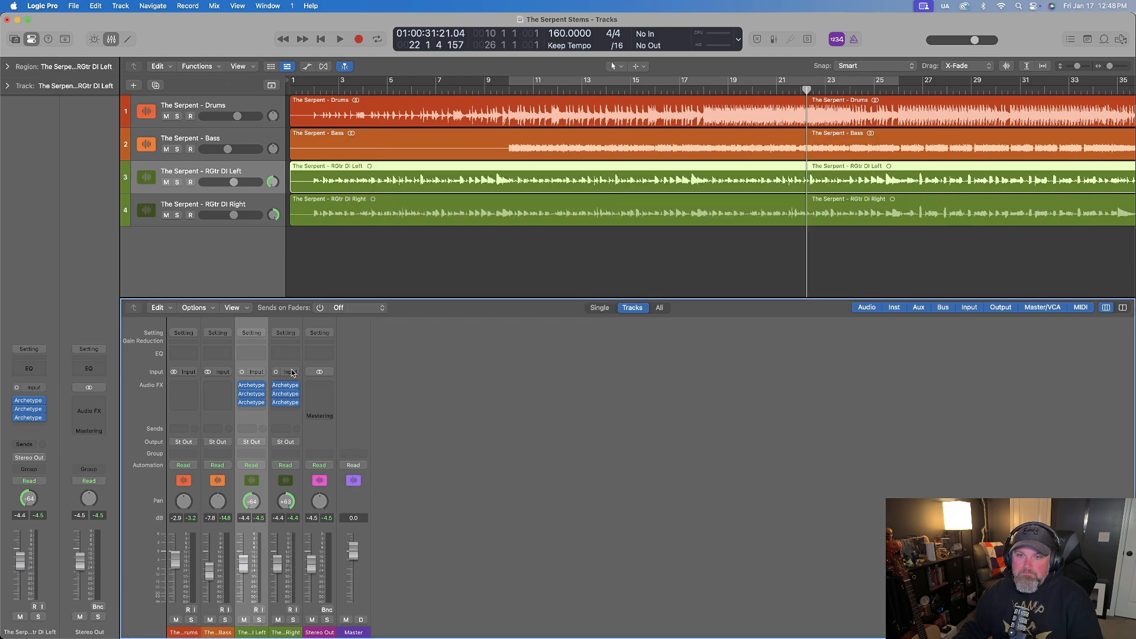
{"action": "left_click", "coordinate": [261, 385]}
{"action": "type", "text": "fortin"}
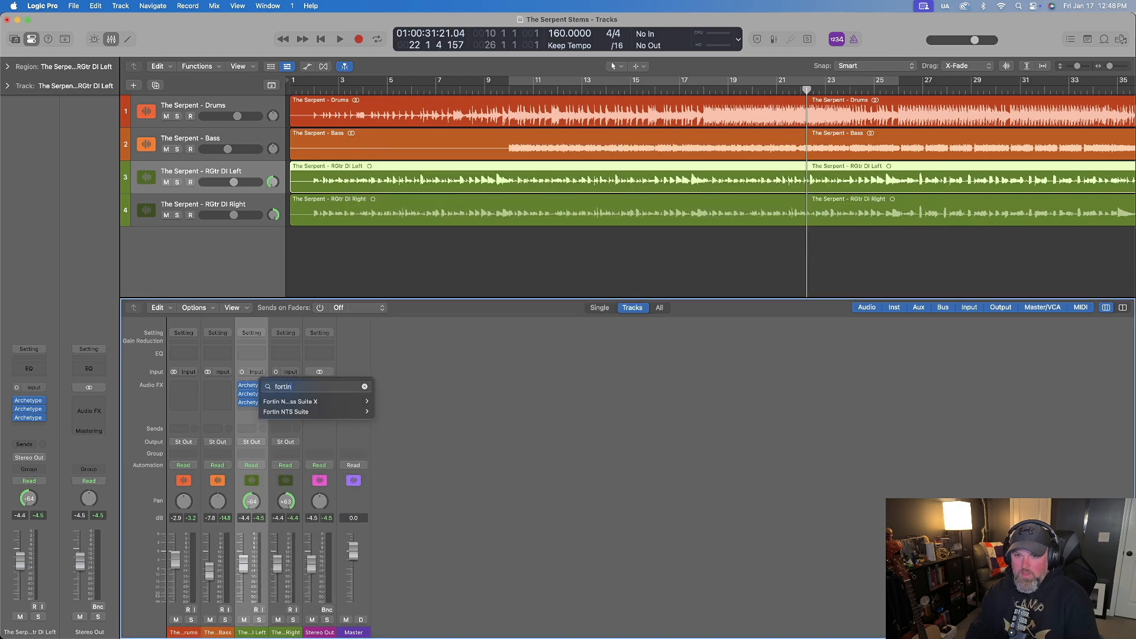
{"action": "mouse_move", "coordinate": [355, 401]}
{"action": "left_click", "coordinate": [389, 403]}
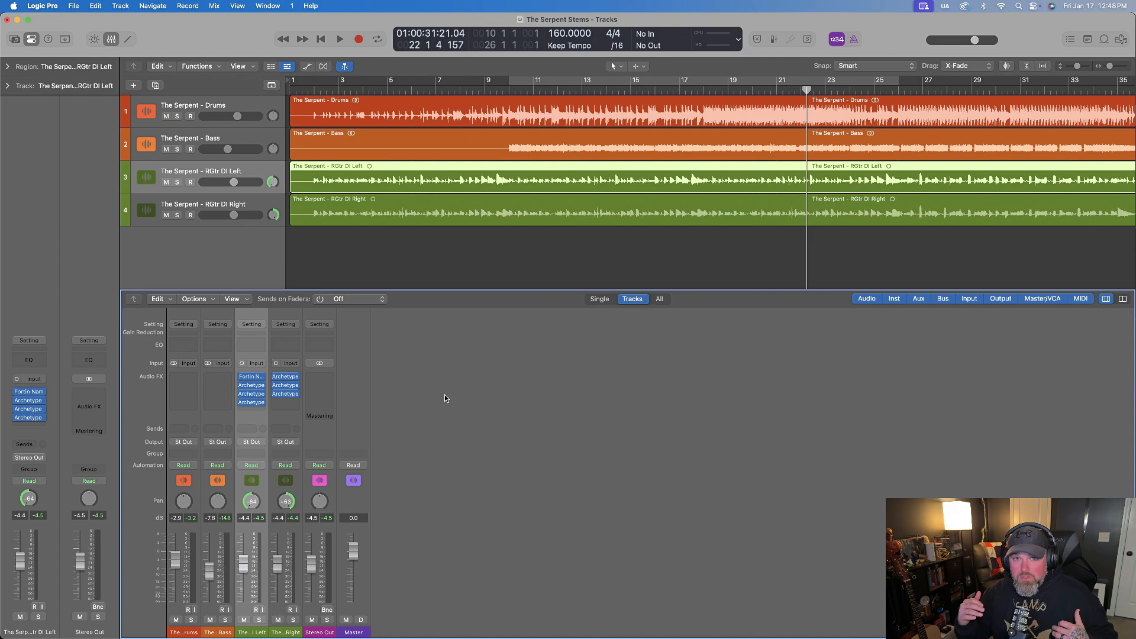
Set Fortin Nameless Suite X on RGtr DI Left to pedals only, with Zuul on, Grind off and output at 0.0 dB.
{"action": "left_click", "coordinate": [254, 379]}
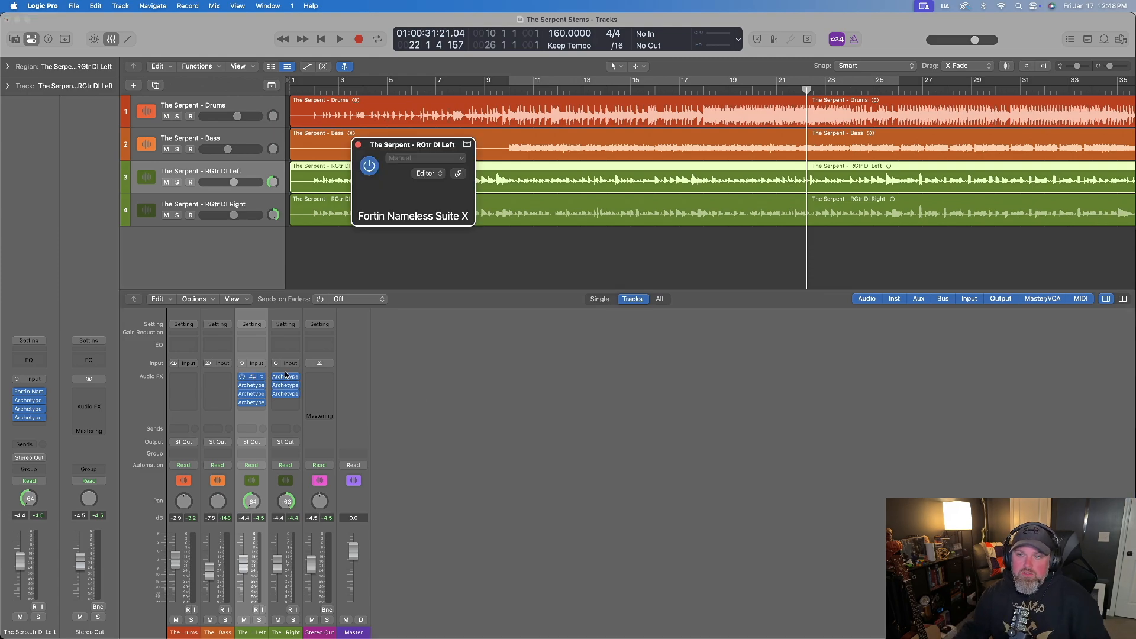
{"action": "left_click", "coordinate": [523, 199]}
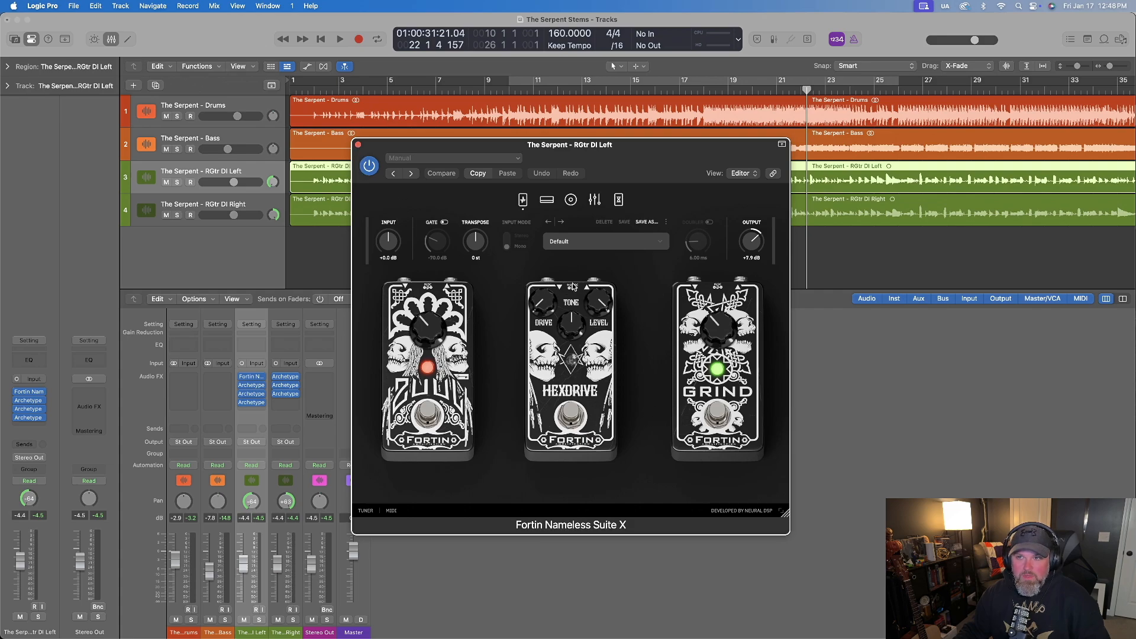
{"action": "left_click", "coordinate": [573, 328]}
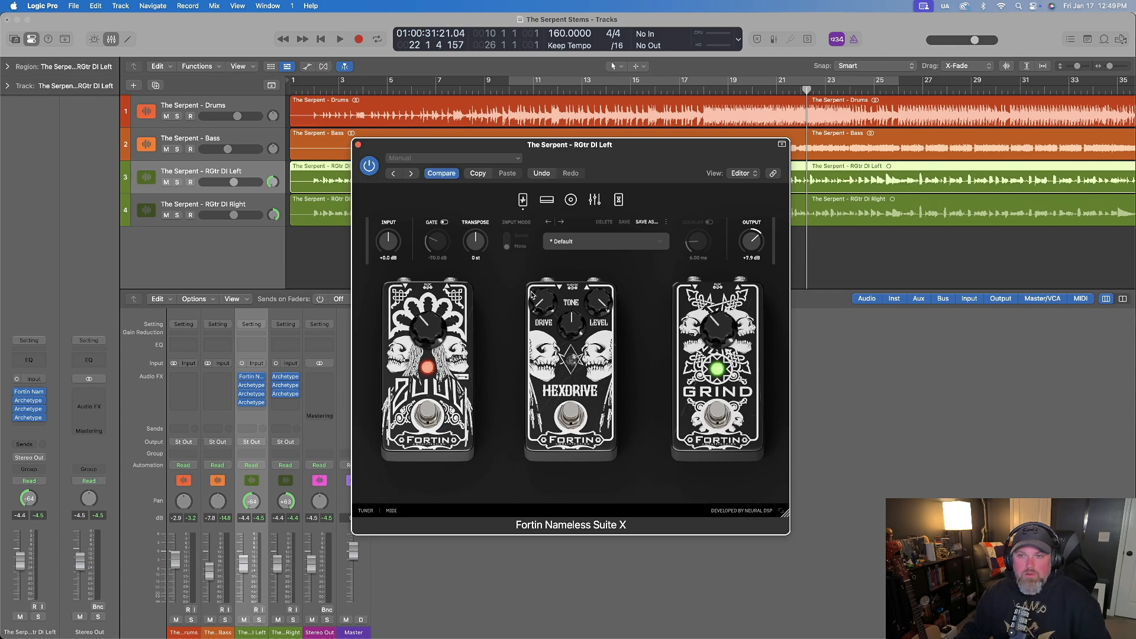
{"action": "left_click", "coordinate": [359, 145]}
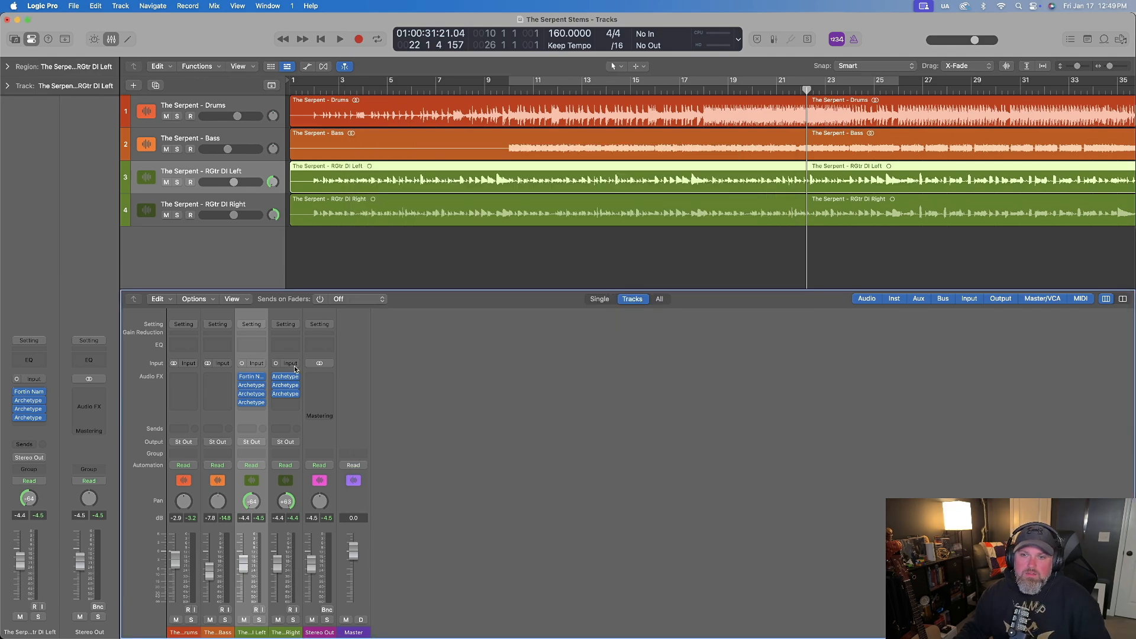
{"action": "left_click", "coordinate": [252, 377]}
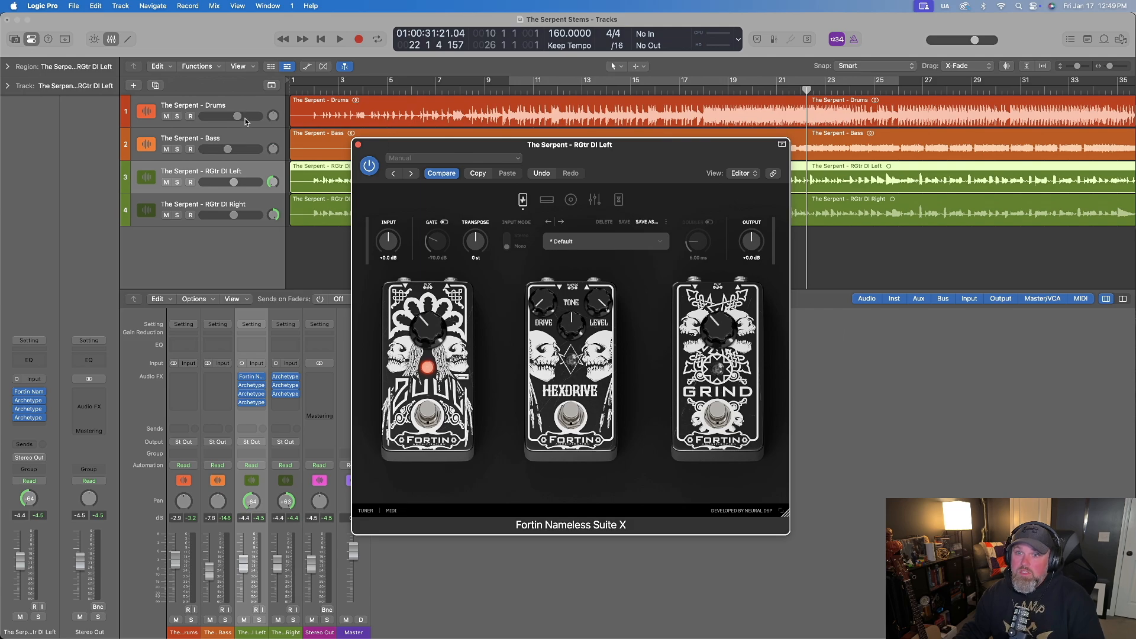
Copy Fortin Nameless Suite X to the first effect slot on RGtr DI Right and check its settings.
{"action": "left_click", "coordinate": [359, 145]}
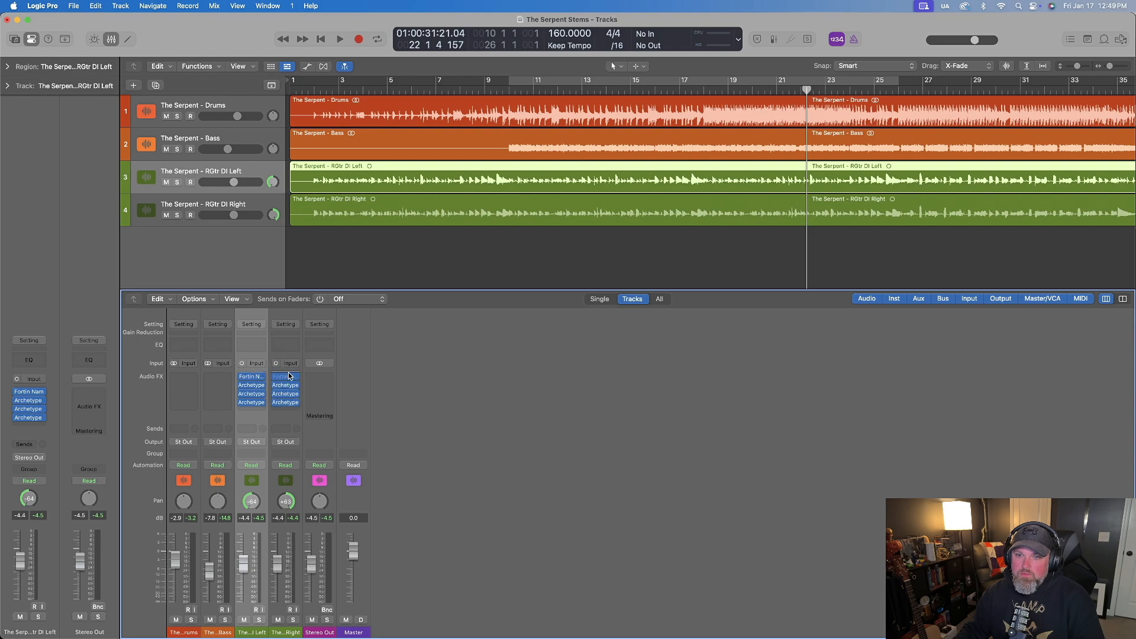
{"action": "left_click", "coordinate": [289, 377]}
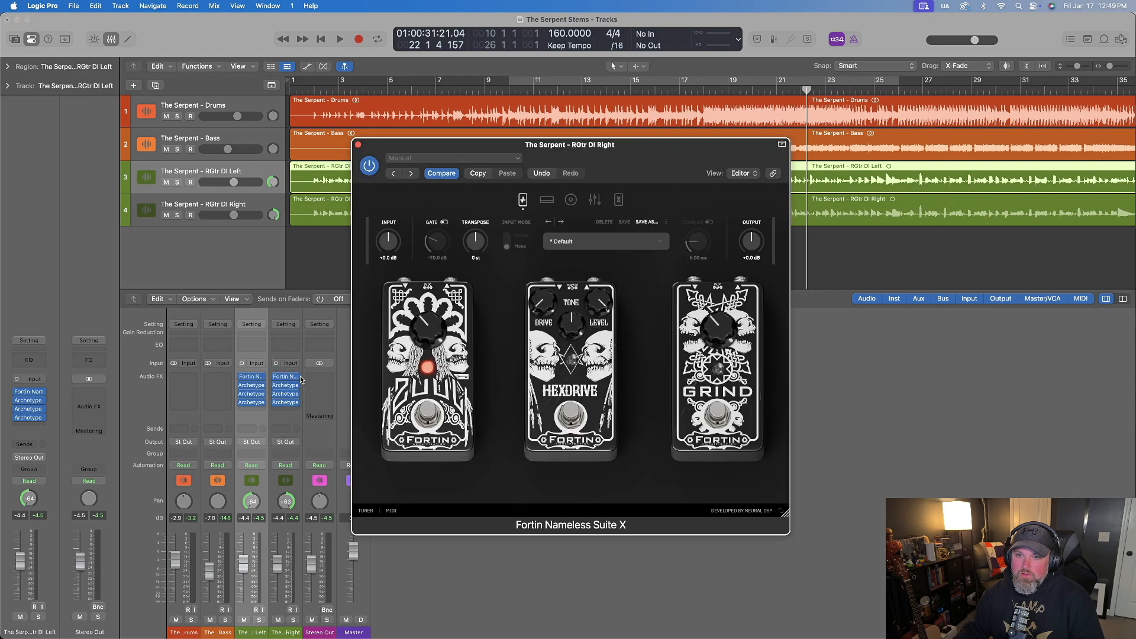
{"action": "left_click", "coordinate": [359, 145]}
Turn off the gate in the amp-stage Archetype Nolly X on both DI tracks and play the mix to hear it.
{"action": "left_click", "coordinate": [251, 385]}
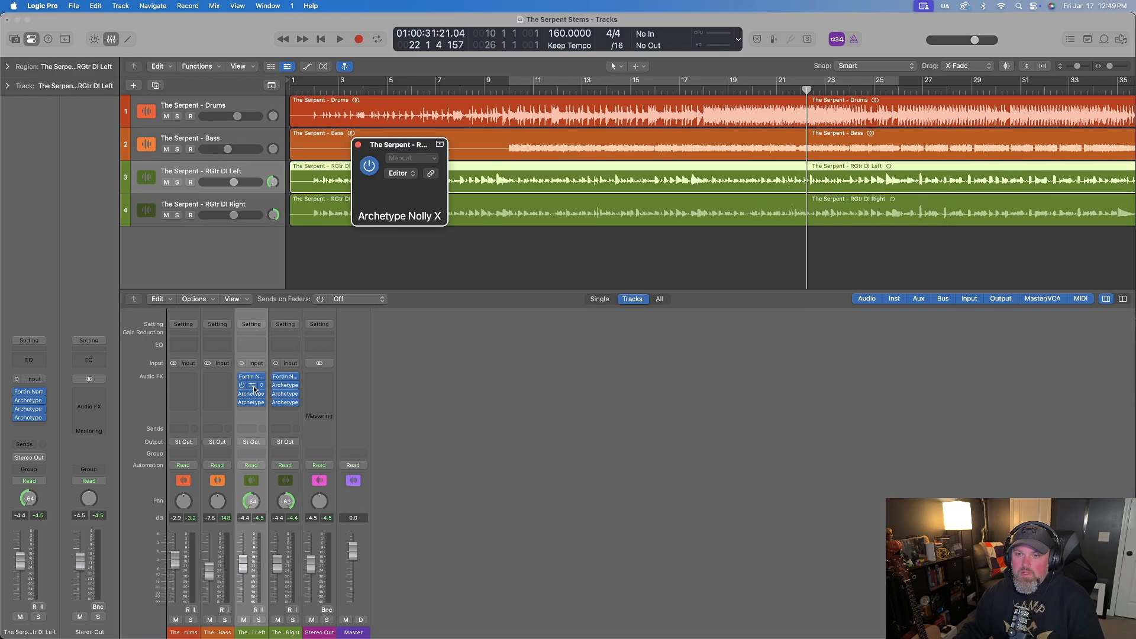
{"action": "left_click", "coordinate": [461, 230]}
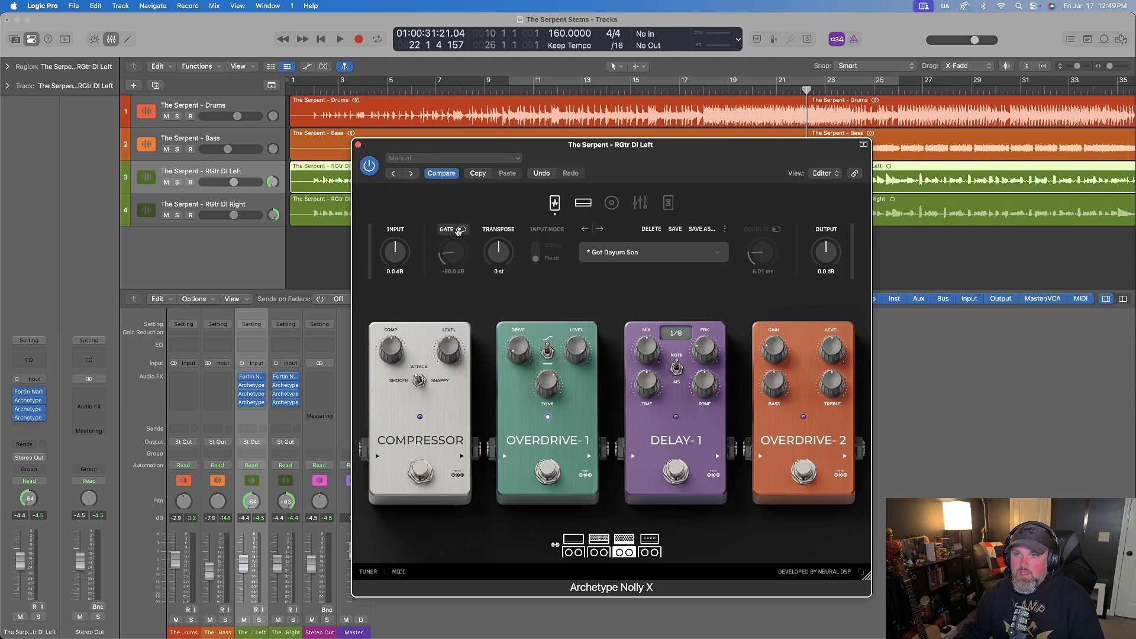
{"action": "left_click", "coordinate": [359, 145]}
{"action": "left_click", "coordinate": [286, 385]}
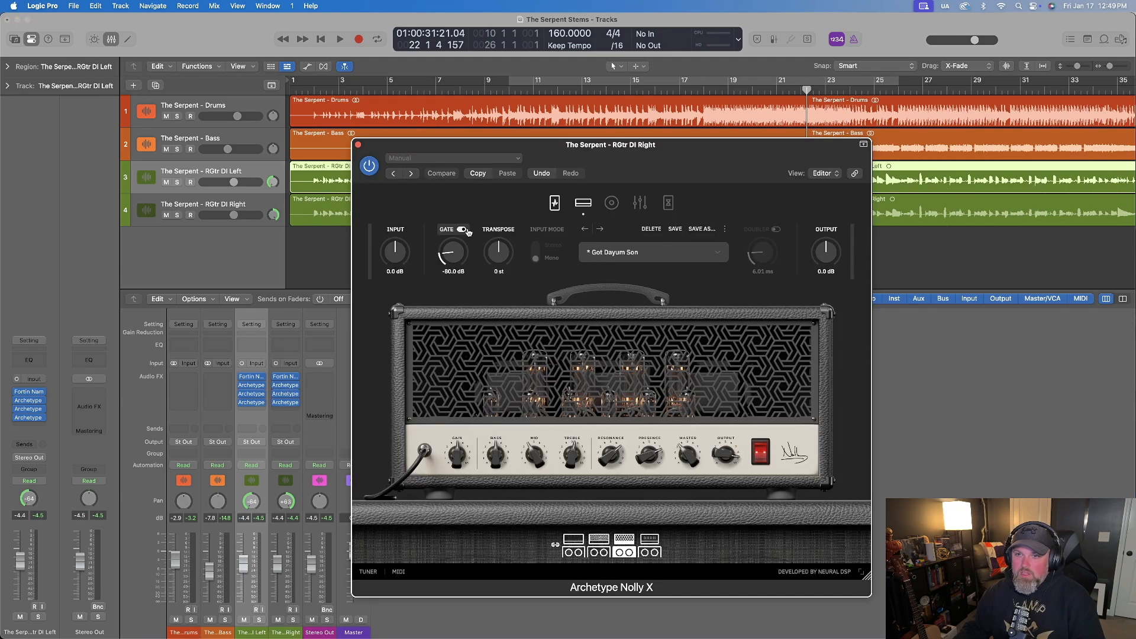
{"action": "left_click", "coordinate": [461, 229]}
{"action": "left_click", "coordinate": [358, 145]}
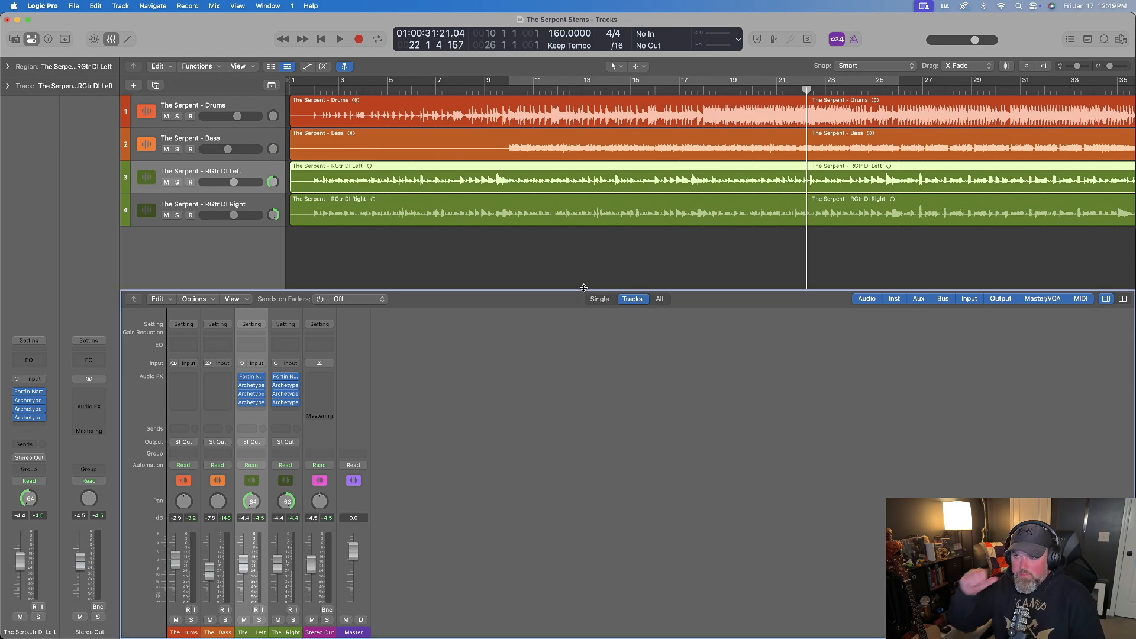
{"action": "key", "text": "space"}
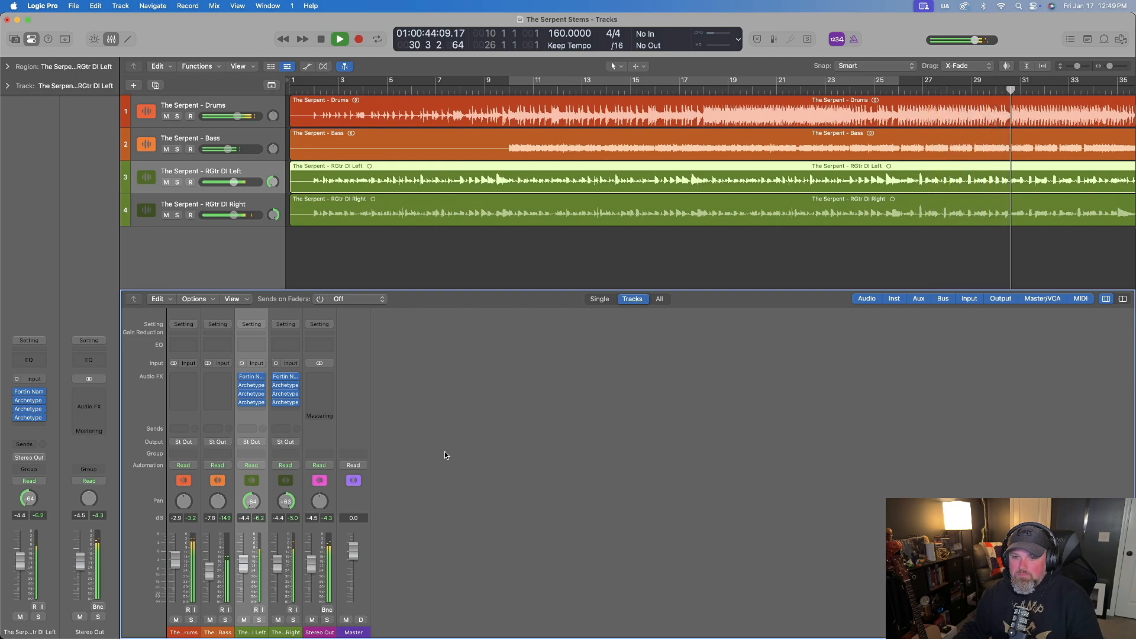
{"action": "key", "text": "space"}
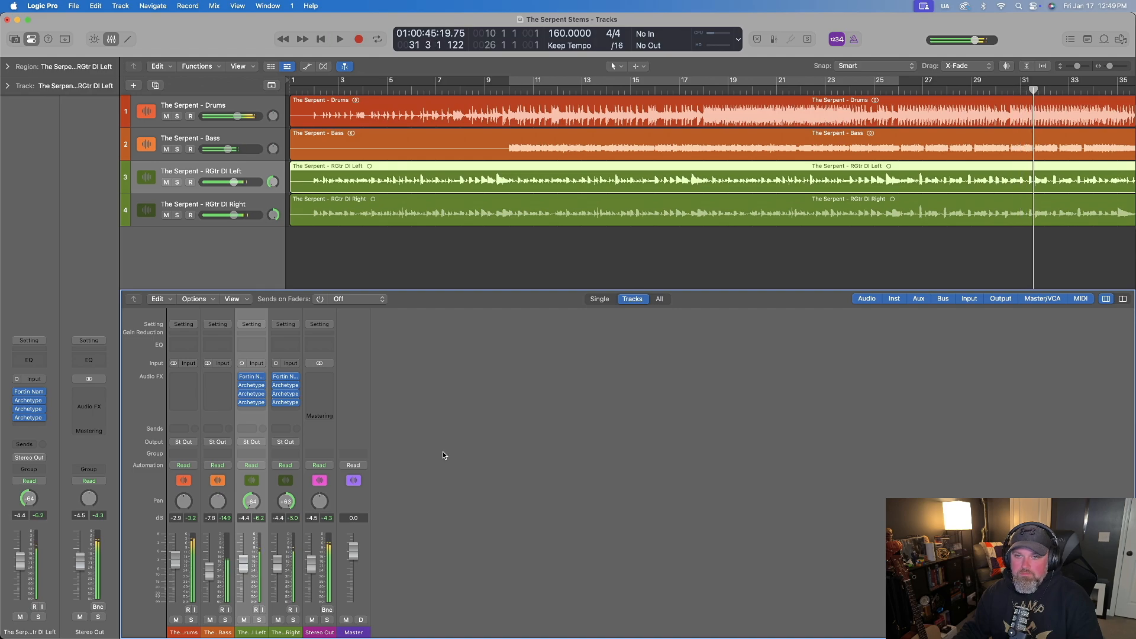
Turn off the Overdrive-1 pedal in the amp-stage Archetype Nolly X on RGtr DI Left and RGtr DI Right.
{"action": "left_click", "coordinate": [255, 386]}
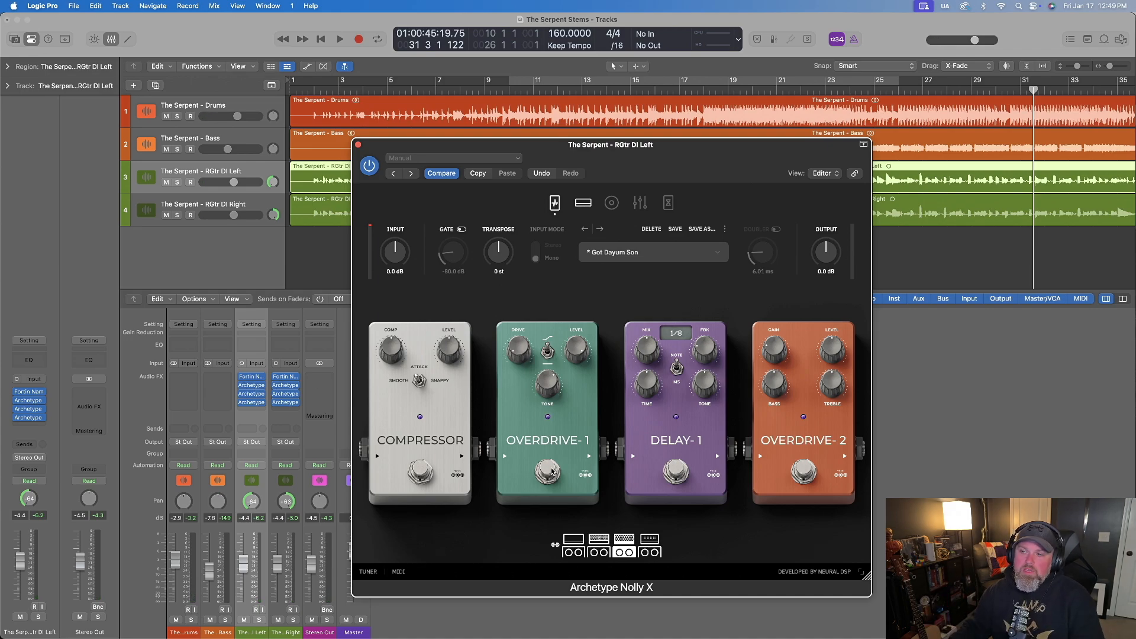
{"action": "left_click", "coordinate": [359, 146]}
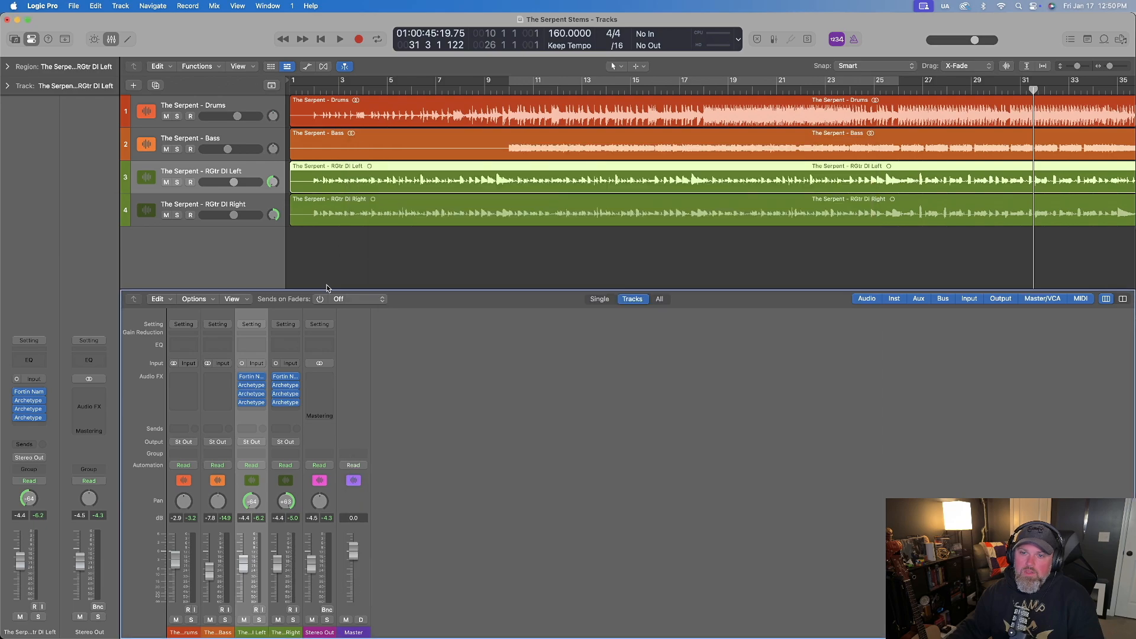
{"action": "left_click", "coordinate": [287, 386]}
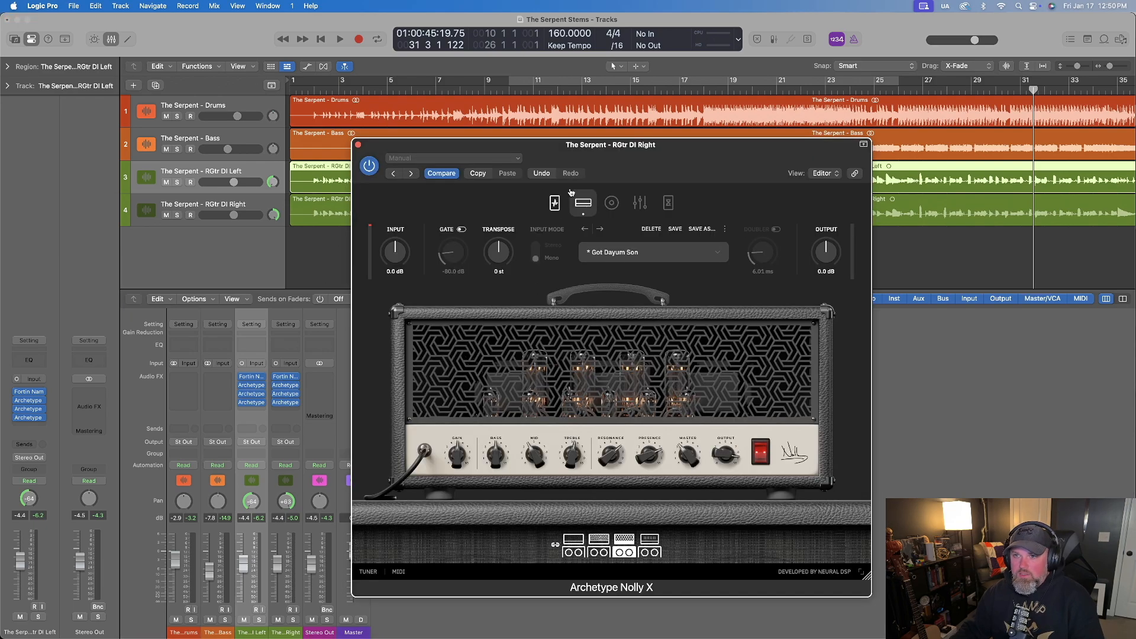
{"action": "left_click", "coordinate": [555, 202]}
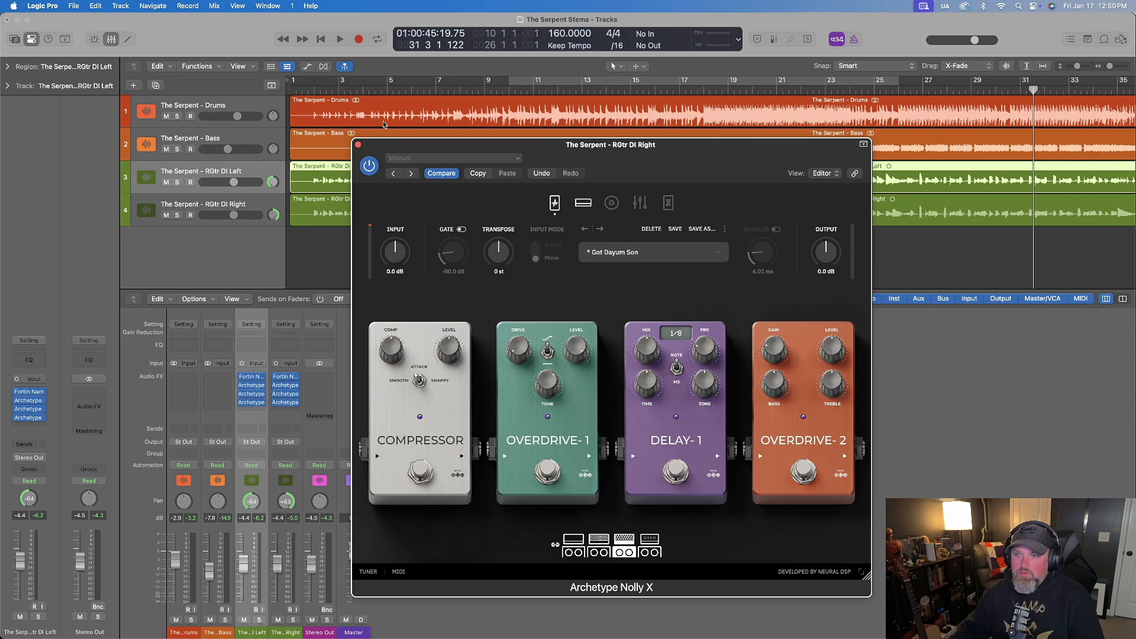
{"action": "left_click", "coordinate": [358, 145]}
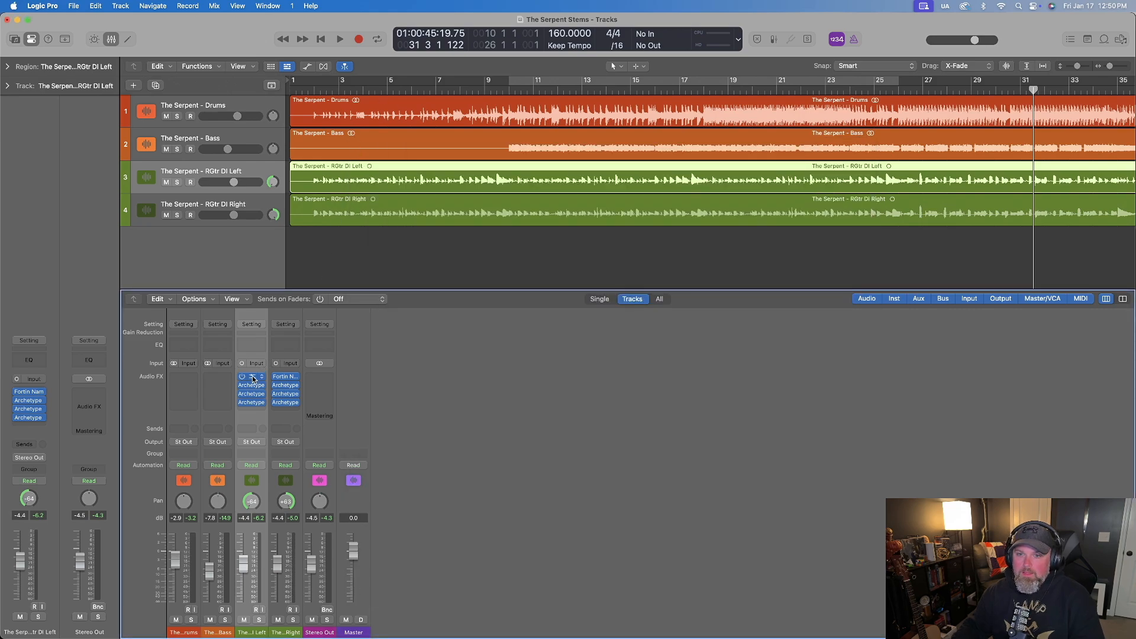
Turn on the Grind pedal in Fortin Nameless Suite X on both DI tracks and play the mix.
{"action": "left_click", "coordinate": [253, 378]}
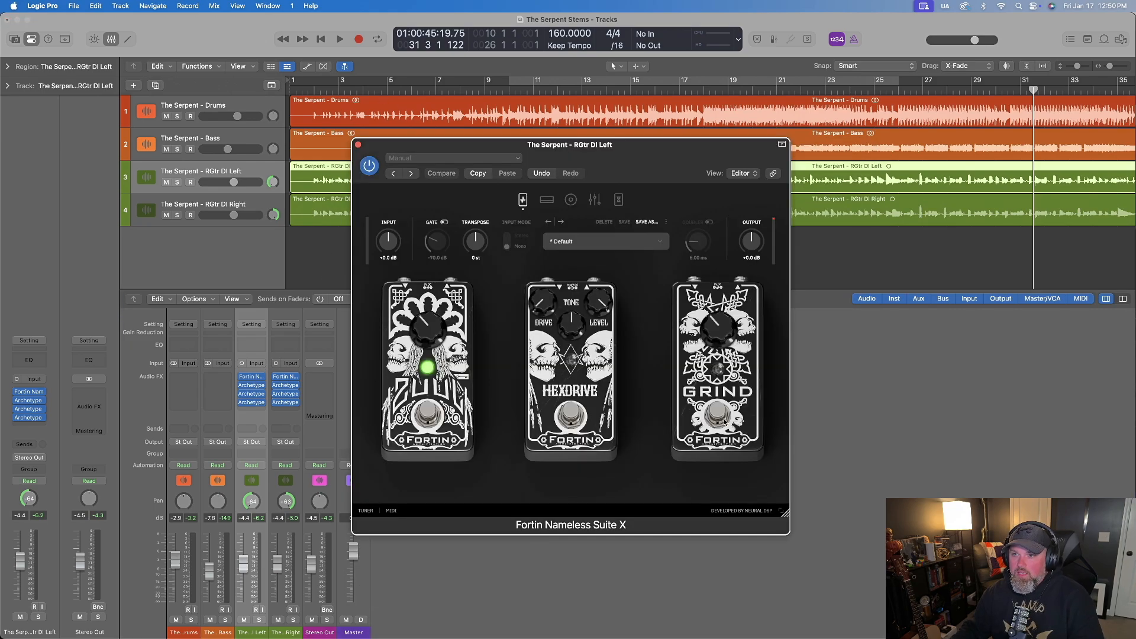
{"action": "left_click", "coordinate": [722, 420]}
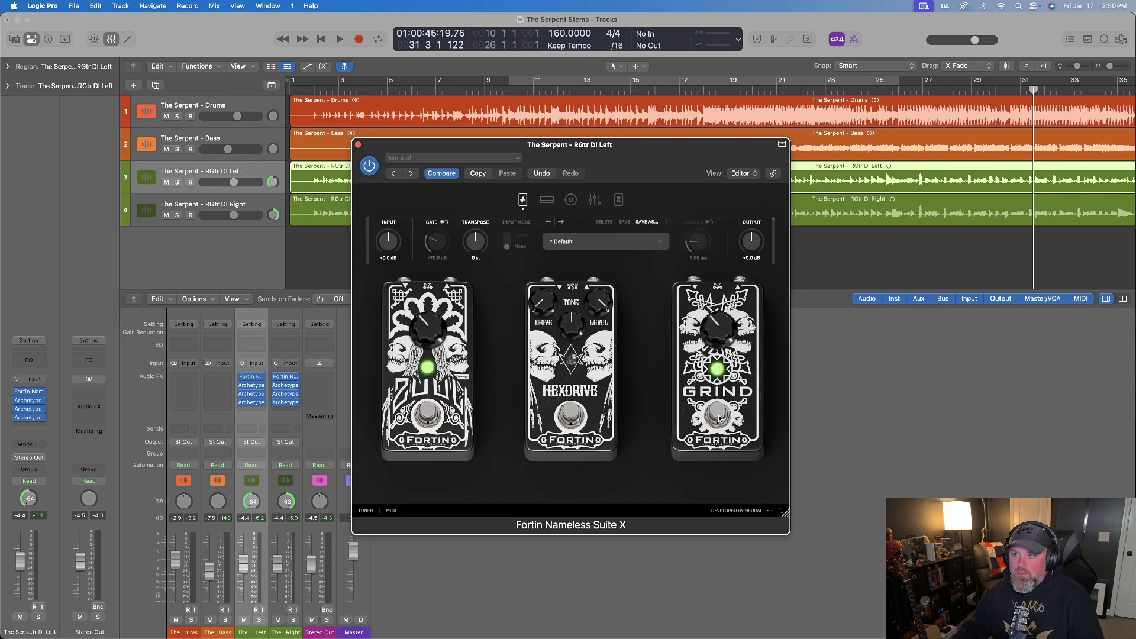
{"action": "left_click", "coordinate": [359, 146]}
{"action": "left_click", "coordinate": [289, 378]}
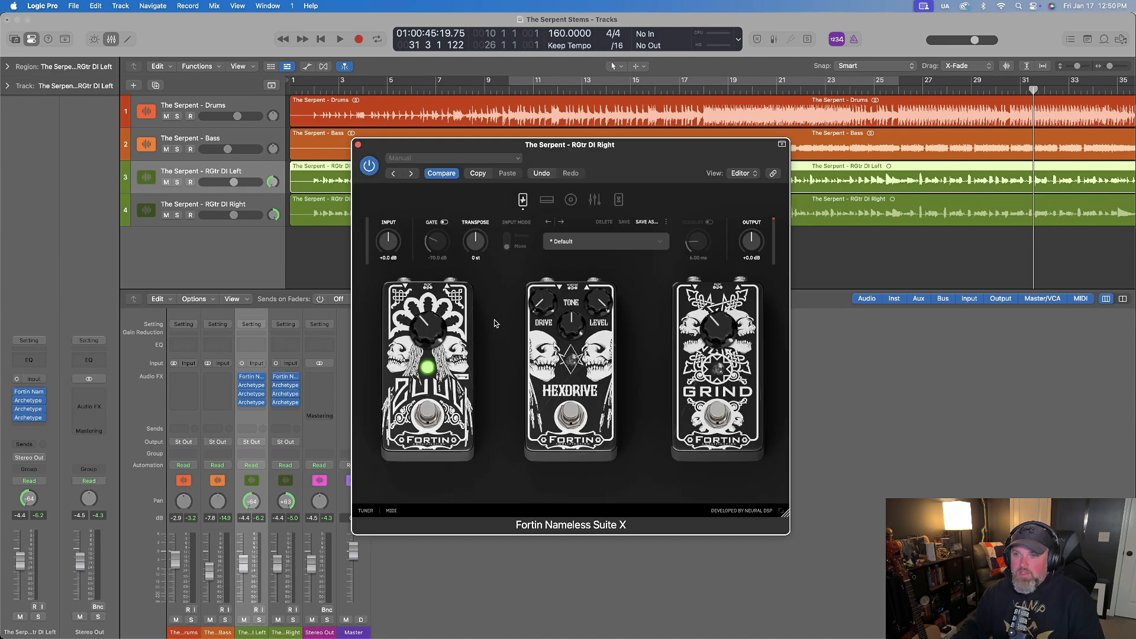
{"action": "key", "text": "space"}
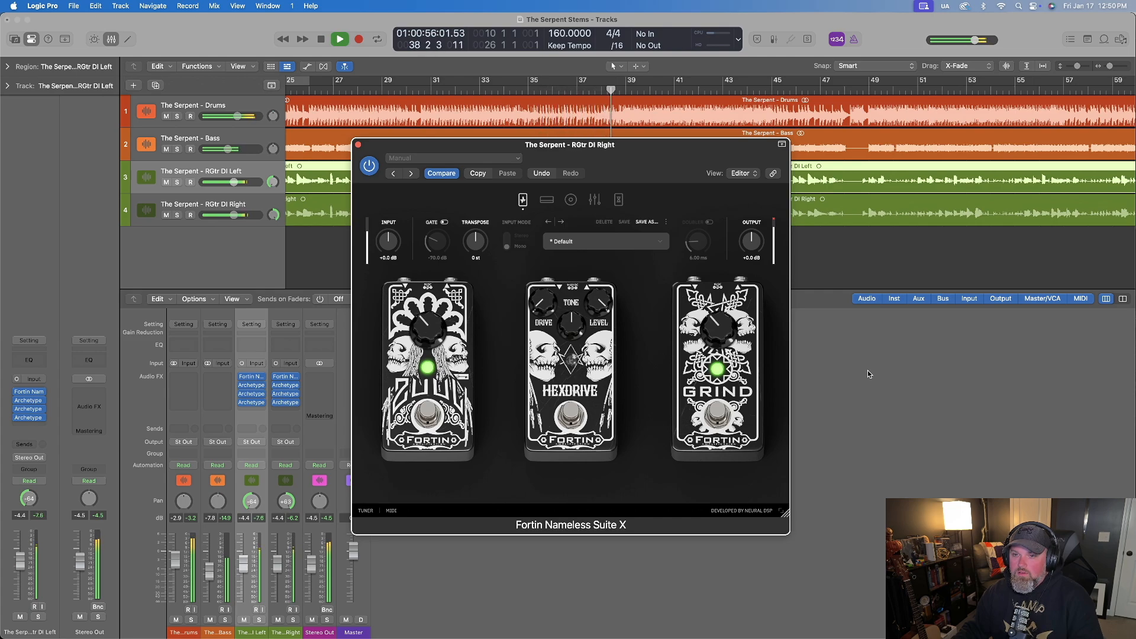
Stop playback and place the Fortin Nameless Suite X windows of RGtr DI Left and RGtr DI Right side by side.
{"action": "key", "text": "space"}
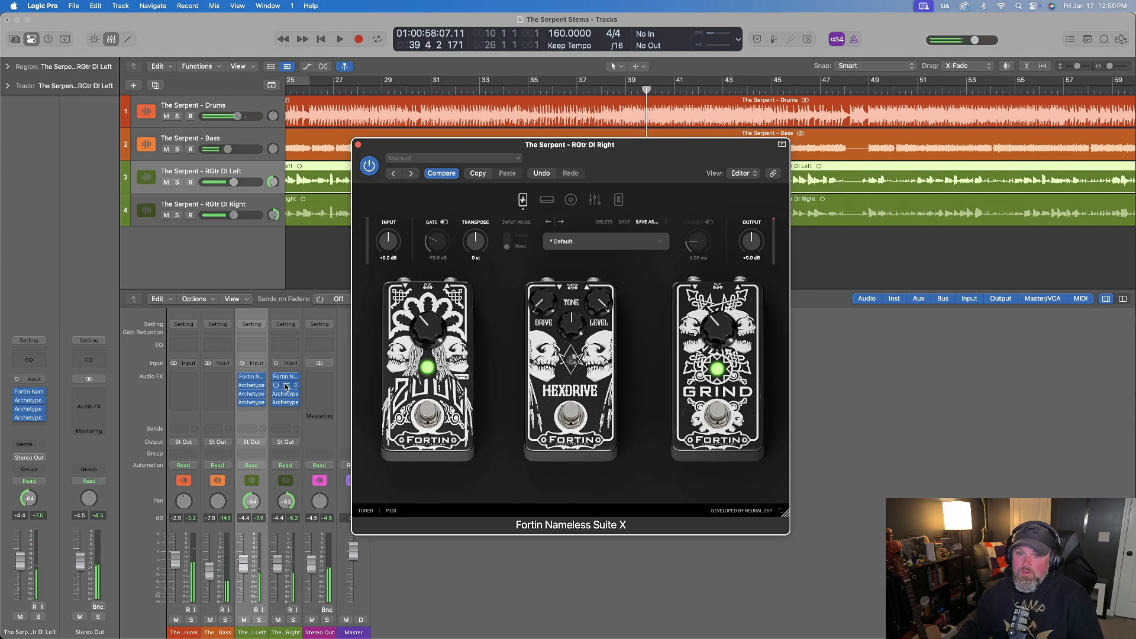
{"action": "left_click", "coordinate": [285, 379]}
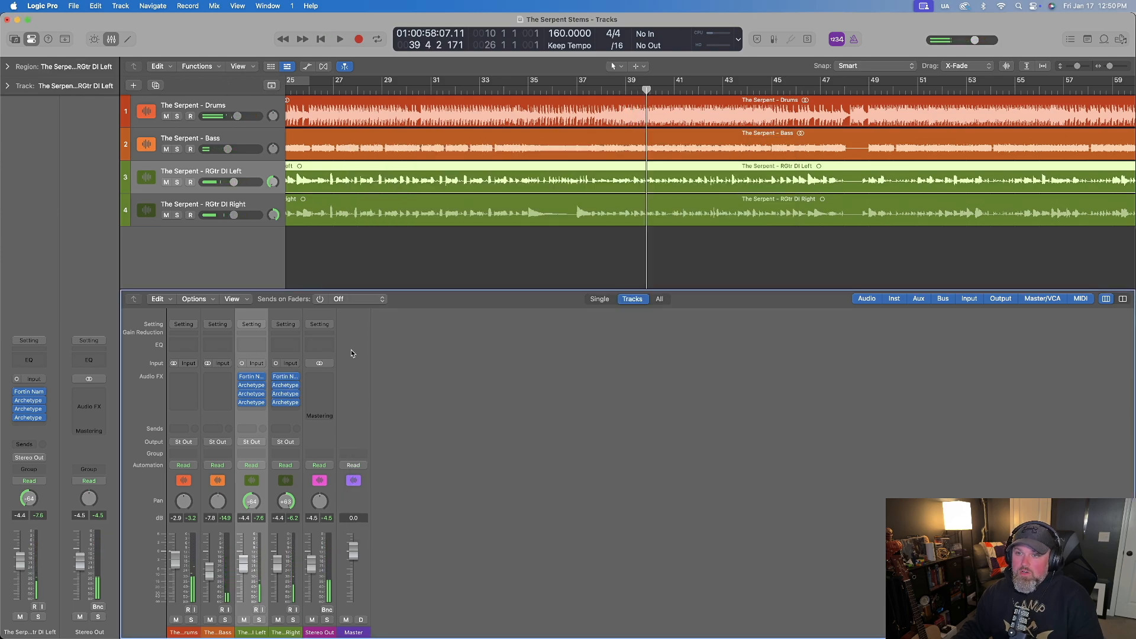
{"action": "left_click", "coordinate": [254, 379]}
{"action": "left_click_drag", "start_coordinate": [614, 145], "coordinate": [884, 209]}
{"action": "left_click_drag", "start_coordinate": [671, 153], "coordinate": [495, 220]}
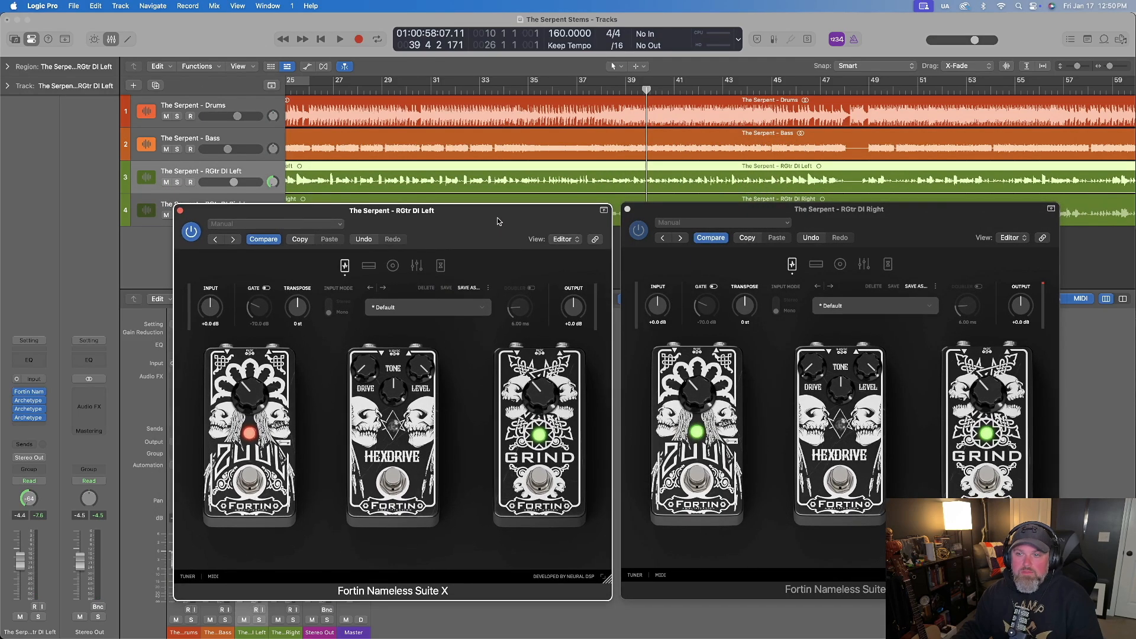
Play the mix and swap the Grind pedal for the Hexdrive pedal in Fortin Nameless Suite X on both DI tracks.
{"action": "key", "text": "space"}
{"action": "left_click", "coordinate": [879, 477]}
{"action": "left_click", "coordinate": [839, 477]}
{"action": "left_click", "coordinate": [539, 476]}
{"action": "left_click", "coordinate": [394, 479]}
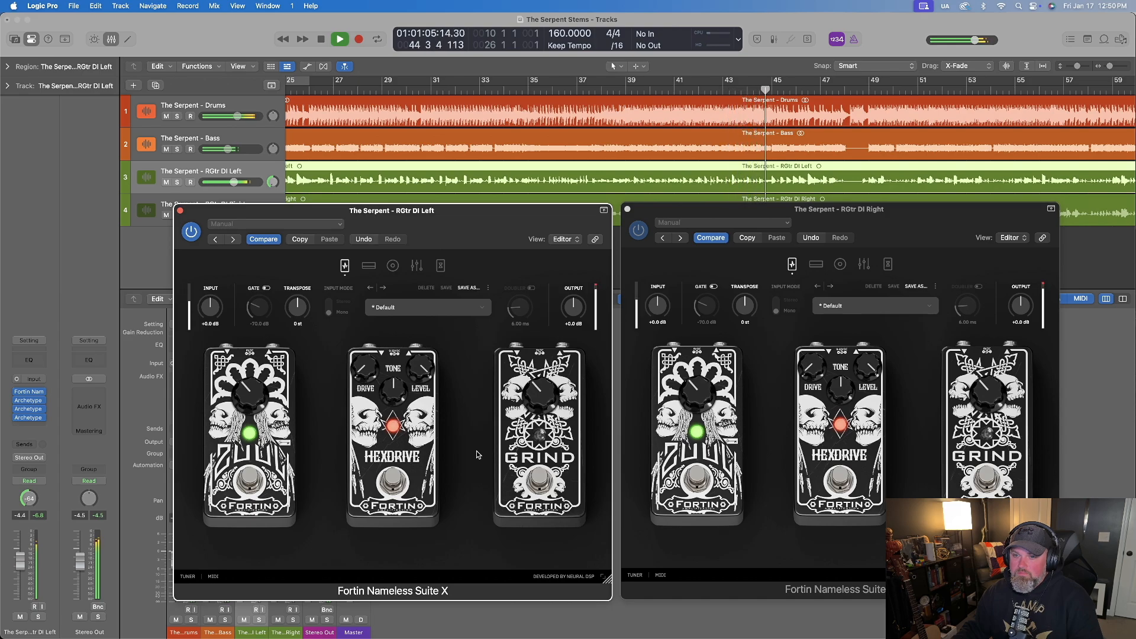
Try different Drive and Tone settings on the Hexdrive pedal of RGtr DI Left while the mix plays.
{"action": "left_click", "coordinate": [391, 479]}
{"action": "left_click", "coordinate": [391, 479]}
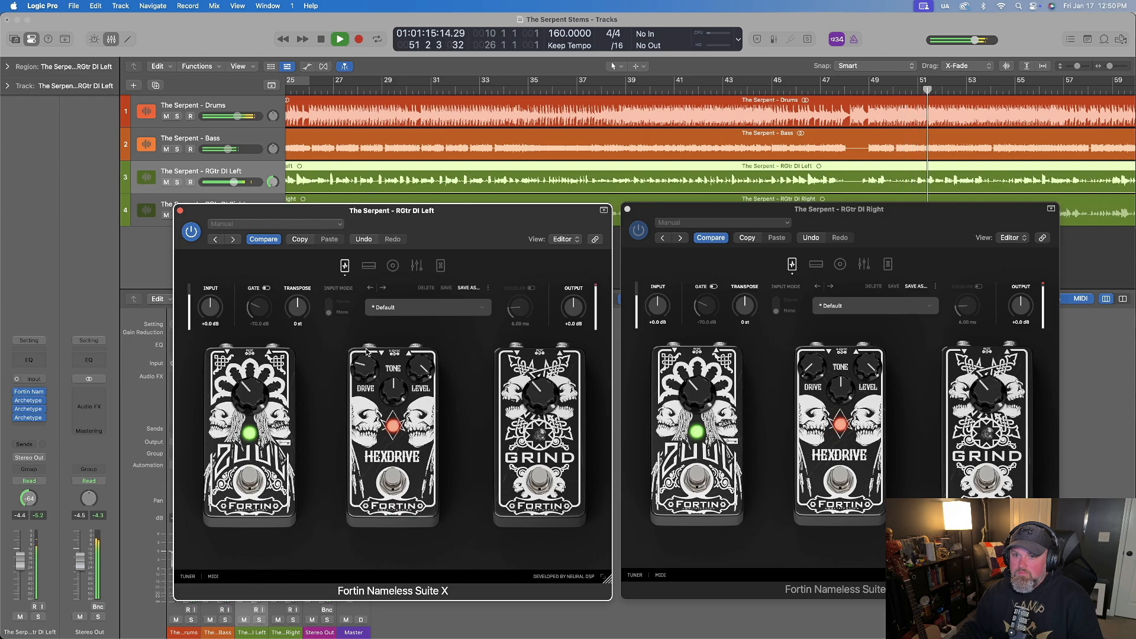
{"action": "left_click", "coordinate": [812, 366]}
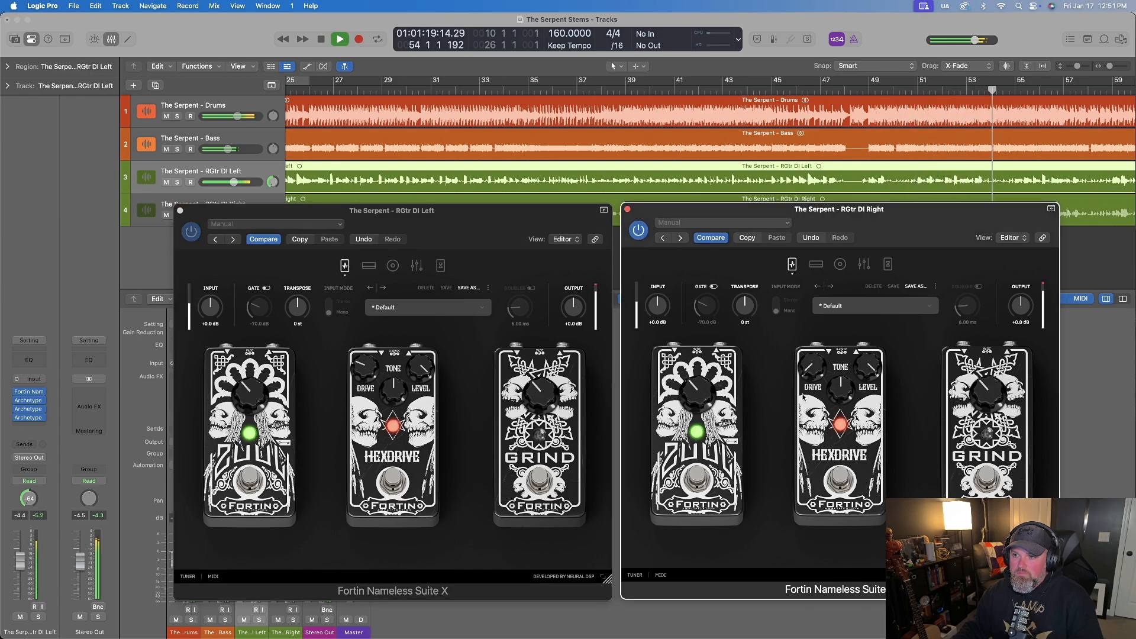
{"action": "left_click", "coordinate": [358, 367]}
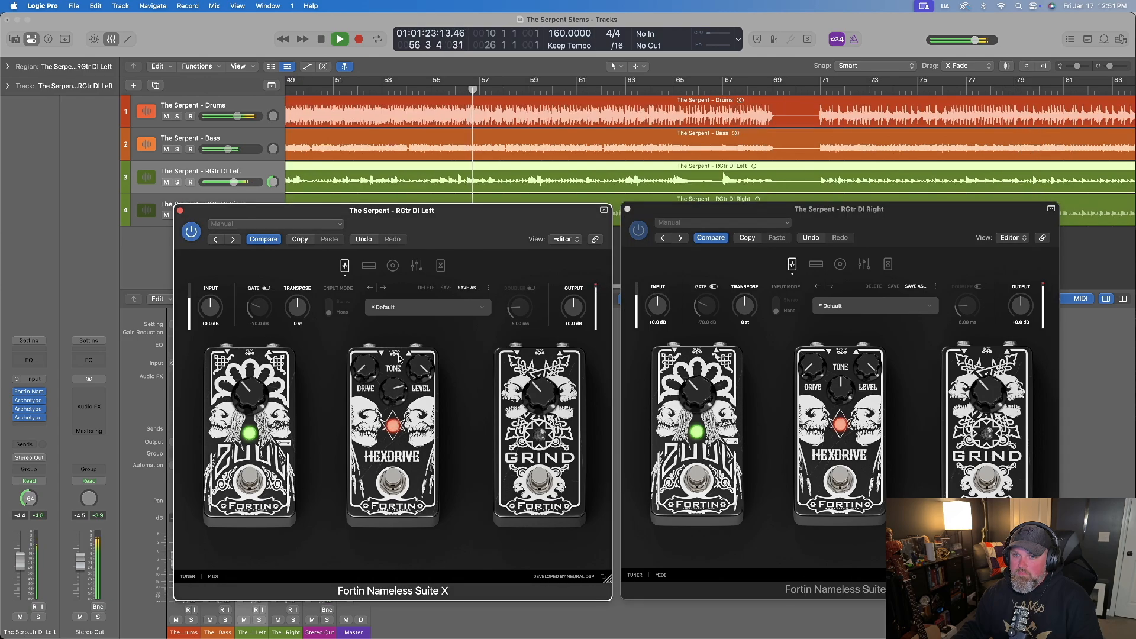
{"action": "left_click", "coordinate": [864, 381]}
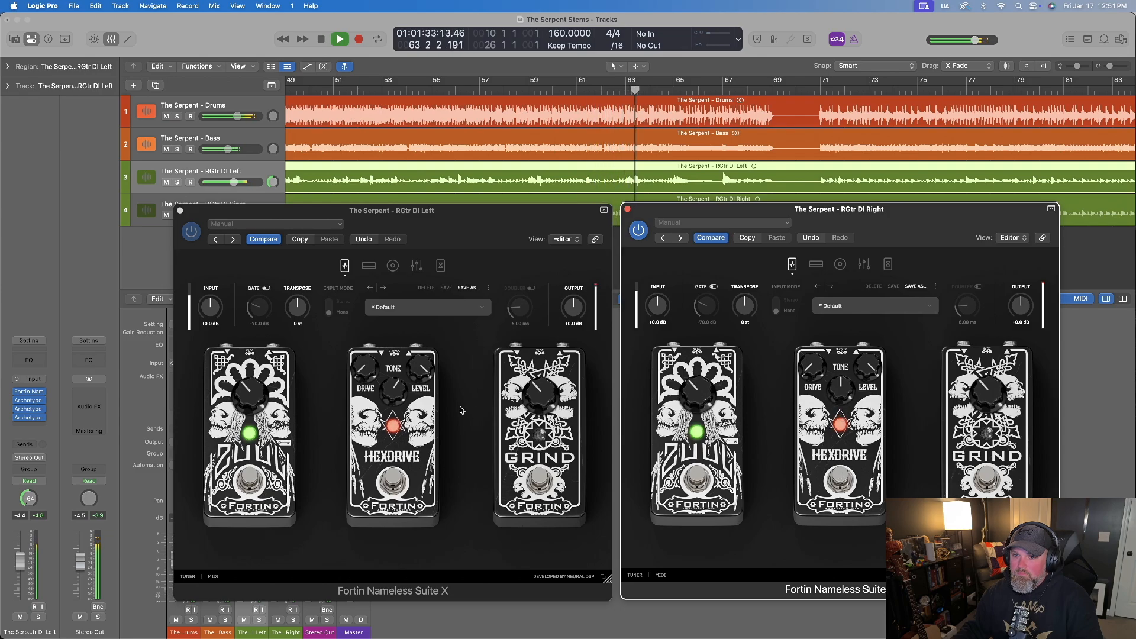
Compare the two pedals by switching both DI tracks to Grind and back to Hexdrive during playback, and stop the playback.
{"action": "left_click", "coordinate": [392, 480]}
{"action": "left_click", "coordinate": [543, 479]}
{"action": "left_click", "coordinate": [840, 478]}
{"action": "left_click", "coordinate": [987, 479]}
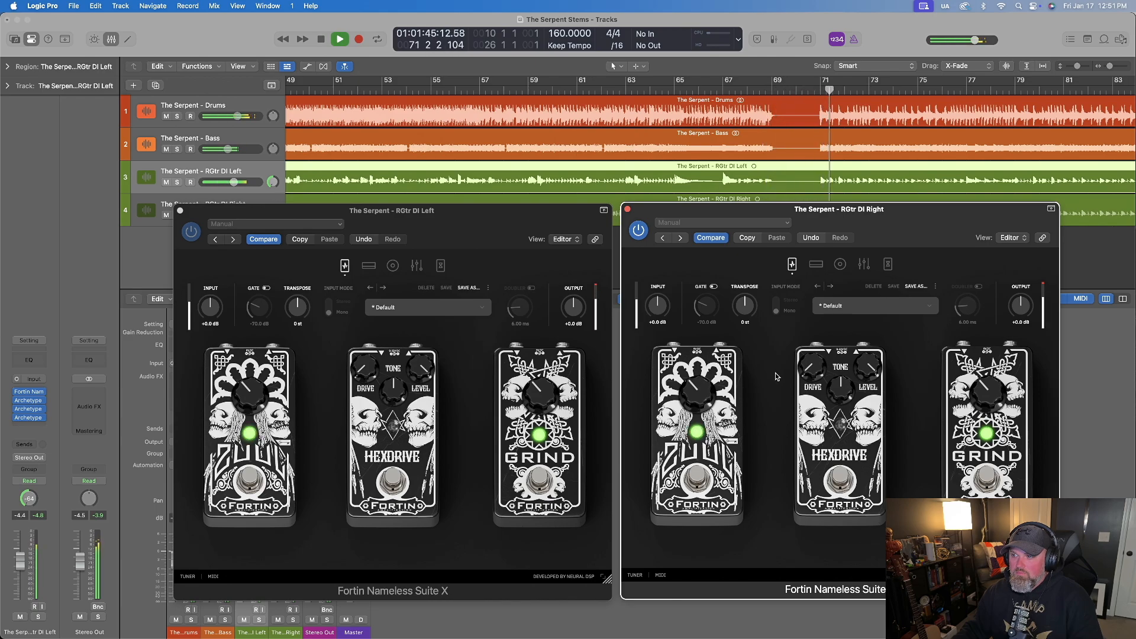
{"action": "left_click", "coordinate": [842, 476]}
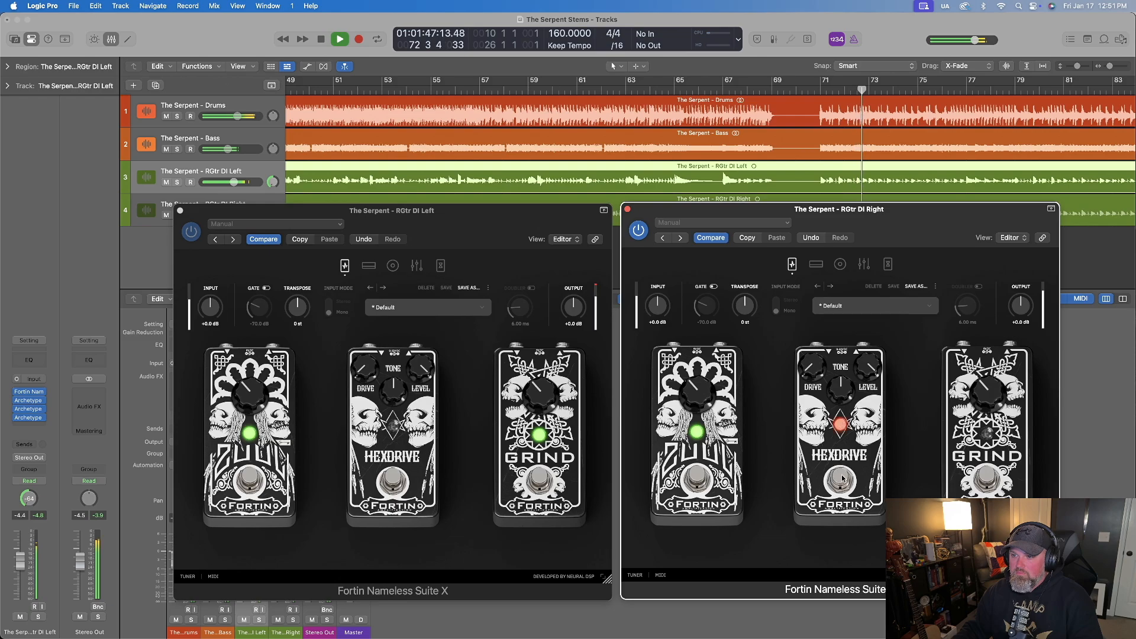
{"action": "left_click", "coordinate": [395, 485]}
{"action": "left_click", "coordinate": [396, 486]}
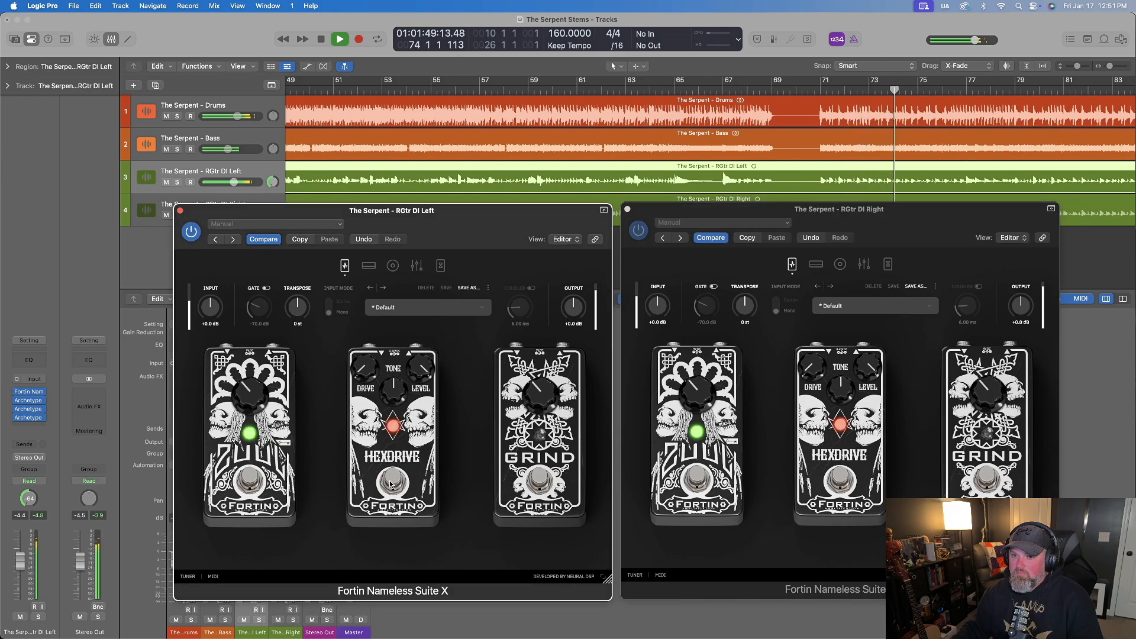
{"action": "key", "text": "space"}
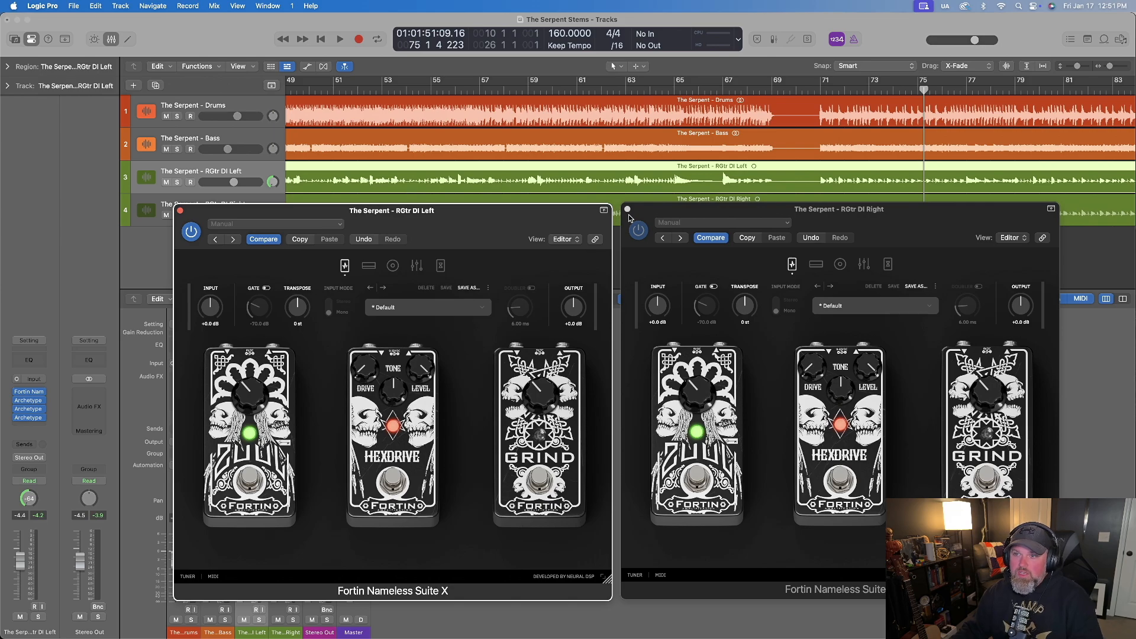
Turn off the Hexdrive pedal on both DI tracks and close the two Fortin Nameless Suite X windows.
{"action": "left_click", "coordinate": [837, 478]}
{"action": "left_click", "coordinate": [394, 482]}
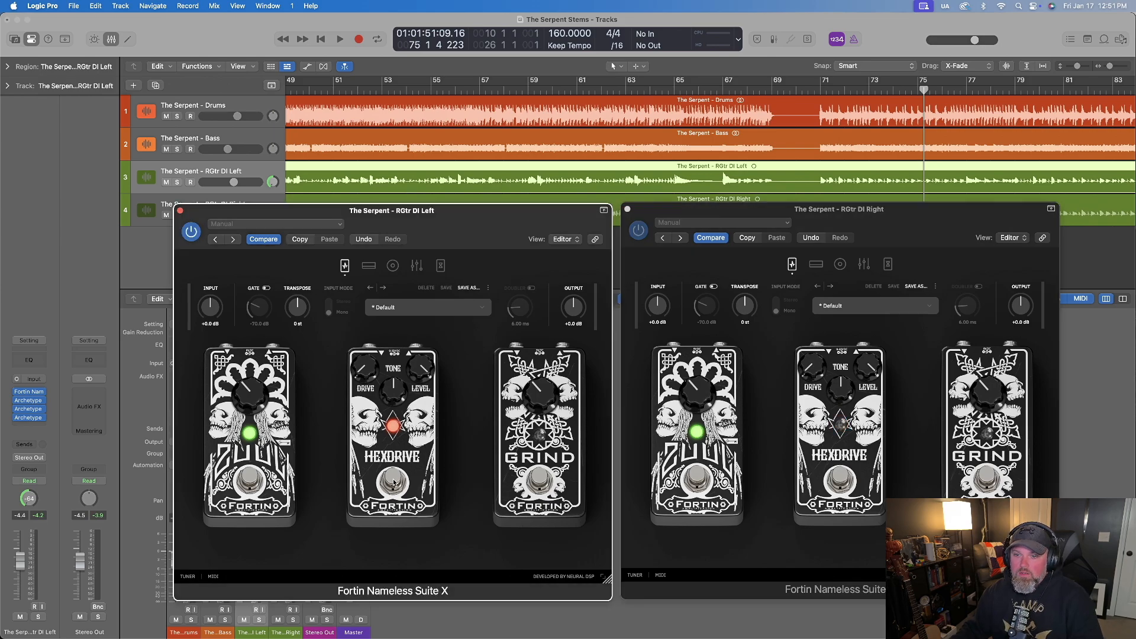
{"action": "left_click", "coordinate": [180, 210]}
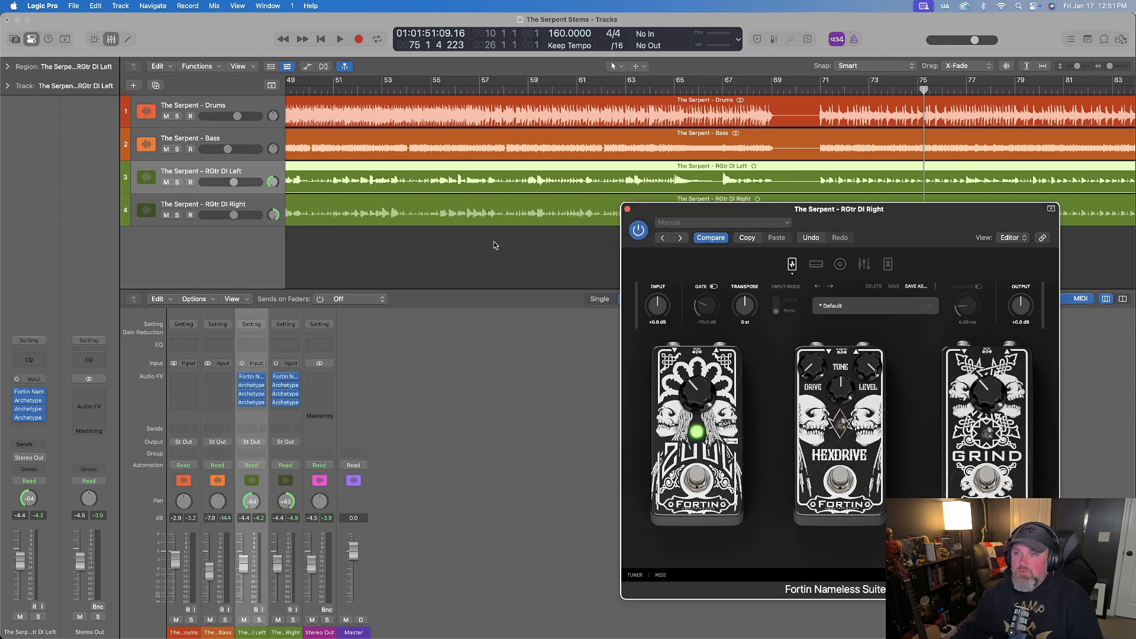
{"action": "left_click", "coordinate": [627, 209]}
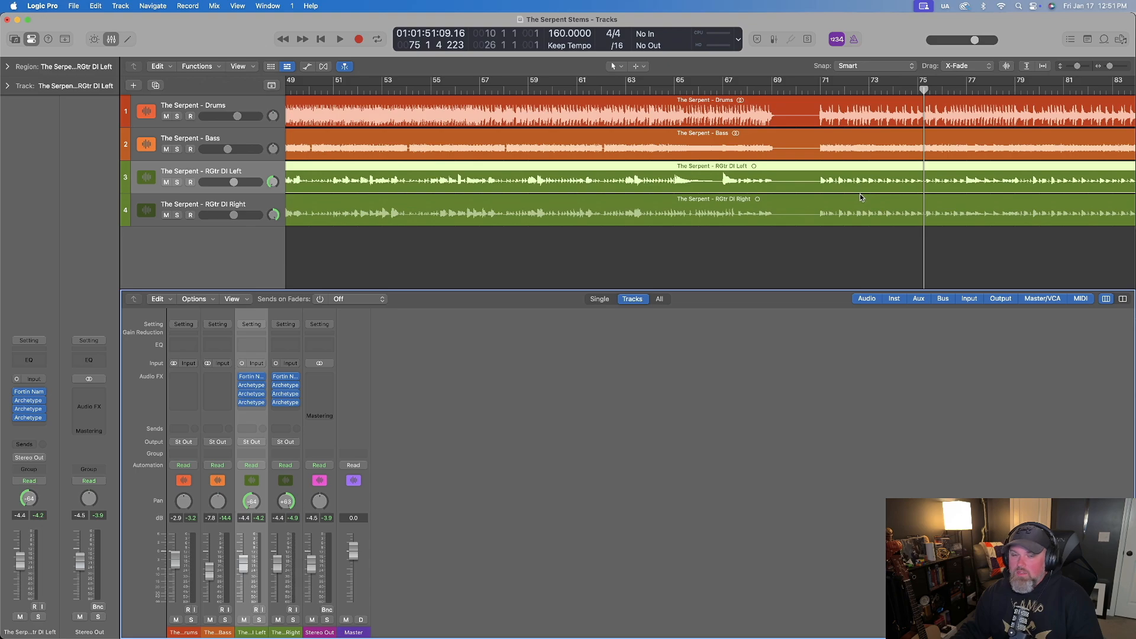
Remove all plug-ins from the audio effect slots of RGtr DI Left and RGtr DI Right.
{"action": "scroll", "coordinate": [861, 193], "scroll_direction": "right", "scroll_amount": 10}
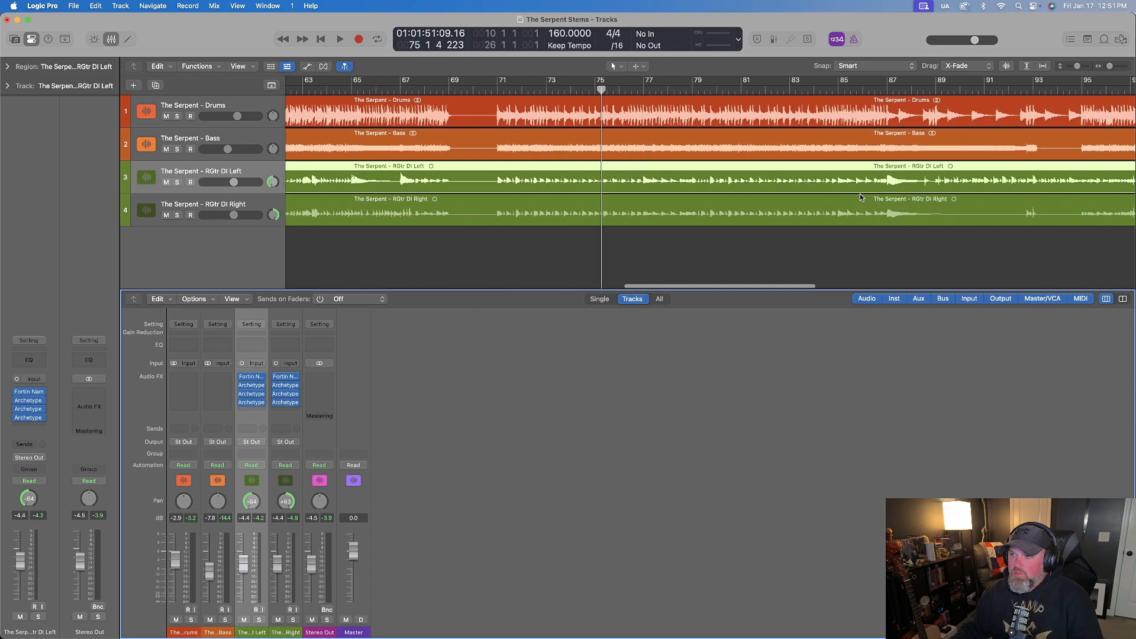
{"action": "scroll", "coordinate": [860, 194], "scroll_direction": "right", "scroll_amount": 2}
{"action": "scroll", "coordinate": [534, 198], "scroll_direction": "left", "scroll_amount": 5}
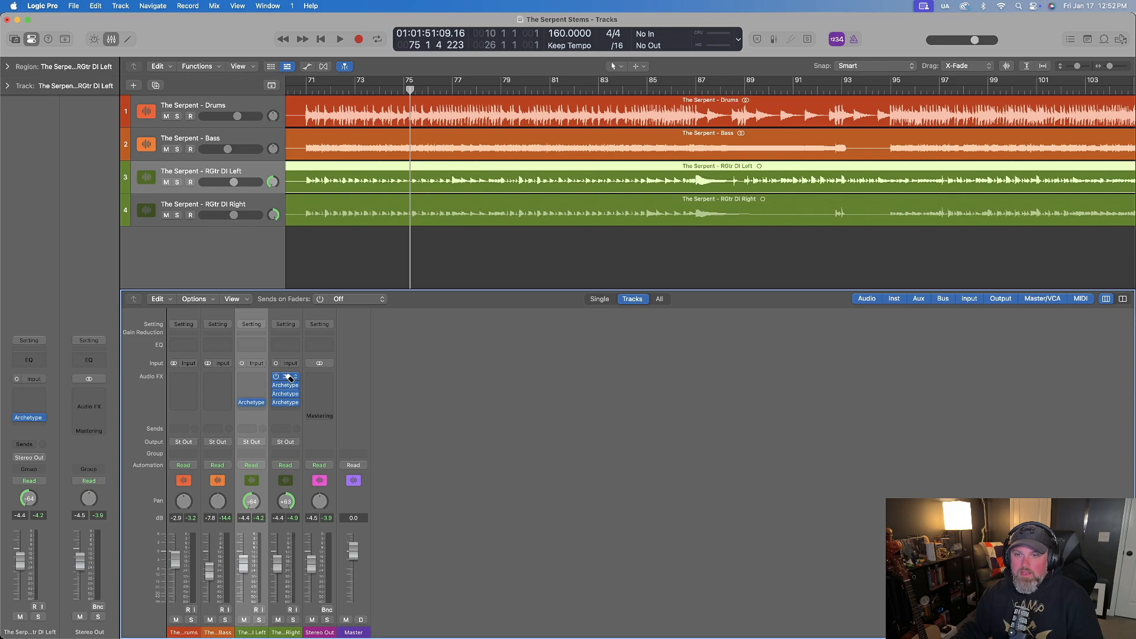
{"action": "left_click", "coordinate": [251, 403], "text": "ctrl+super"}
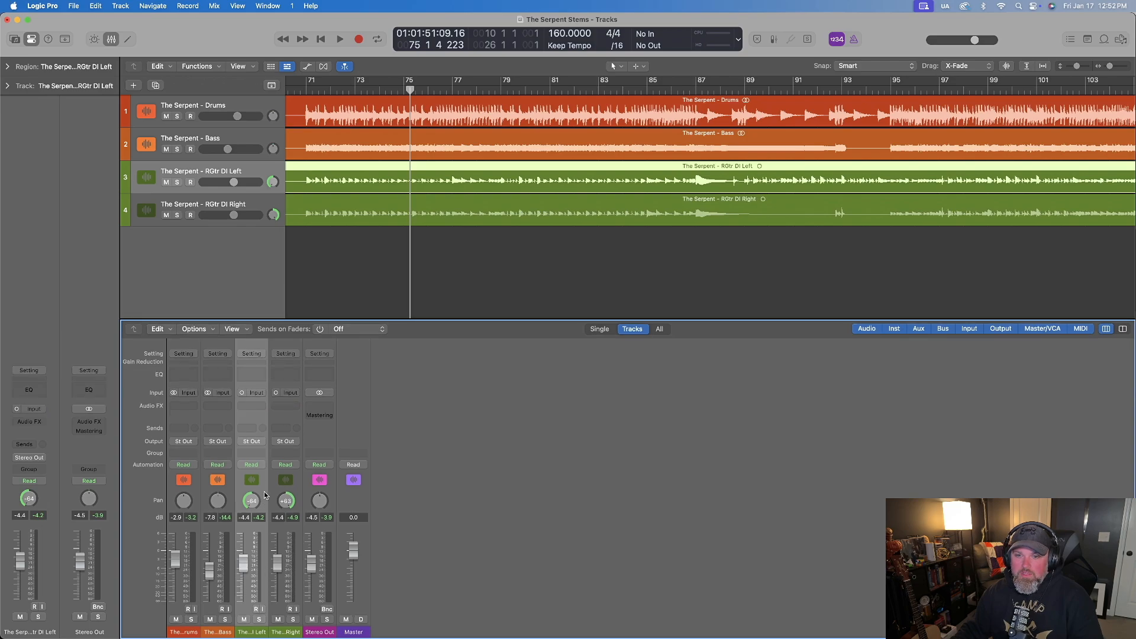
Insert Fortin Nameless Suite X in mono on RGtr DI Left with the artist preset Modern Metal Rhythm, leaving only the pedal and amp sections enabled.
{"action": "left_click", "coordinate": [262, 408]}
{"action": "mouse_move", "coordinate": [270, 424]}
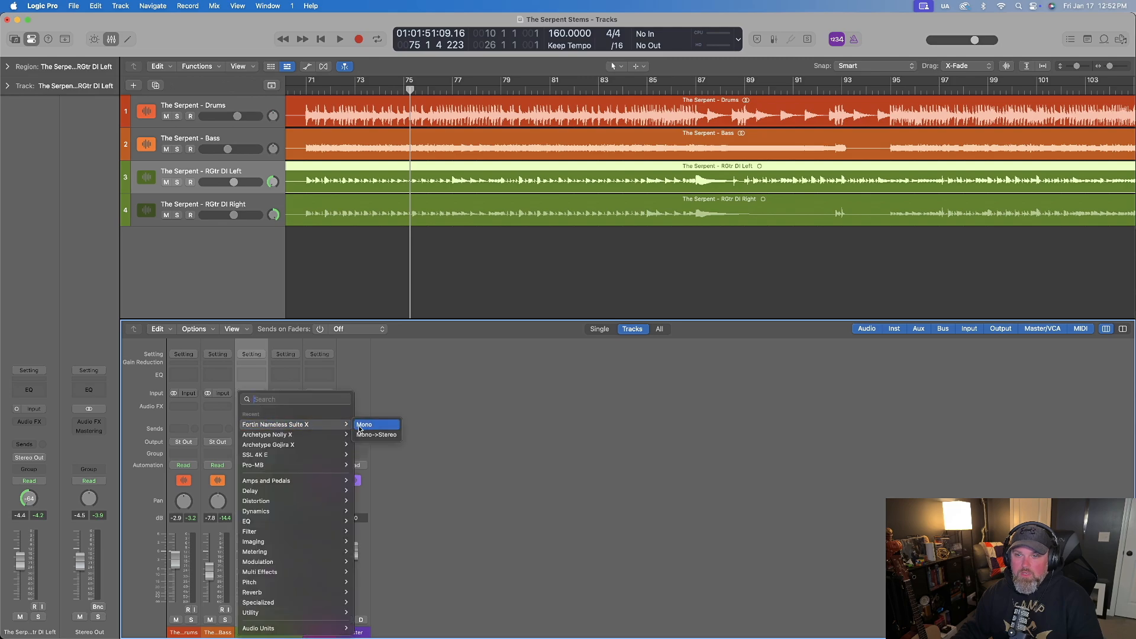
{"action": "left_click", "coordinate": [372, 423]}
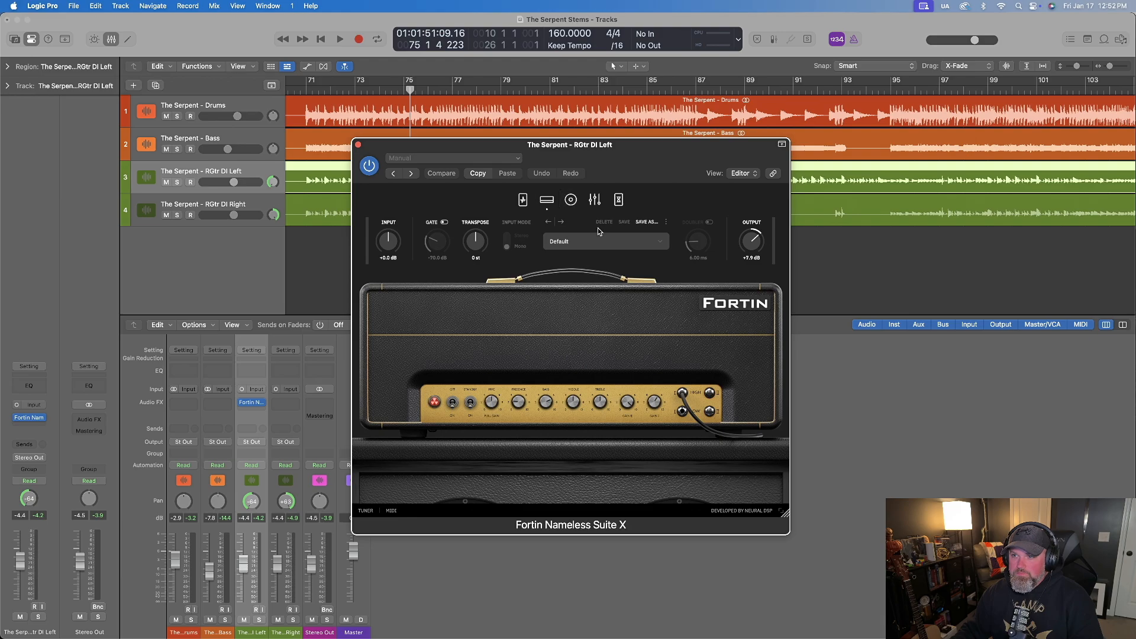
{"action": "left_click", "coordinate": [600, 240]}
{"action": "mouse_move", "coordinate": [638, 305]}
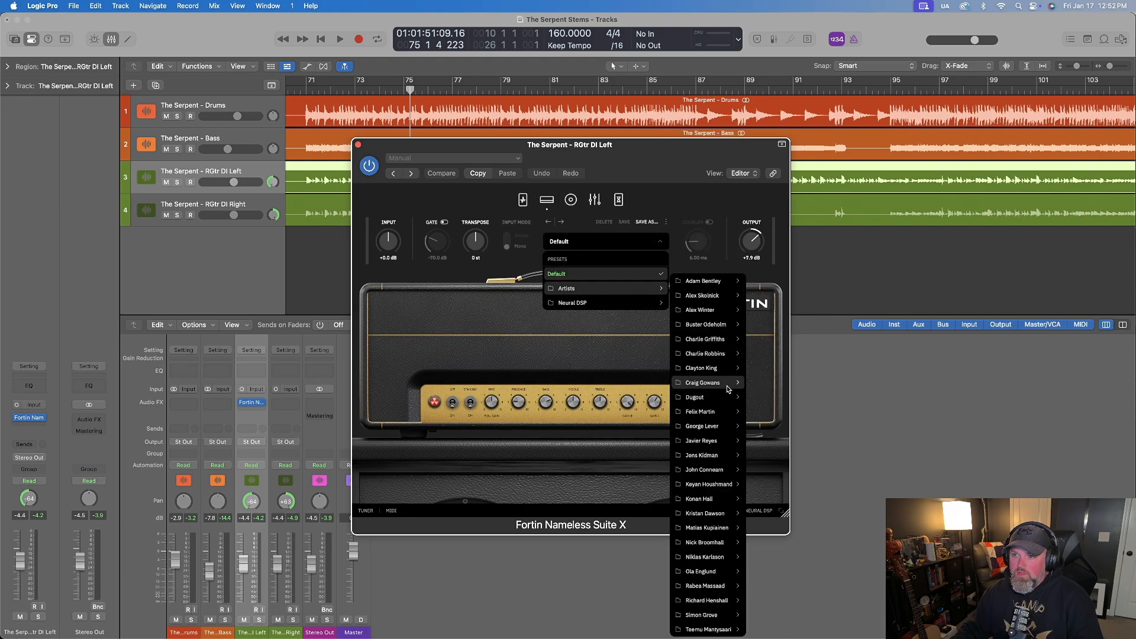
{"action": "mouse_move", "coordinate": [728, 386]}
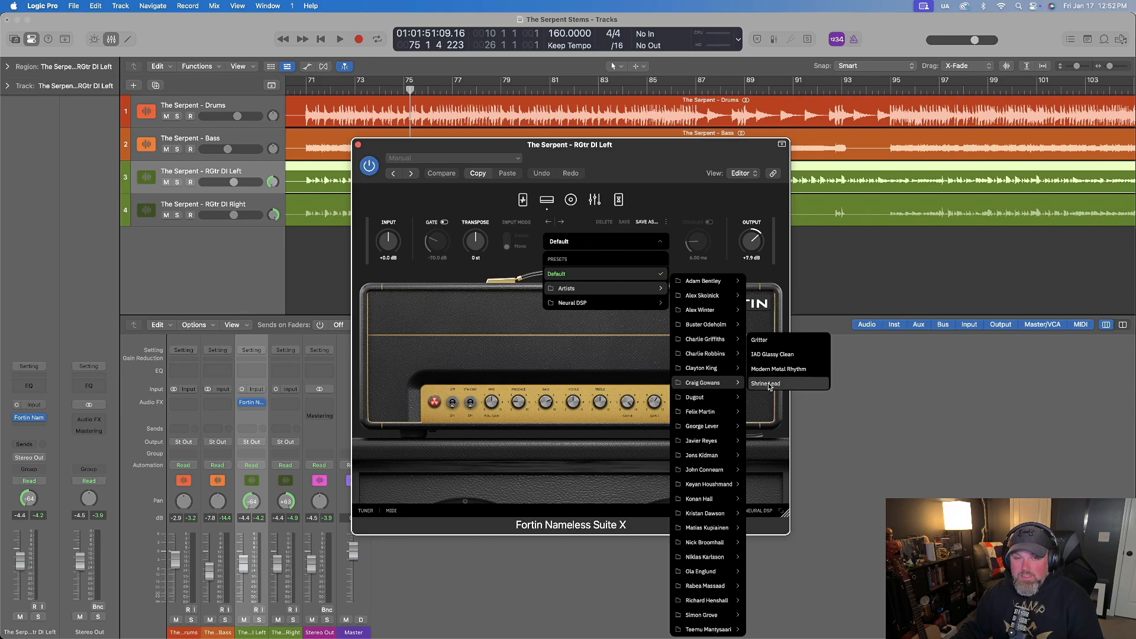
{"action": "left_click", "coordinate": [775, 369]}
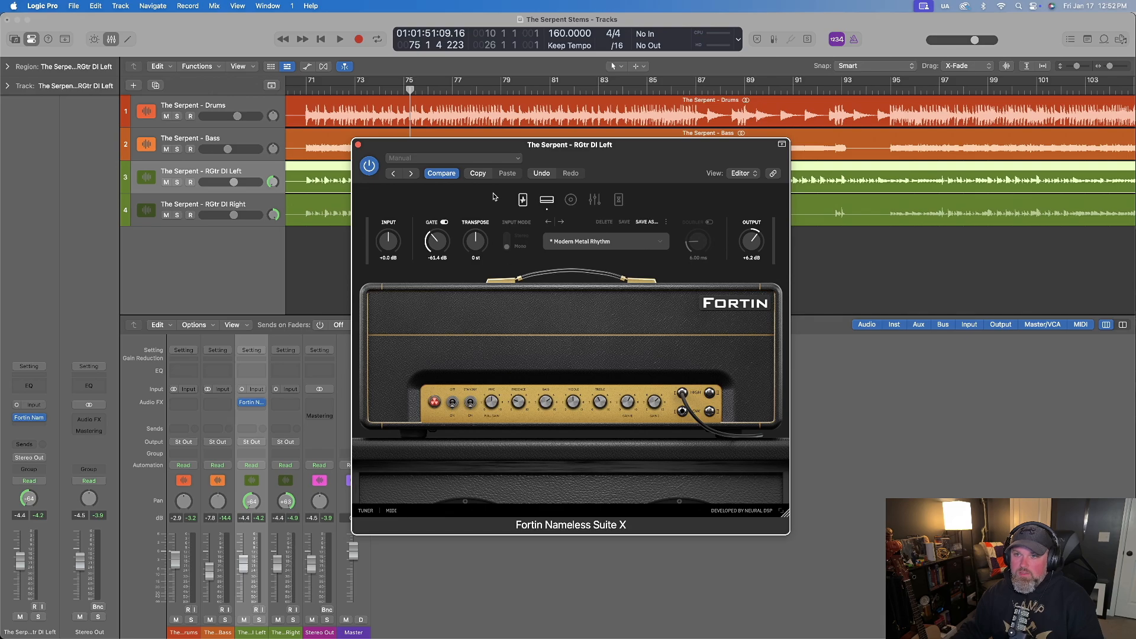
Check the pedals of the preset in Fortin Nameless Suite X and copy the plug-in to RGtr DI Right.
{"action": "left_click", "coordinate": [515, 202]}
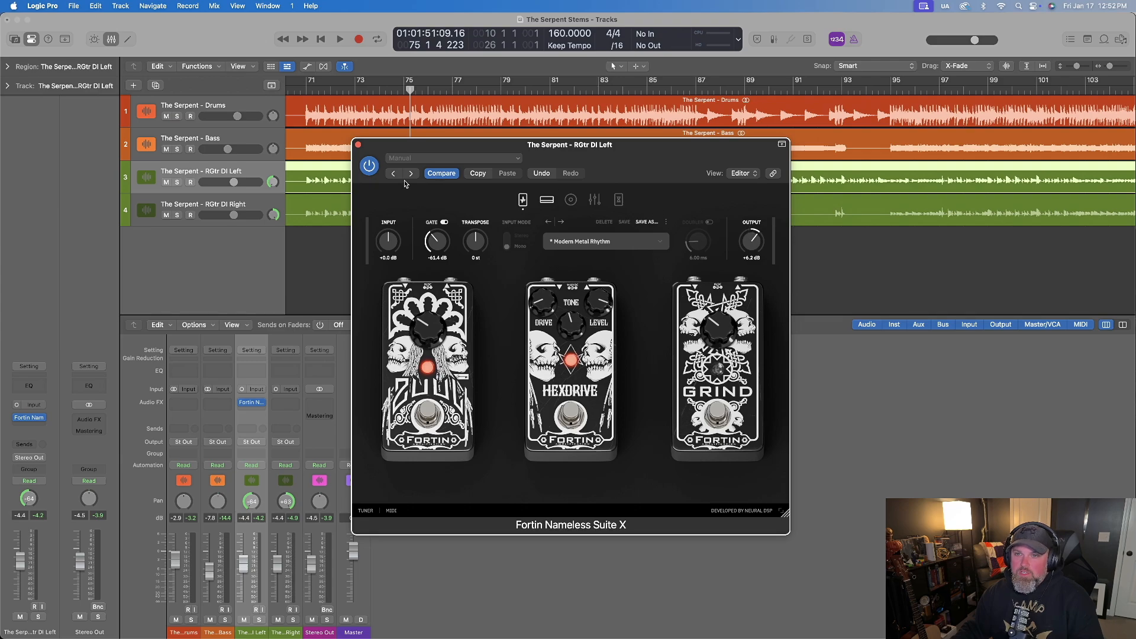
{"action": "left_click", "coordinate": [359, 146]}
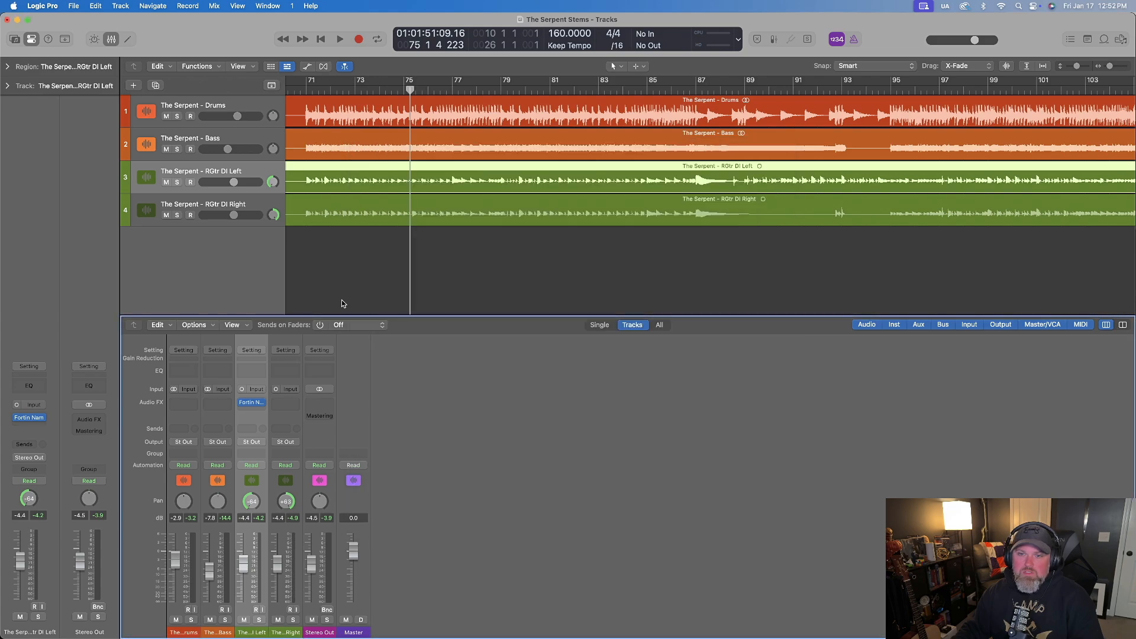
{"action": "left_click", "coordinate": [285, 404]}
{"action": "left_click", "coordinate": [359, 146]}
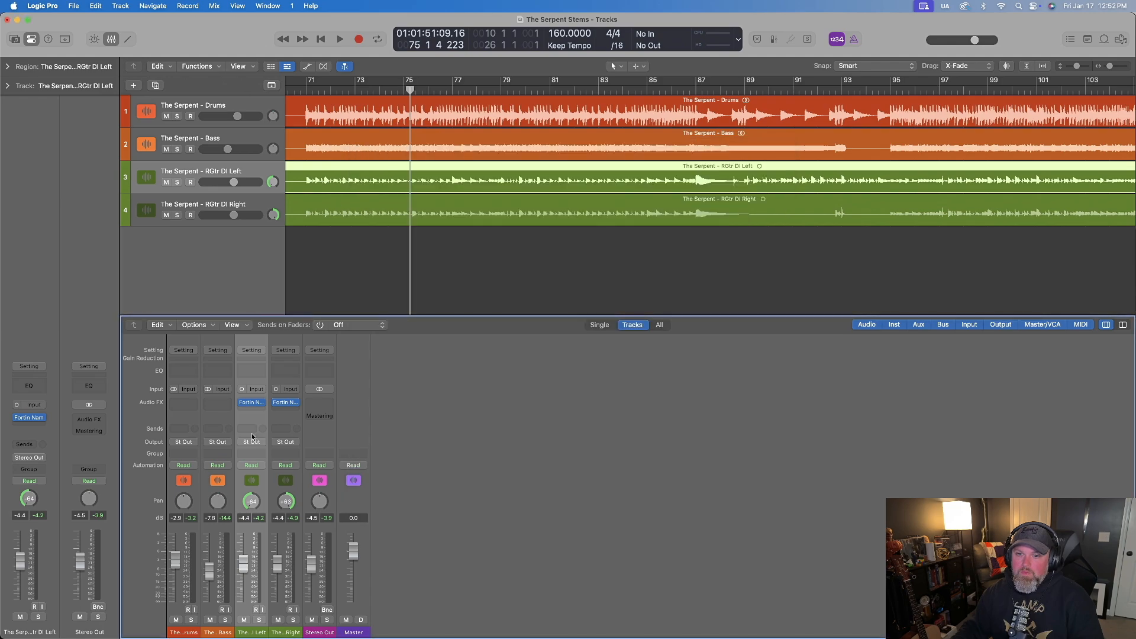
Add Archetype Gojira X on RGtr DI Left with only its cabinet enabled, gate off and output 0.0 dB, and copy it to RGtr DI Right.
{"action": "left_click", "coordinate": [261, 411]}
{"action": "mouse_move", "coordinate": [332, 444]}
{"action": "left_click", "coordinate": [373, 449]}
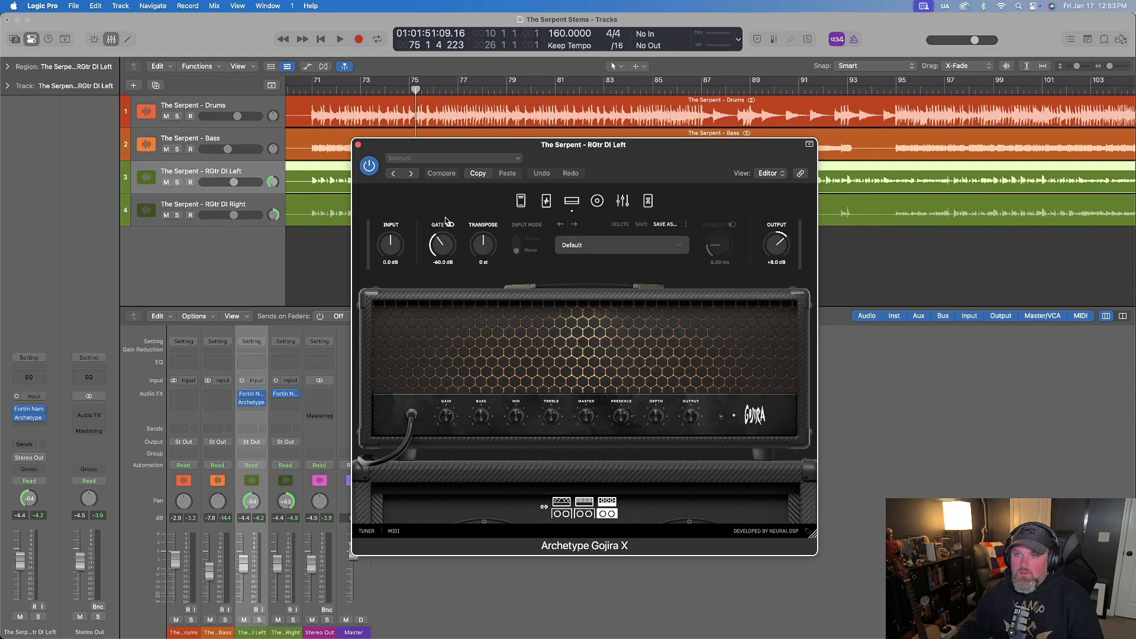
{"action": "left_click", "coordinate": [597, 200]}
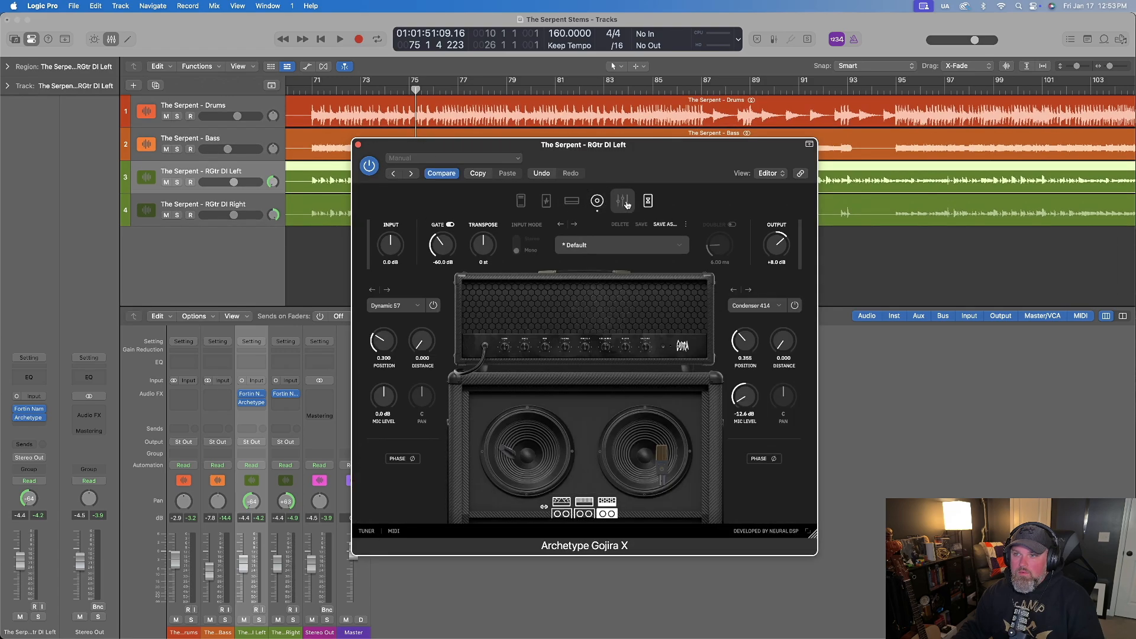
{"action": "left_click", "coordinate": [450, 225]}
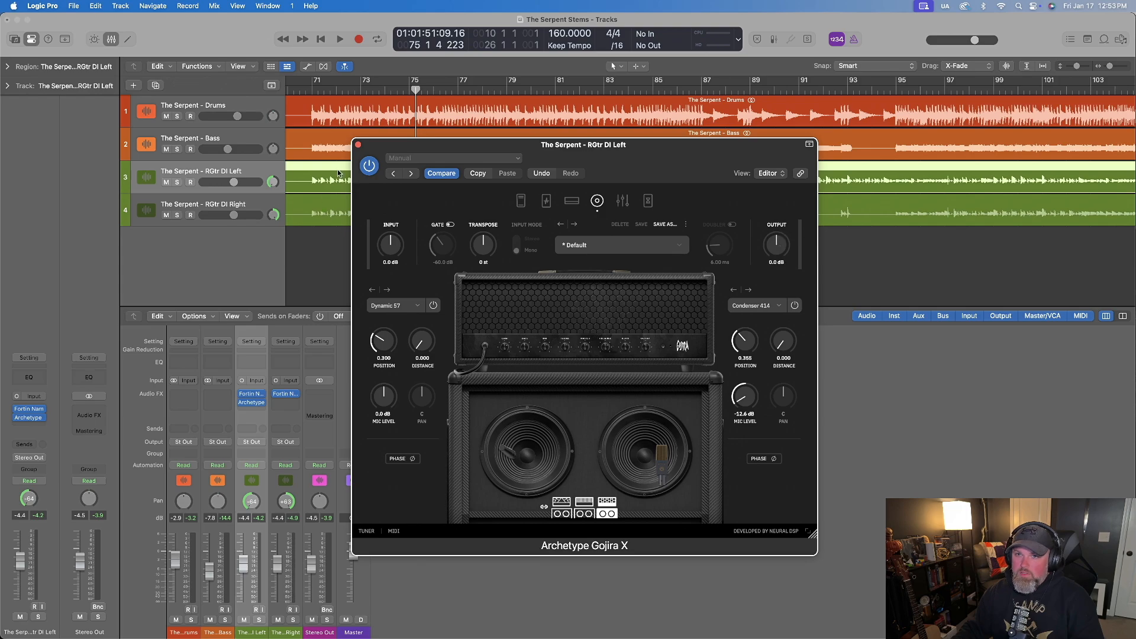
{"action": "left_click", "coordinate": [359, 145]}
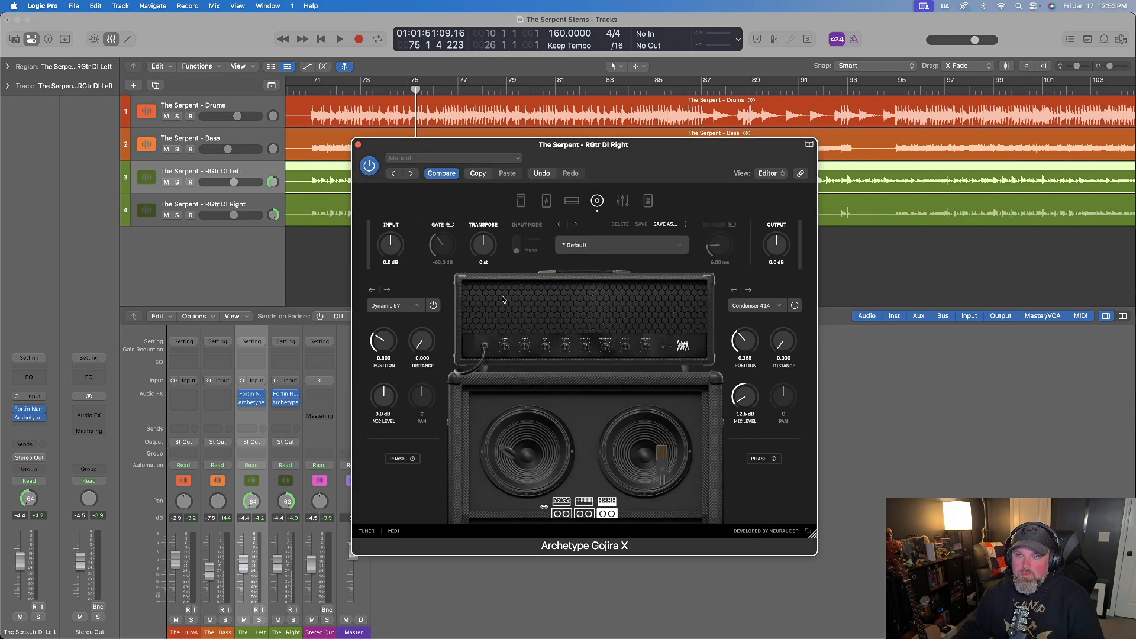
{"action": "left_click", "coordinate": [359, 145]}
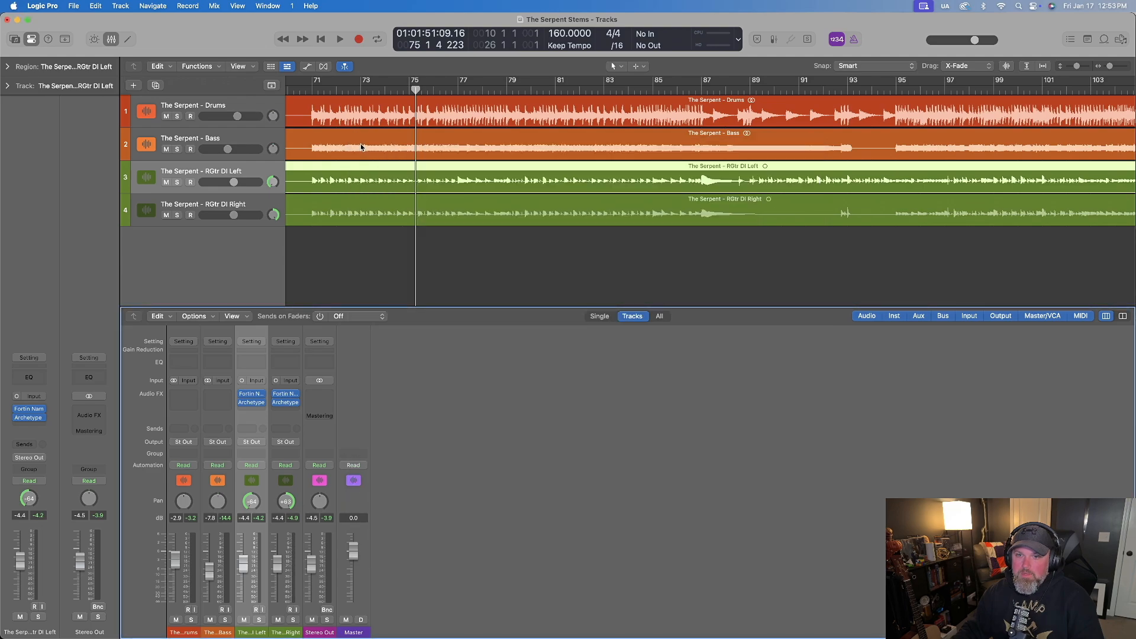
Insert Archetype Nolly X in mono after Gojira X on RGtr DI Left and load the user preset Got Dayum Son.
{"action": "left_click", "coordinate": [250, 410]}
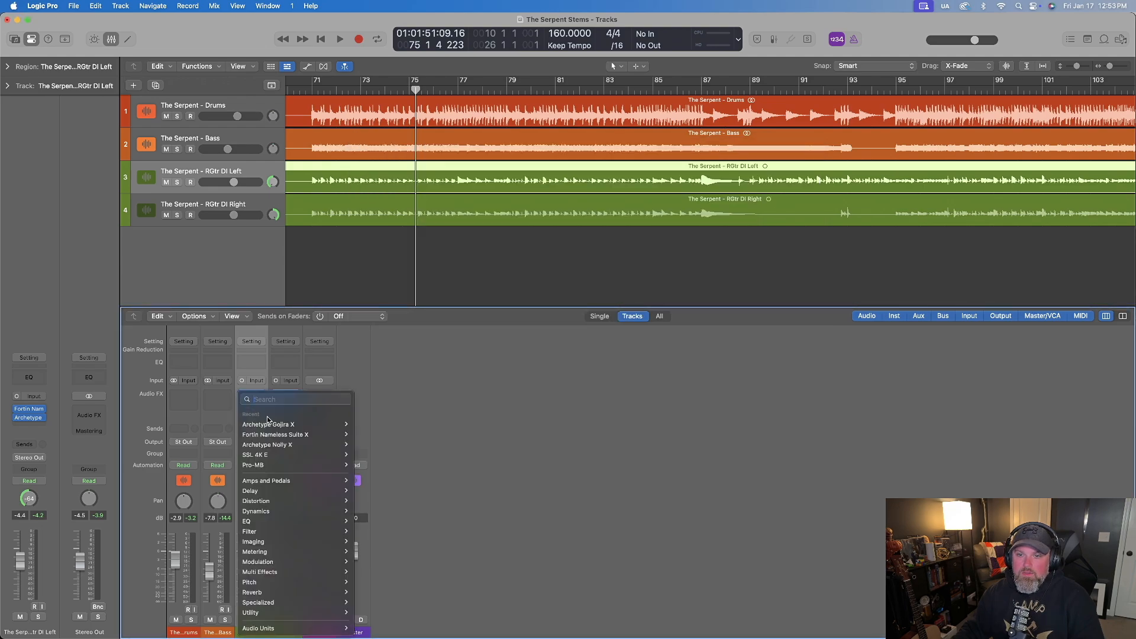
{"action": "mouse_move", "coordinate": [288, 448]}
{"action": "left_click", "coordinate": [364, 444]}
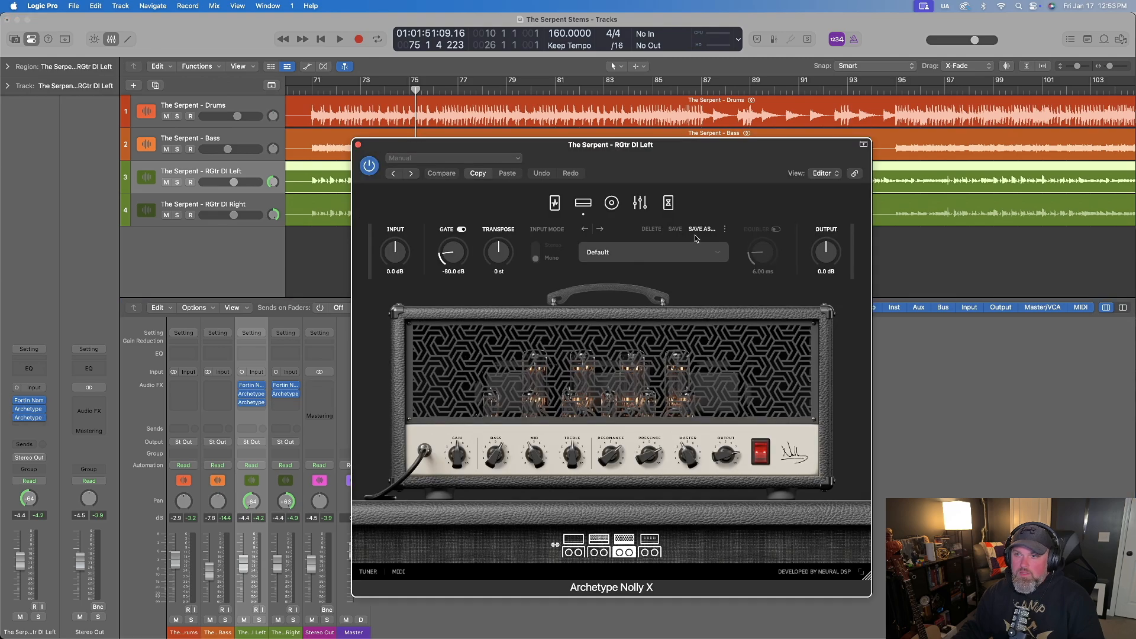
{"action": "left_click", "coordinate": [691, 253]}
{"action": "mouse_move", "coordinate": [651, 358]}
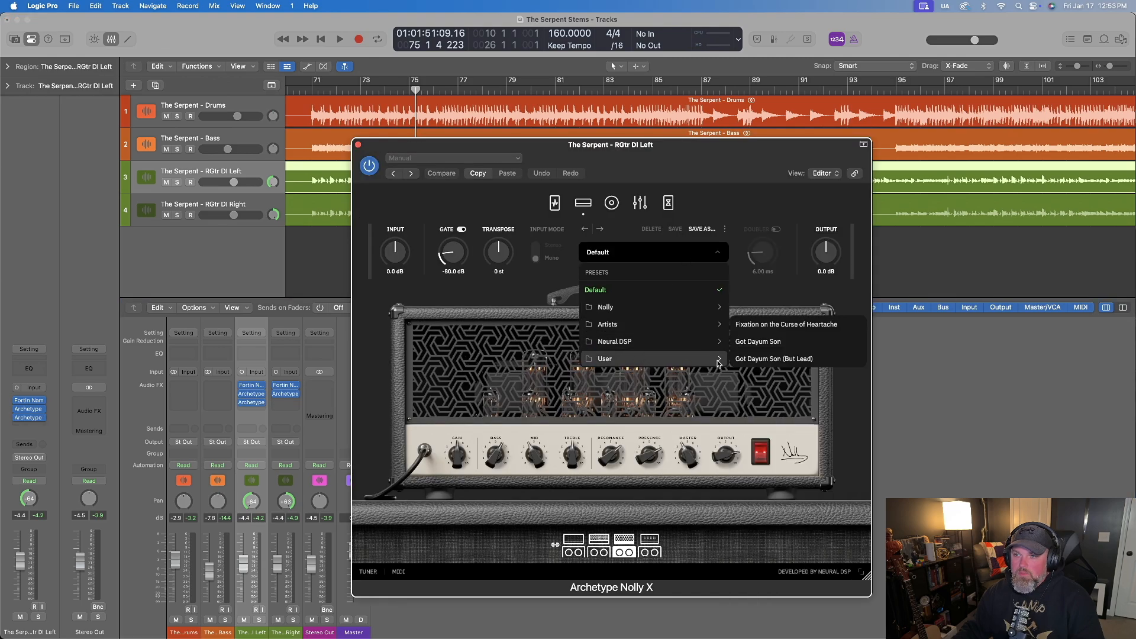
{"action": "left_click", "coordinate": [781, 342]}
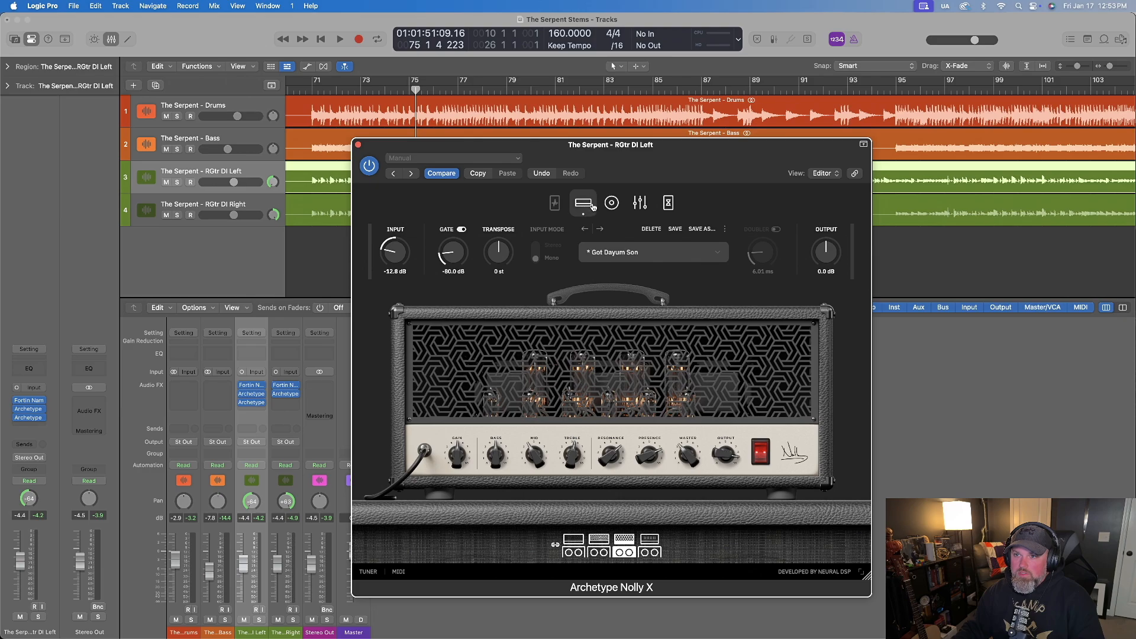
Leave only the EQ section enabled in Archetype Nolly X, set gate off and input 0.0 dB, and copy it to RGtr DI Right.
{"action": "left_click", "coordinate": [639, 203]}
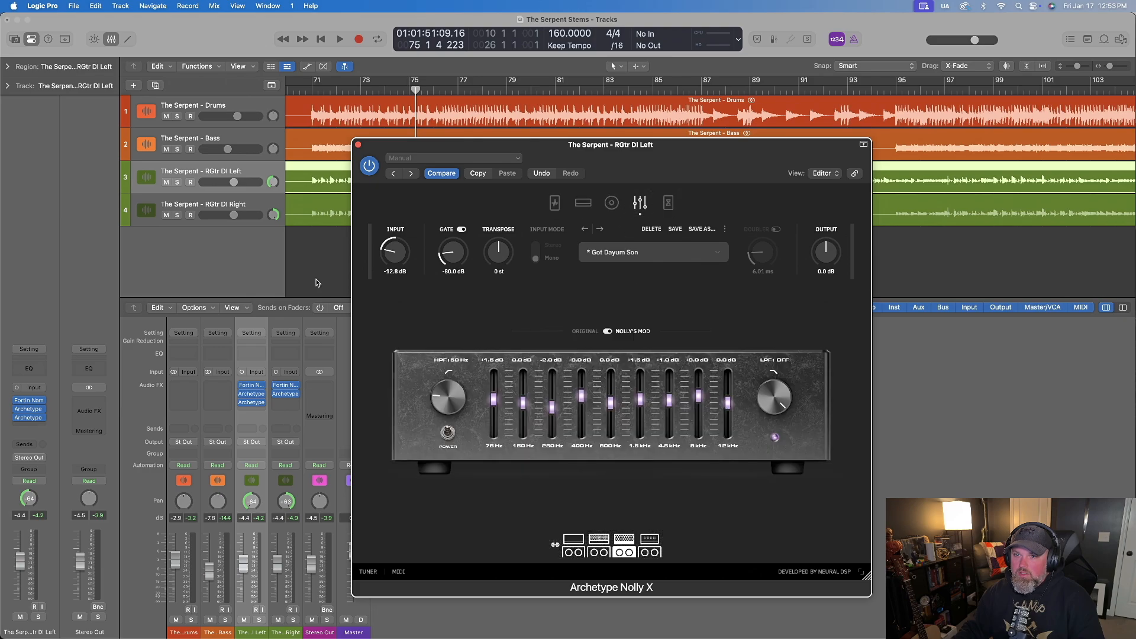
{"action": "left_click", "coordinate": [462, 230]}
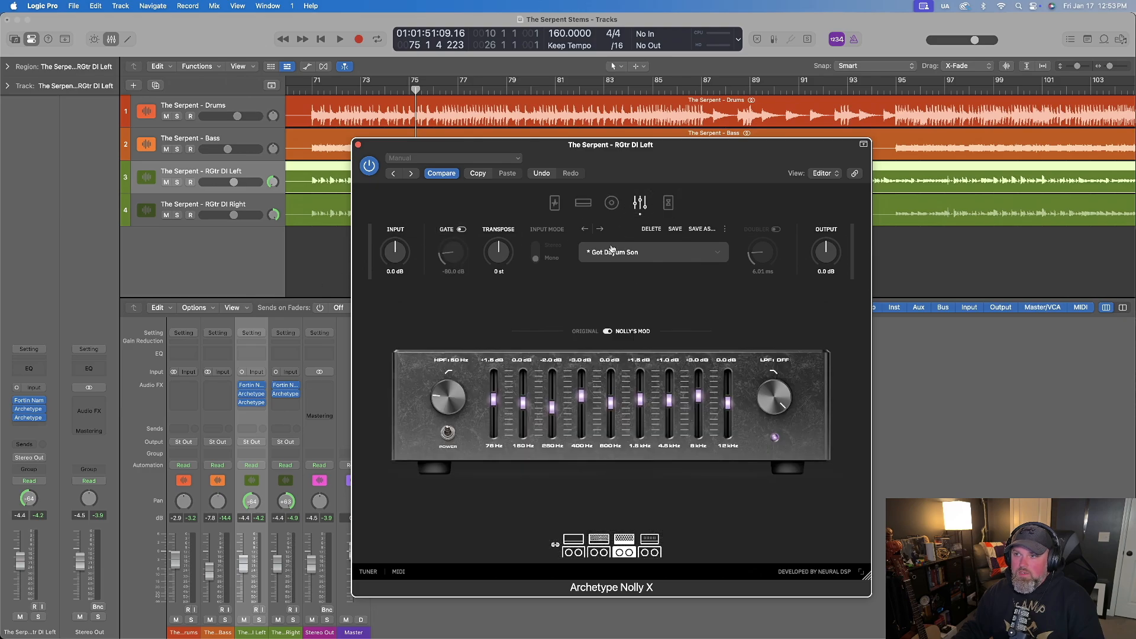
{"action": "left_click", "coordinate": [359, 145]}
{"action": "left_click_drag", "start_coordinate": [253, 406], "coordinate": [285, 406]}
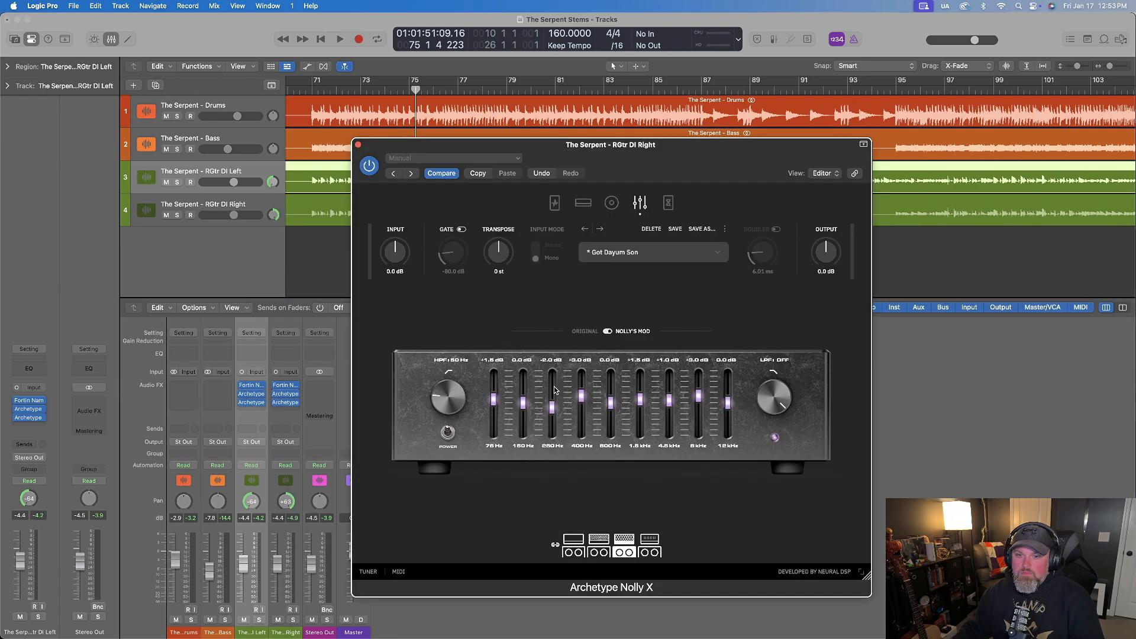
{"action": "left_click", "coordinate": [357, 145]}
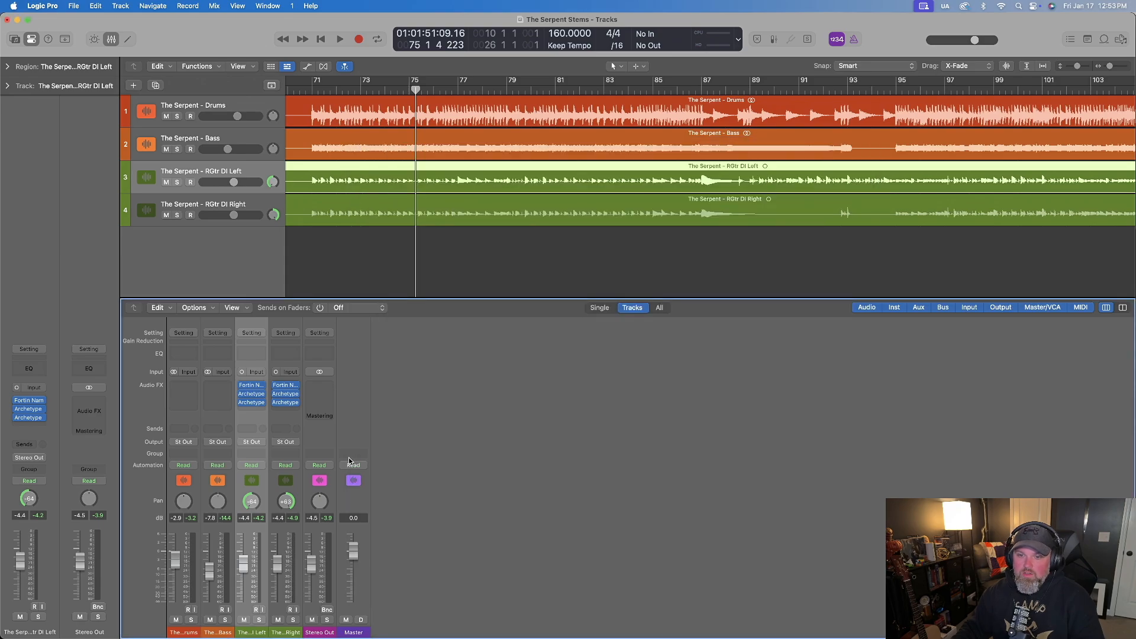
Play the song while lowering both RGtr DI tracks together to -7.4 dB and raising the Stereo Out to -4.0 dB.
{"action": "left_click", "coordinate": [278, 612], "text": "shift"}
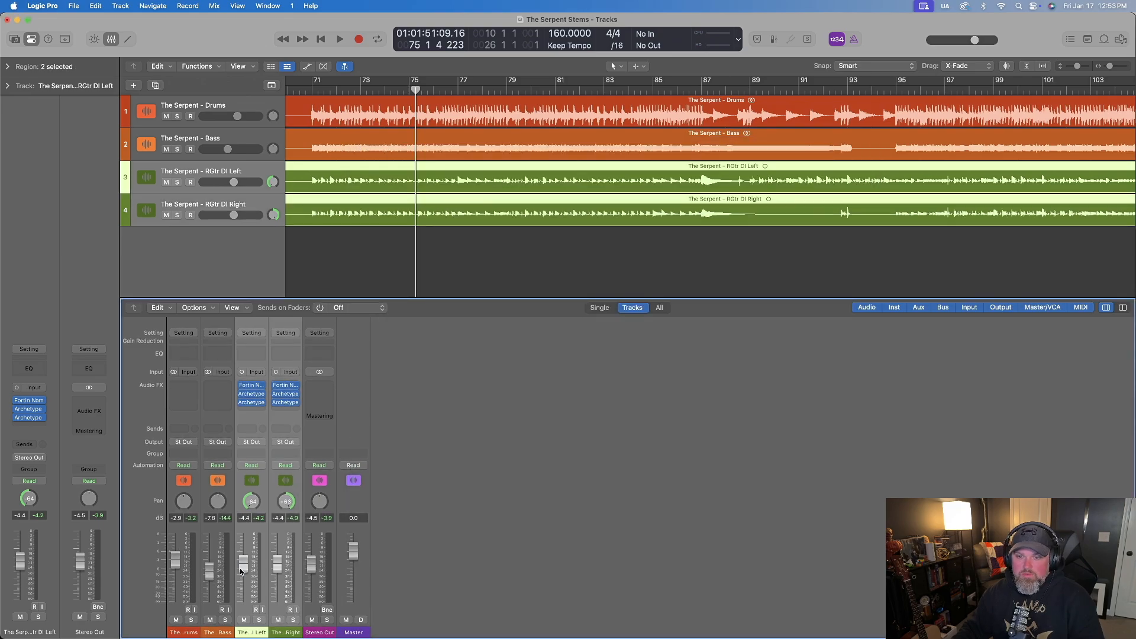
{"action": "key", "text": "space"}
{"action": "left_click_drag", "start_coordinate": [241, 569], "coordinate": [241, 576]}
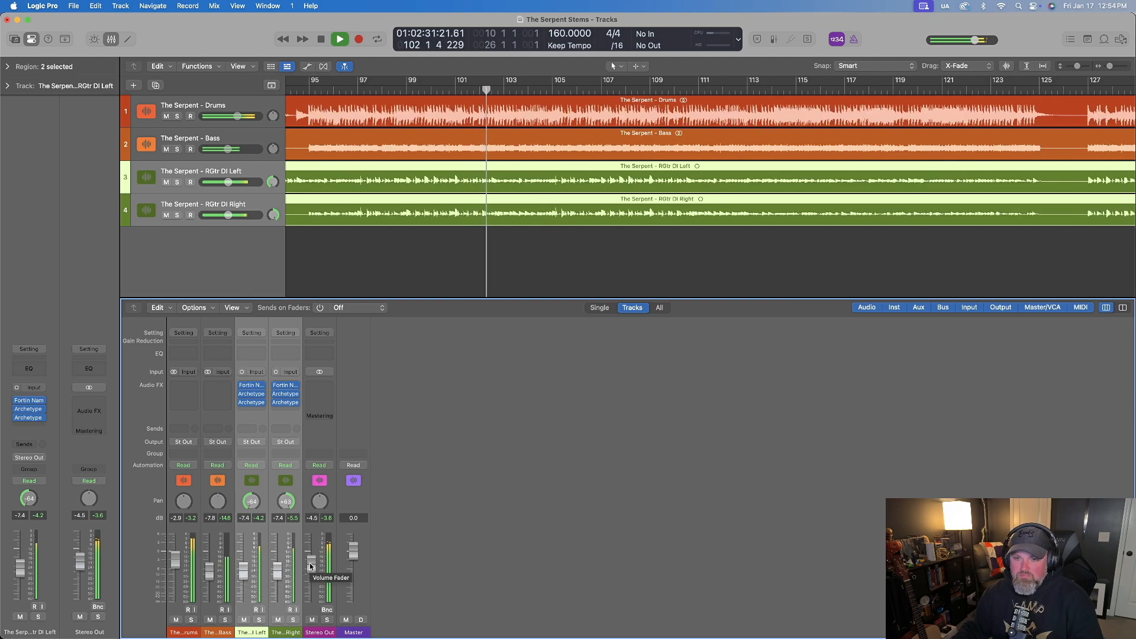
{"action": "left_click_drag", "start_coordinate": [310, 563], "coordinate": [311, 561]}
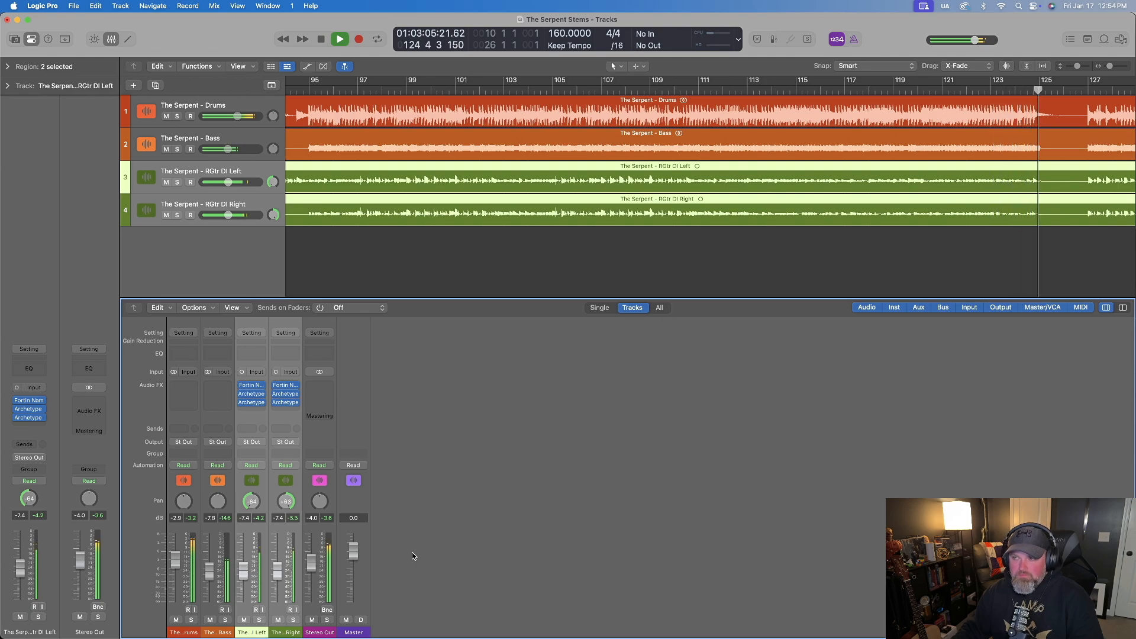
{"action": "key", "text": "space"}
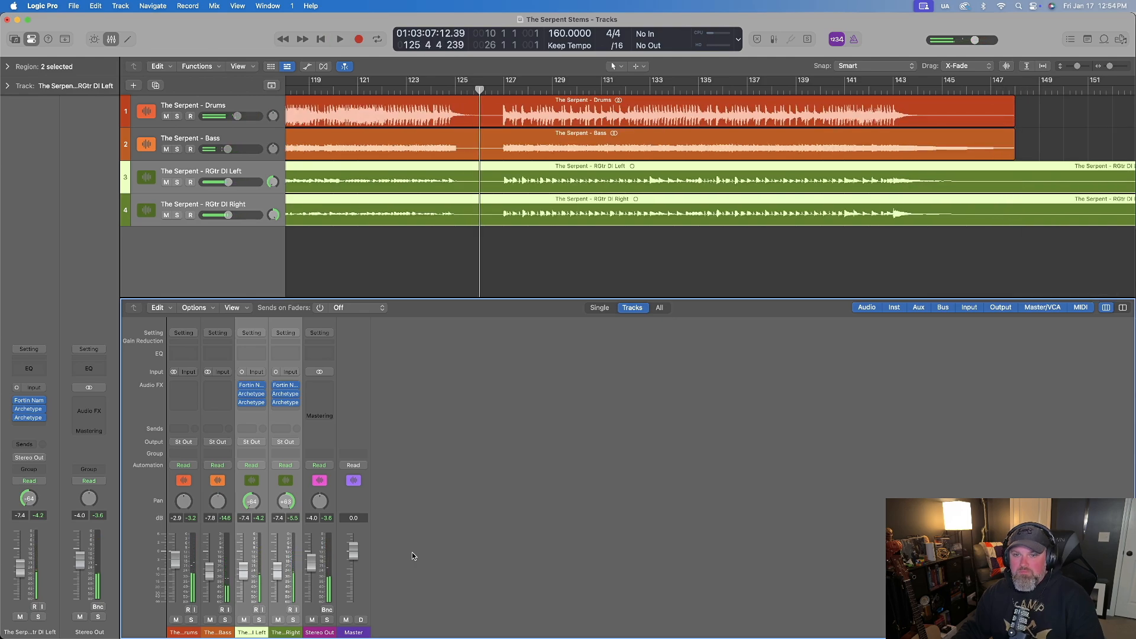